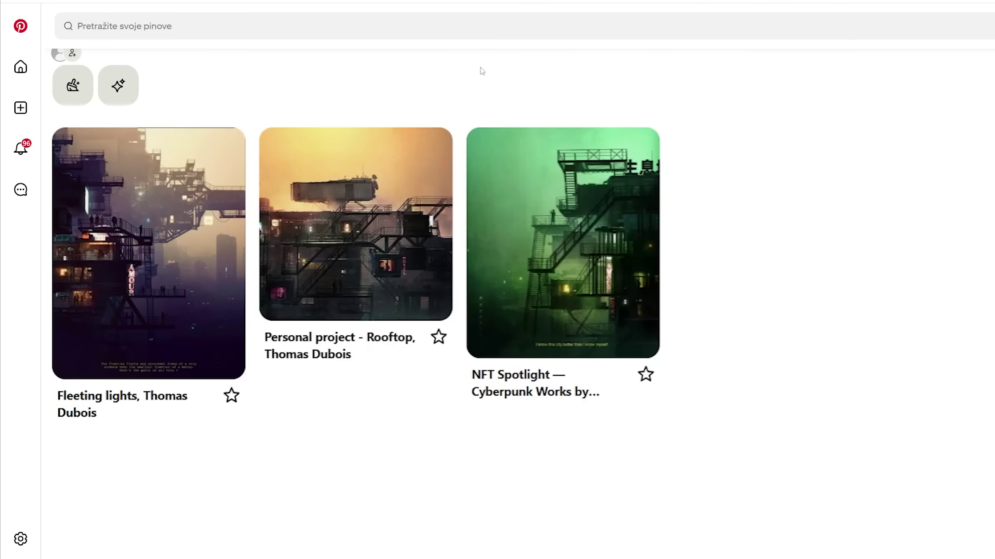
# - Open the 'Fleeting lights' pin from the saved board in its detail view
pyautogui.click(178, 165)
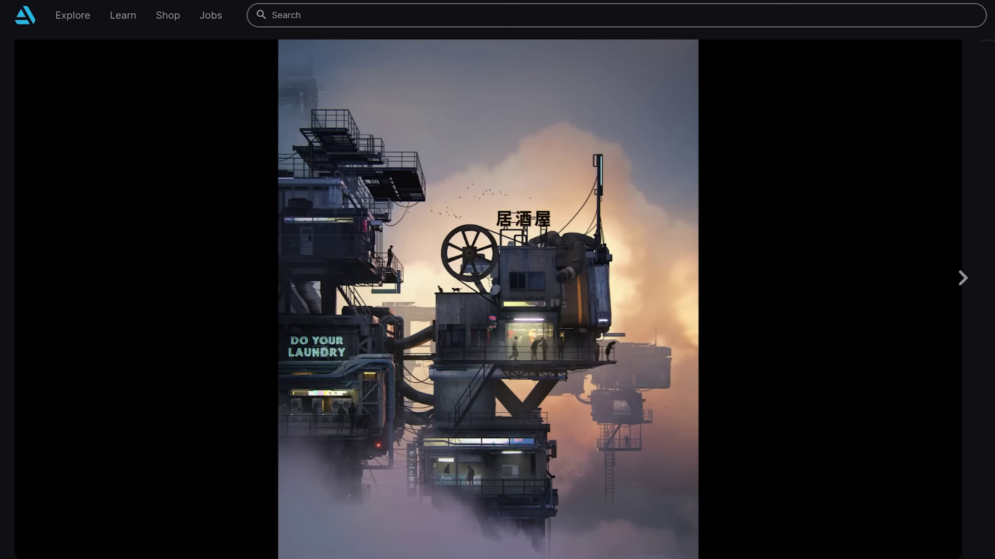
# - Step forward two images in the ArtStation viewer, past the green rainy alley artwork
pyautogui.press('Right')
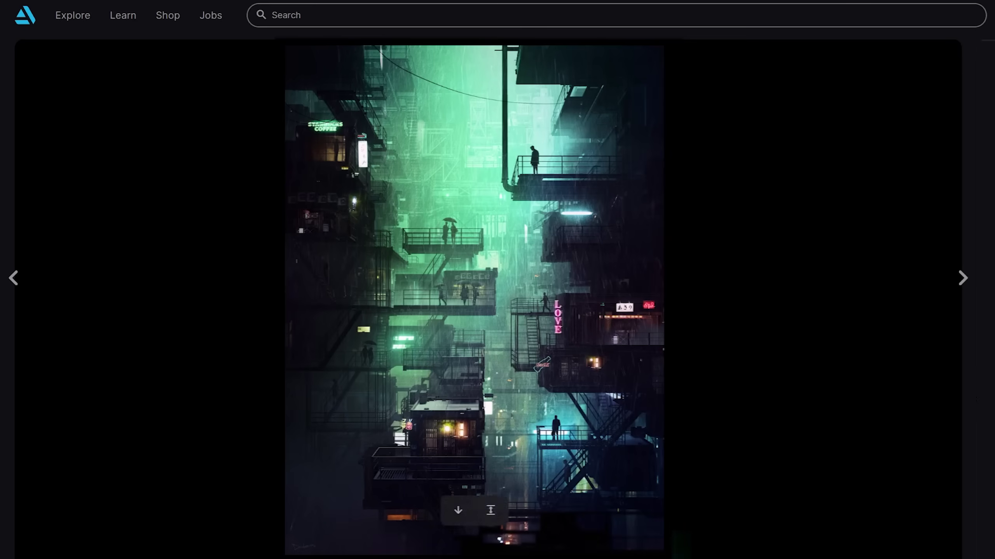
pyautogui.press('Right')
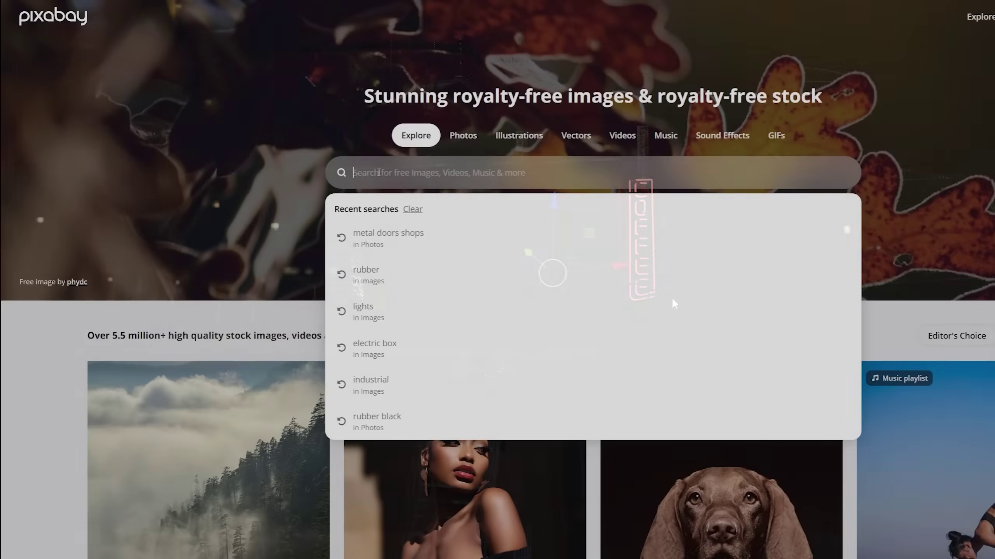
# - Search Pixabay for 'container type house' and select the excavator-cabin photo author's credit
pyautogui.write('containe')
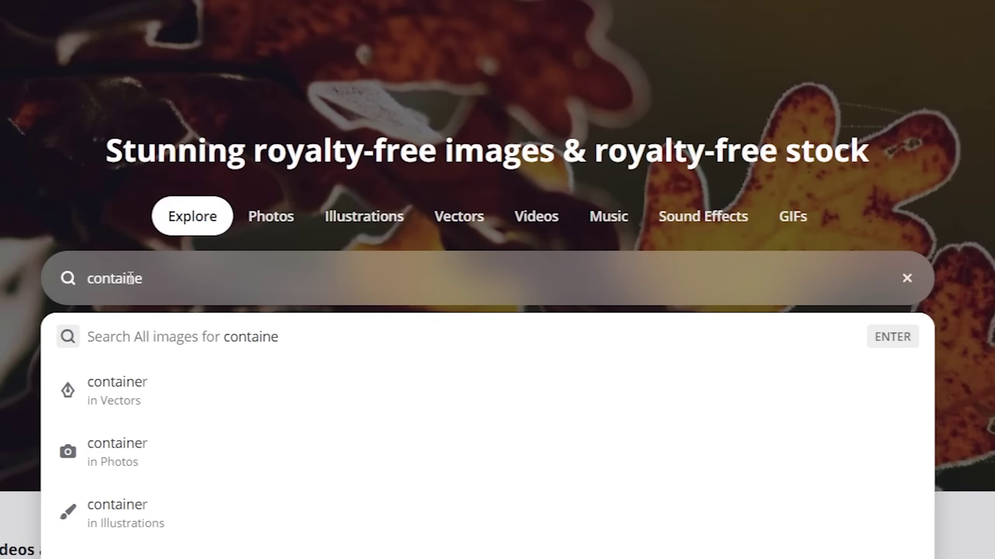
pyautogui.write('r type house')
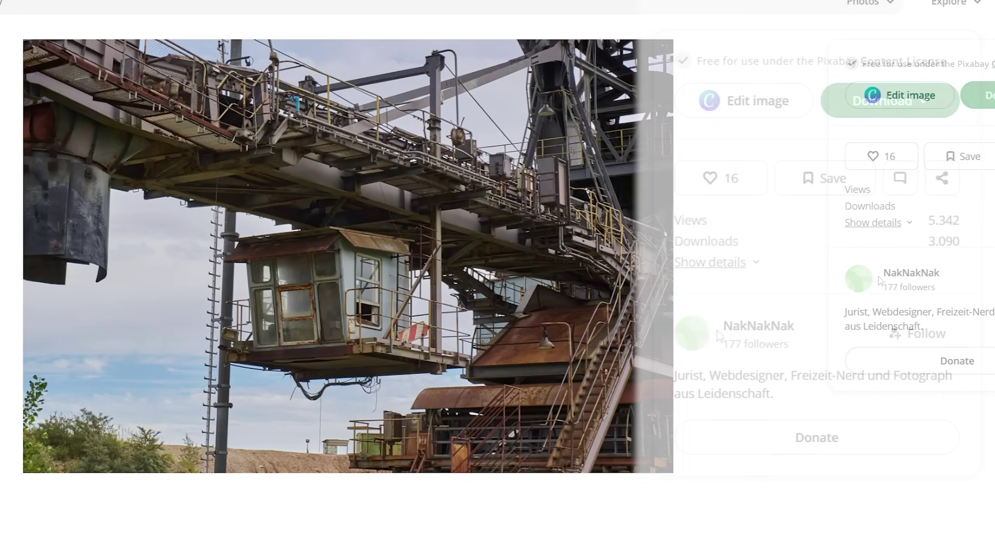
pyautogui.moveTo(724, 326); pyautogui.dragTo(781, 324)
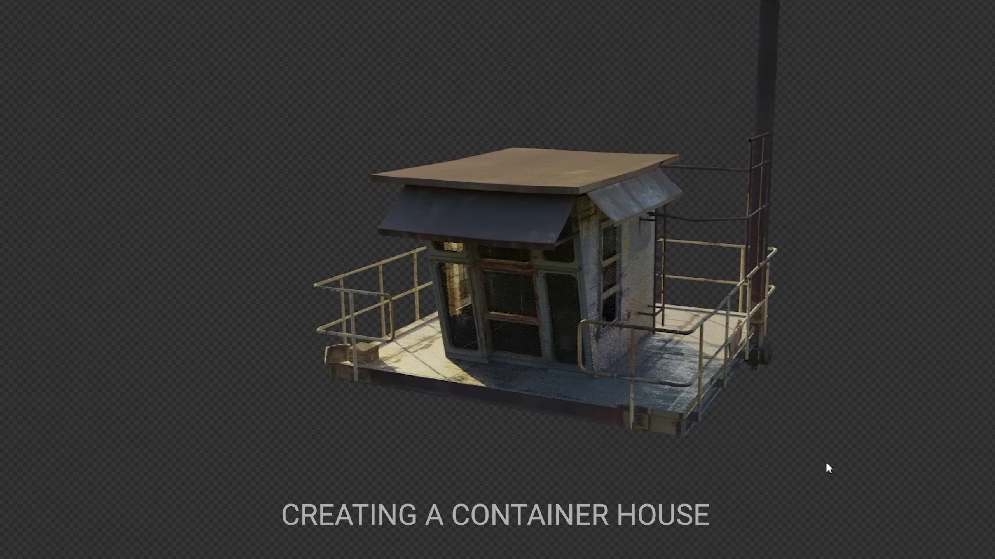
# - Add a cube and set its Y and Z dimensions to 1.6 m
pyautogui.hotkey('shift', 'a')
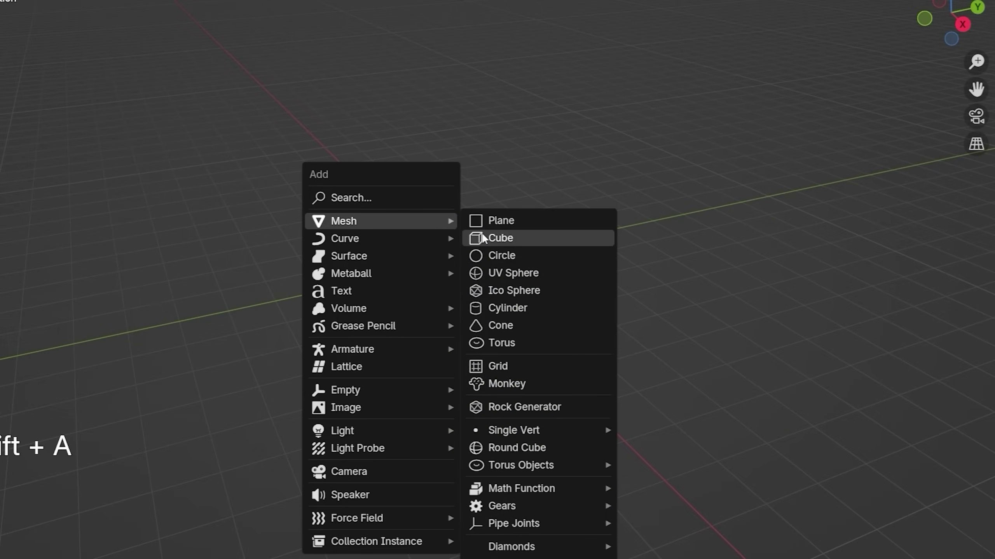
pyautogui.click(484, 238)
pyautogui.press('n')
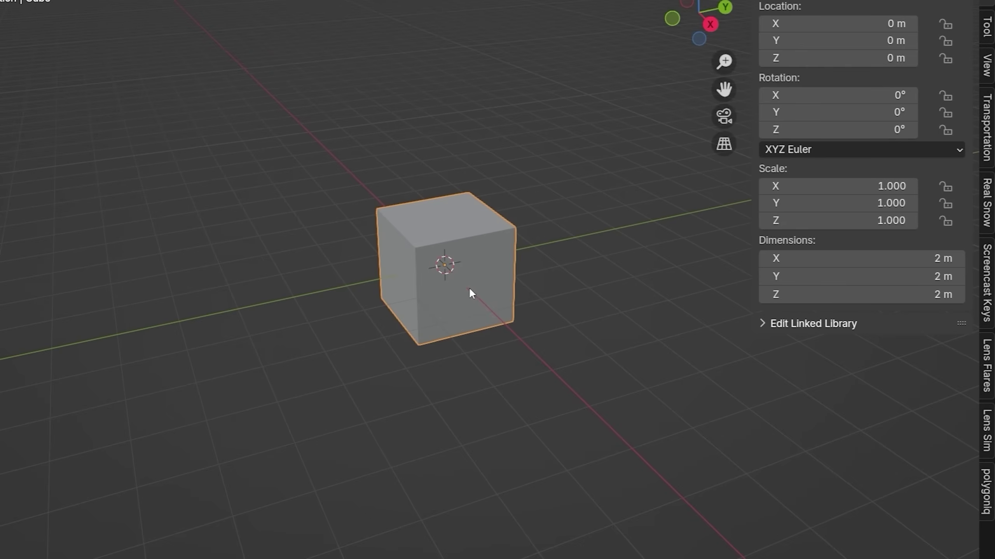
pyautogui.click(934, 277)
pyautogui.write('1.6')
pyautogui.press('Return')
pyautogui.click(876, 292)
pyautogui.write('1.6')
pyautogui.press('Return')
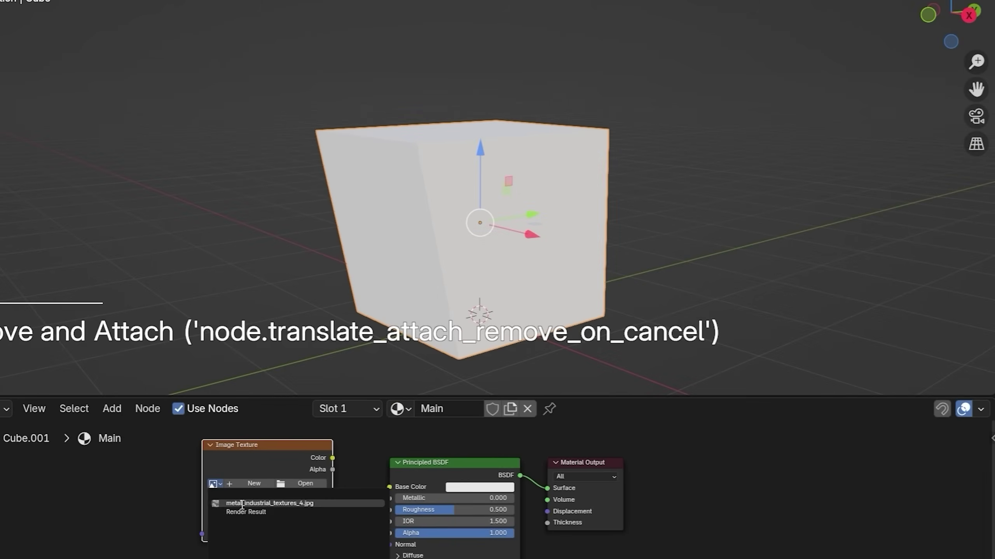
# - Texture the cube with the reference photo and fit its view-projected UVs onto the cabin
pyautogui.click(250, 503)
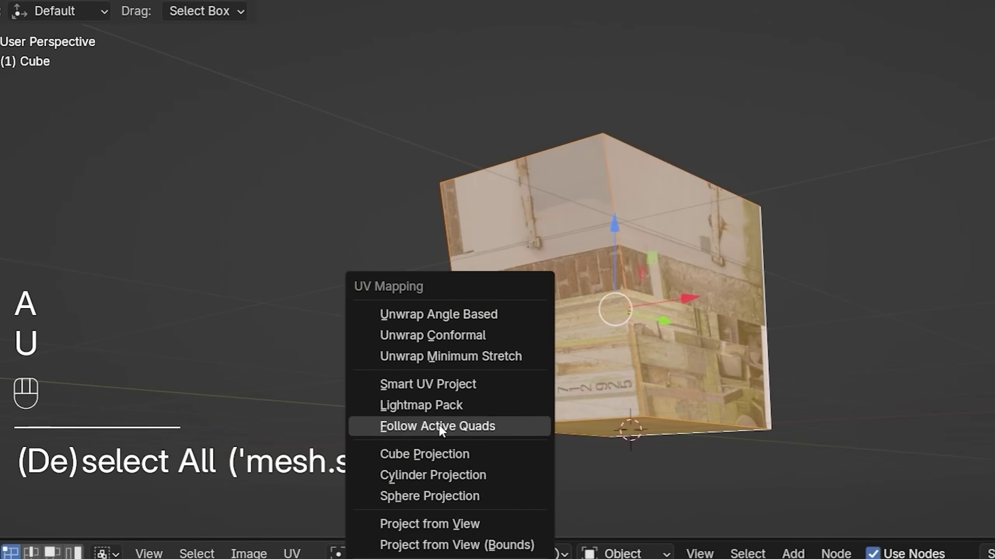
pyautogui.click(419, 521)
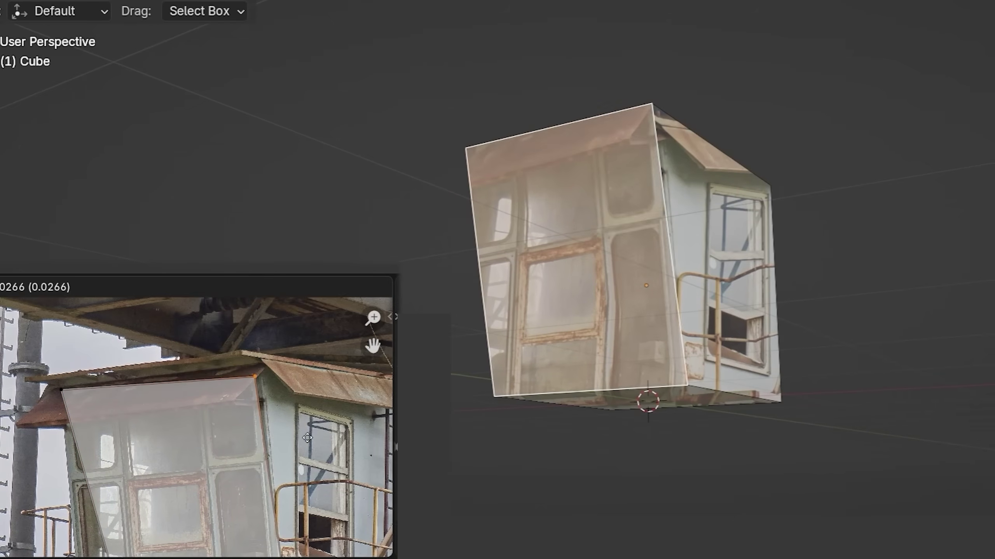
pyautogui.moveTo(308, 421); pyautogui.dragTo(367, 472)
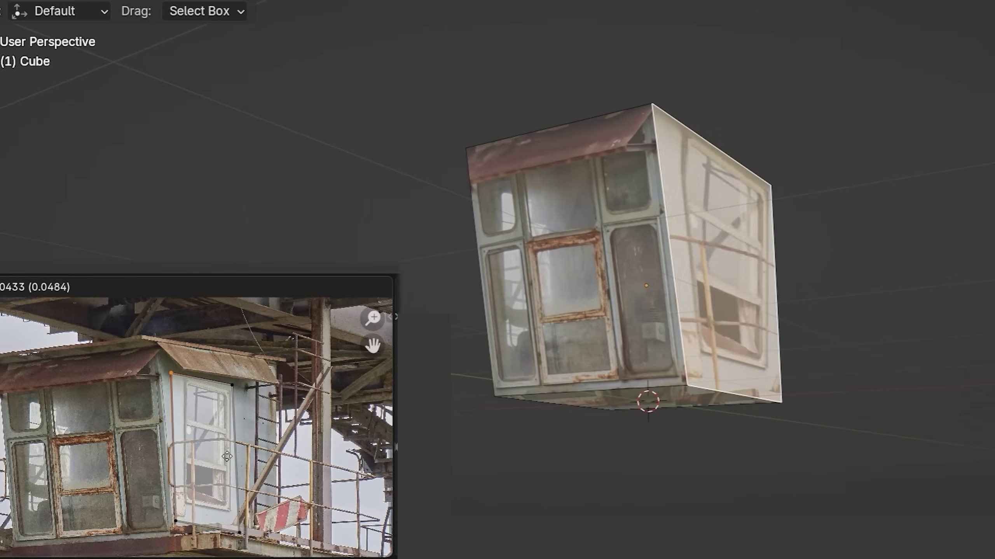
pyautogui.click(155, 464)
pyautogui.press('g')
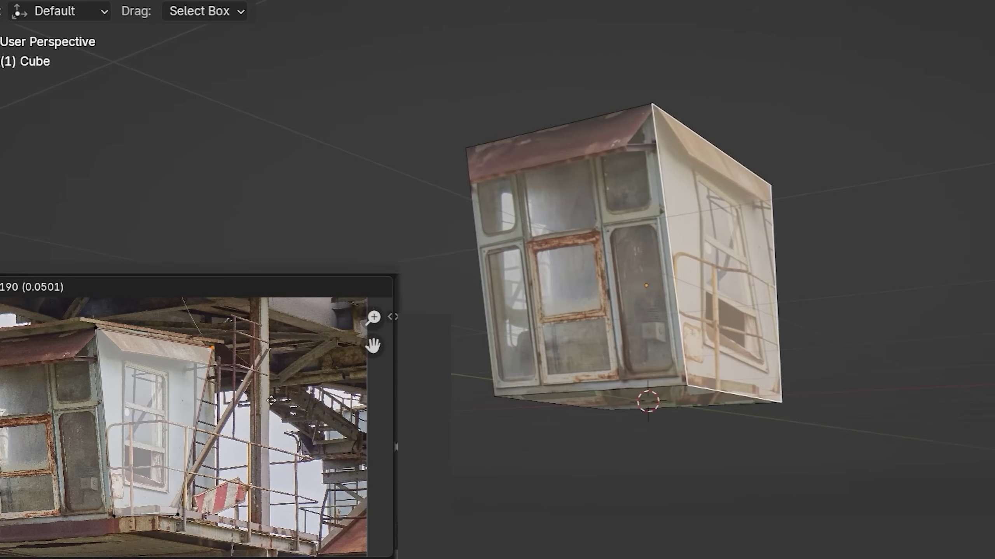
pyautogui.click(142, 482)
pyautogui.press('g')
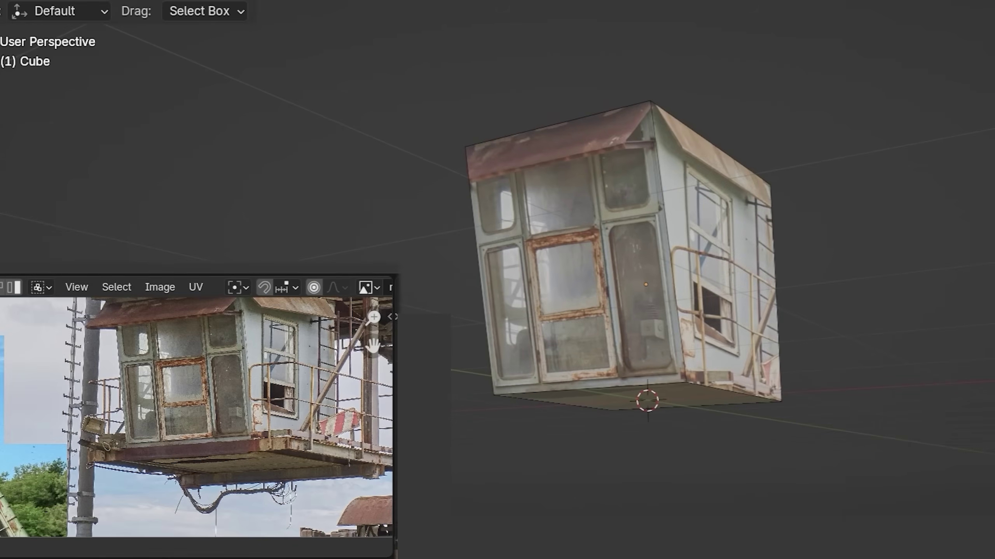
# - Enlarge the top face into a roof overhang and extrude a thick base plate underneath
pyautogui.moveTo(744, 313); pyautogui.dragTo(785, 340, button='middle')
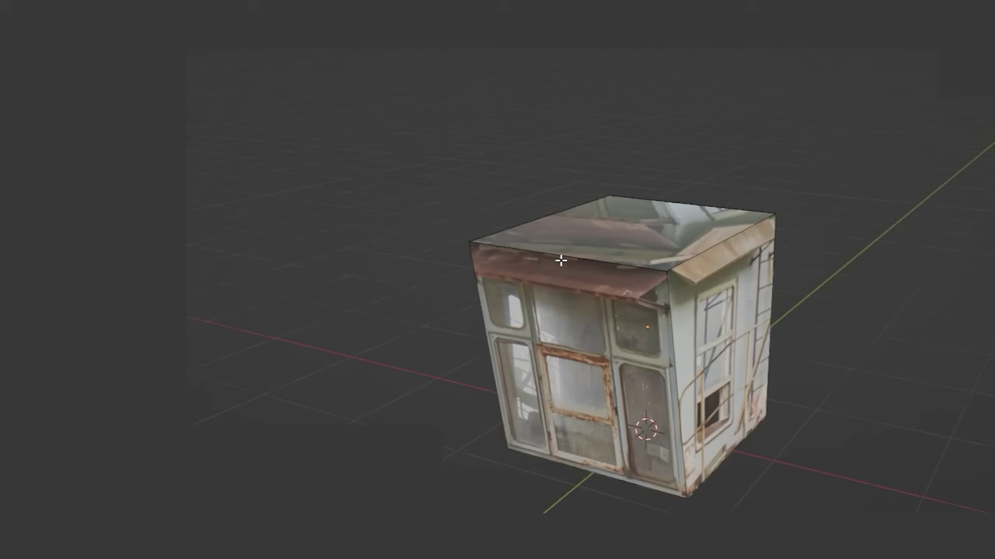
pyautogui.press('s')
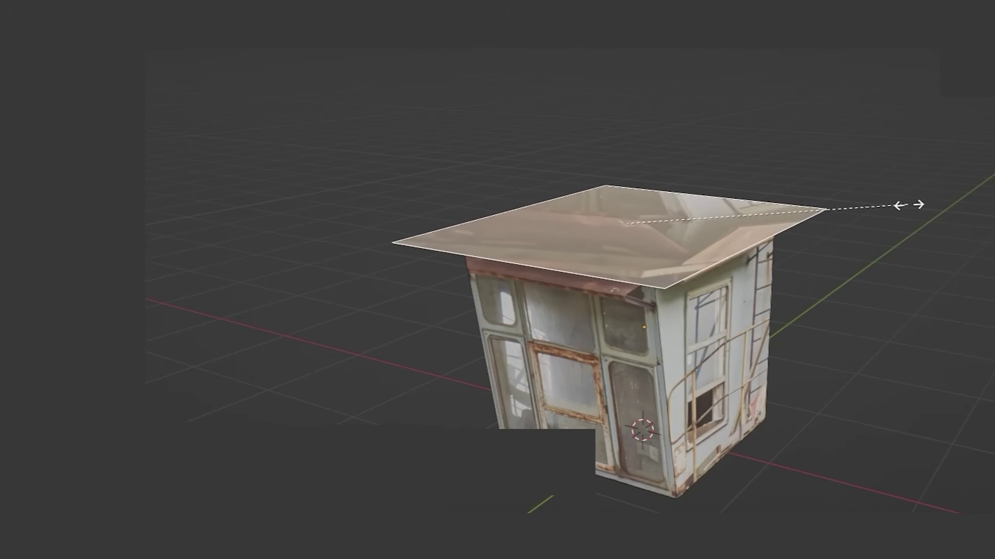
pyautogui.click(911, 204)
pyautogui.moveTo(910, 204); pyautogui.dragTo(932, 284, button='middle')
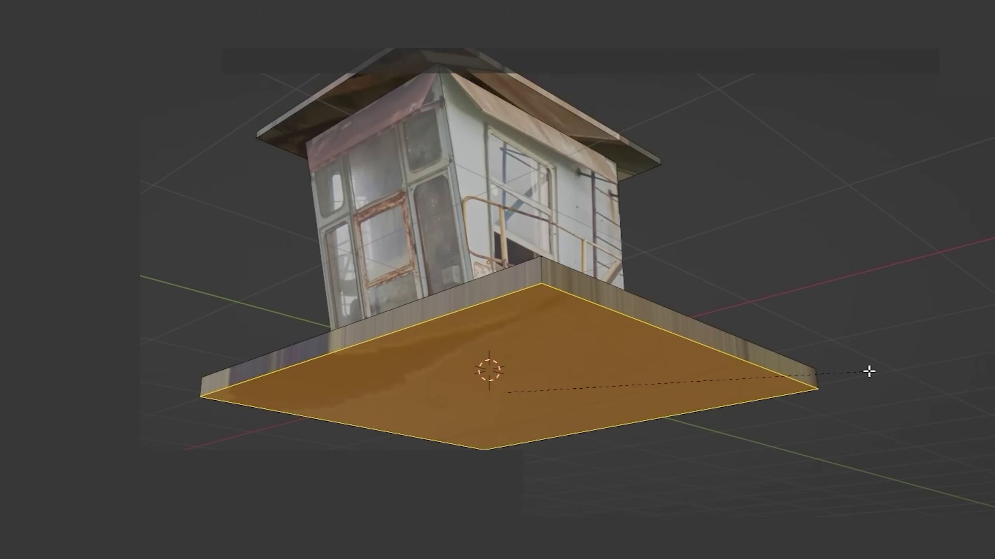
pyautogui.click(862, 373)
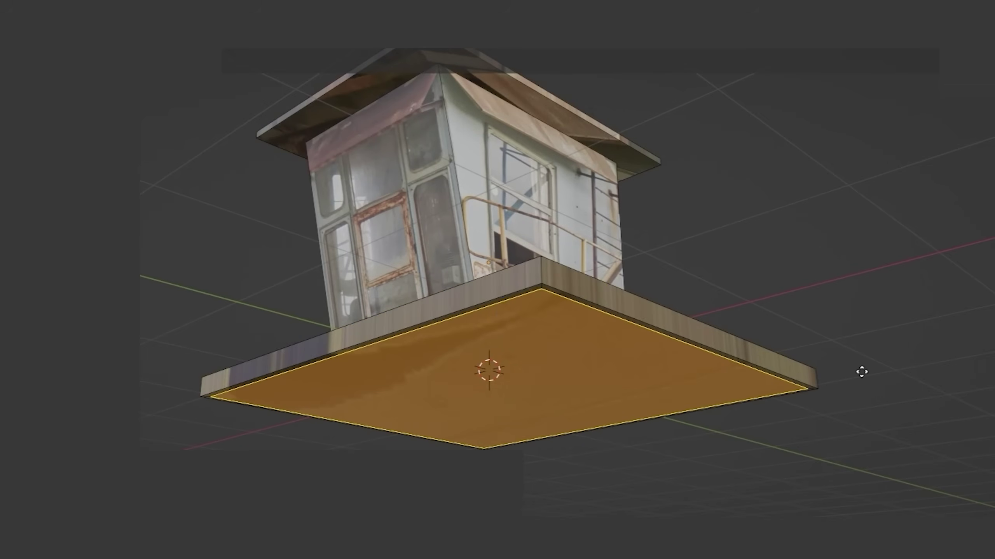
pyautogui.click(838, 388)
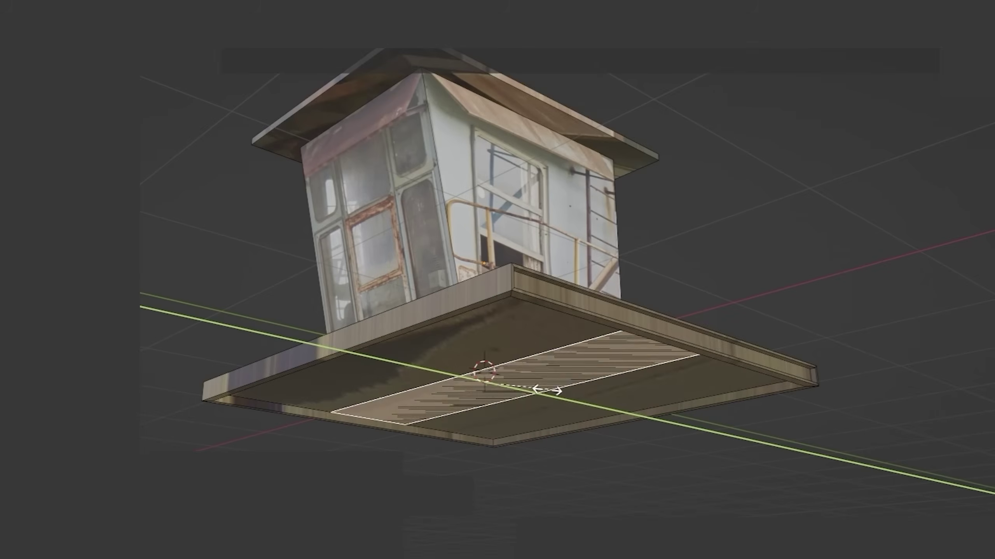
pyautogui.click(544, 388)
pyautogui.moveTo(544, 389); pyautogui.dragTo(683, 407, button='middle')
pyautogui.moveTo(540, 352); pyautogui.dragTo(711, 353, button='middle')
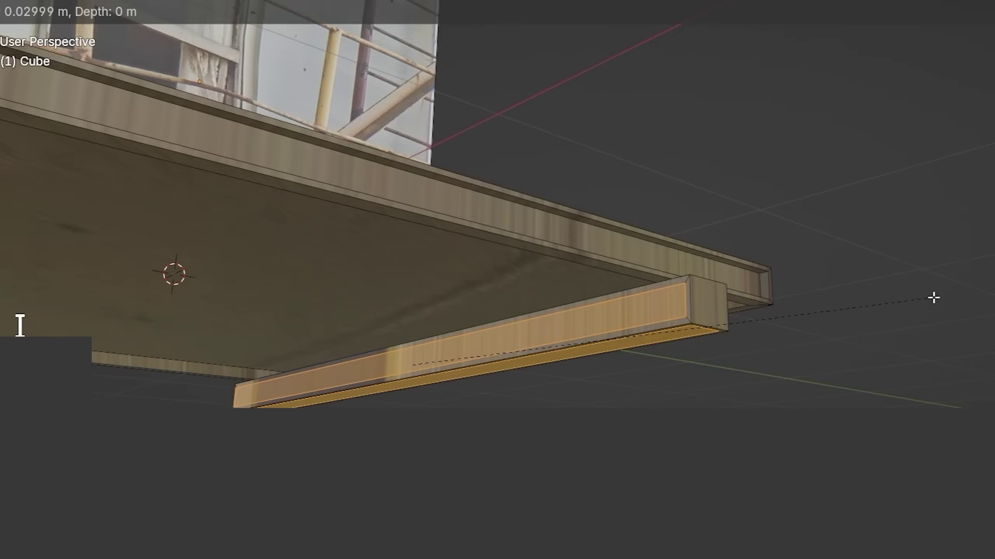
pyautogui.hotkey('alt', 'e')
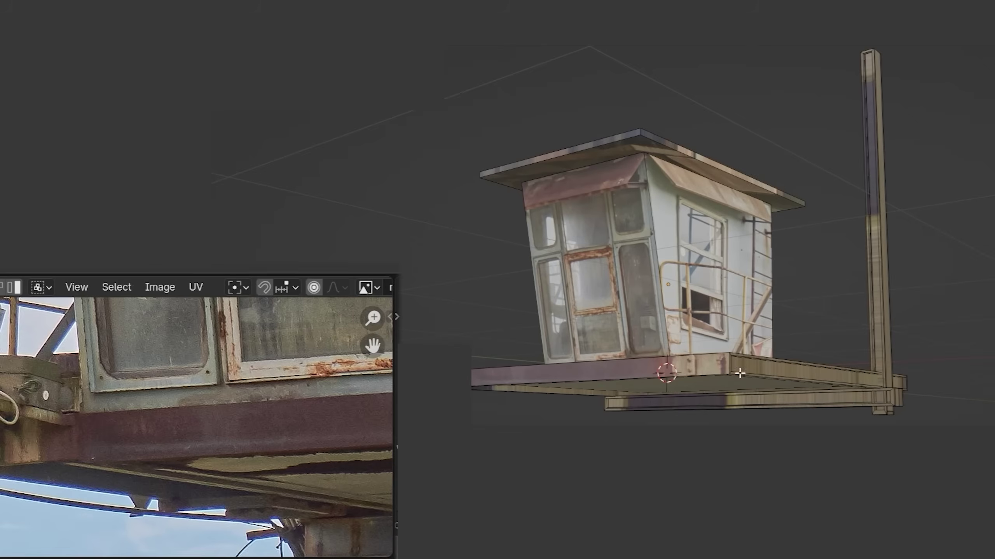
# - Scale and move the platform UVs onto the photo's steel beam
pyautogui.click(63, 383)
pyautogui.moveTo(60, 465); pyautogui.dragTo(208, 493, button='middle')
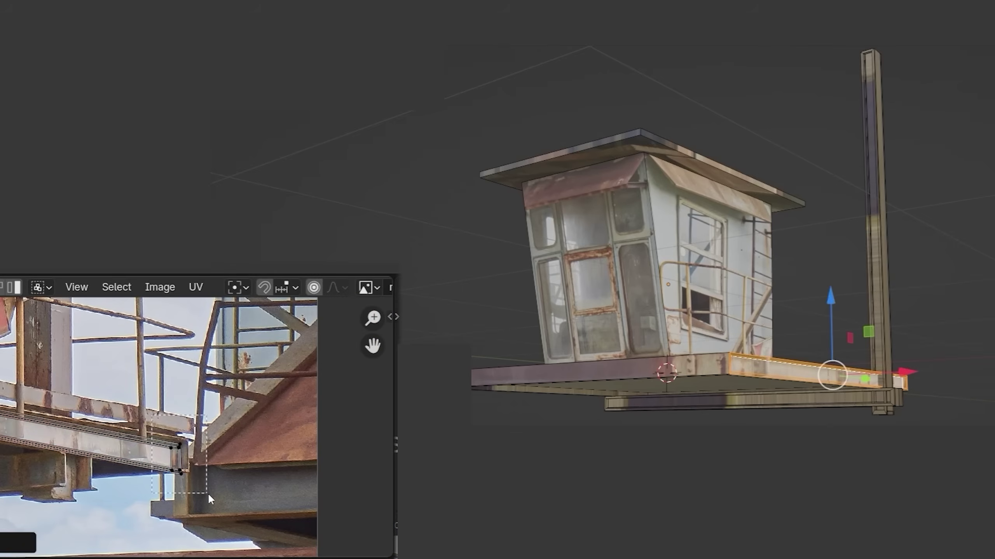
pyautogui.press('s')
pyautogui.press('g')
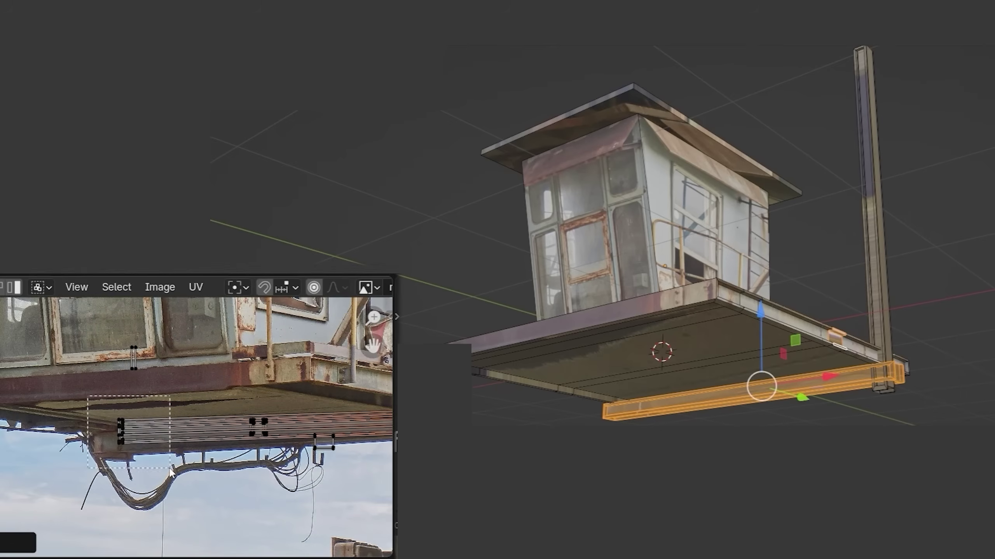
pyautogui.press('g')
pyautogui.click(142, 448)
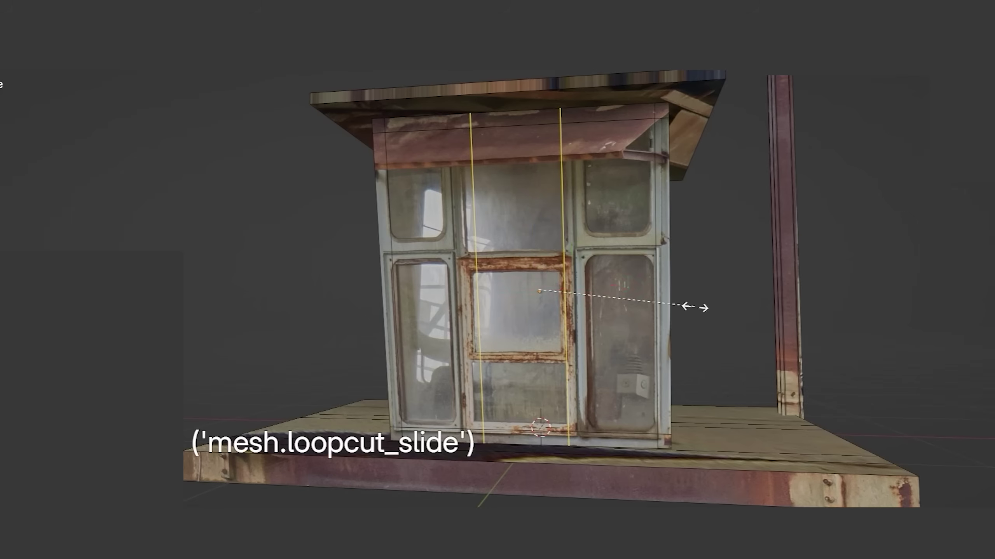
# - Add vertical edge loops on the front wall and spread them to the window frame width
pyautogui.press('x')
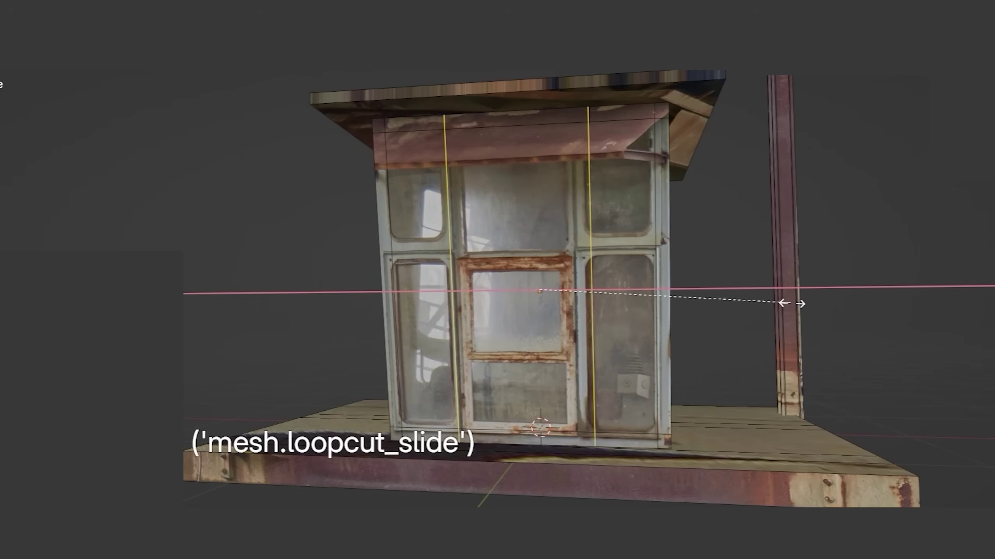
pyautogui.hotkey('ctrl', 'r')
pyautogui.click(637, 222)
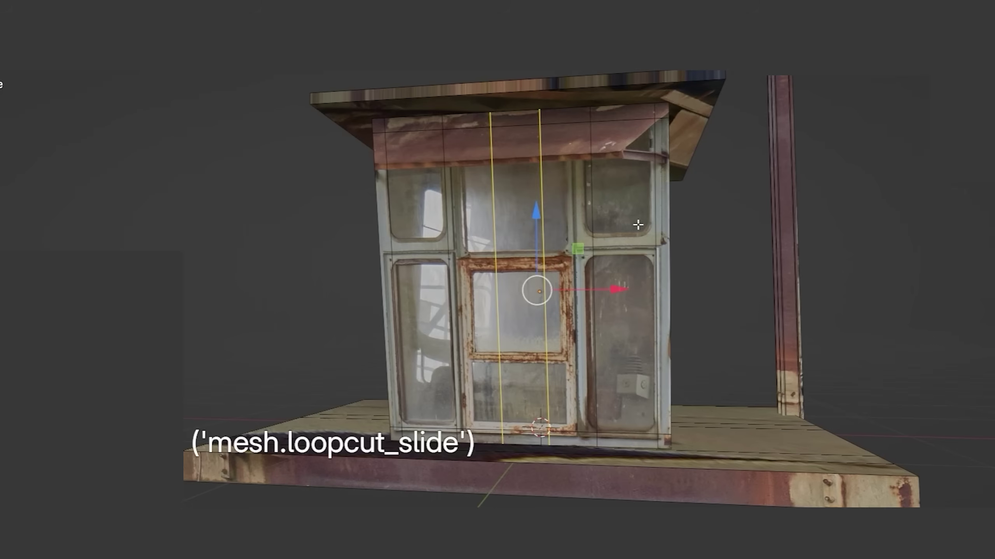
pyautogui.press('s')
pyautogui.press('x')
pyautogui.click(708, 301)
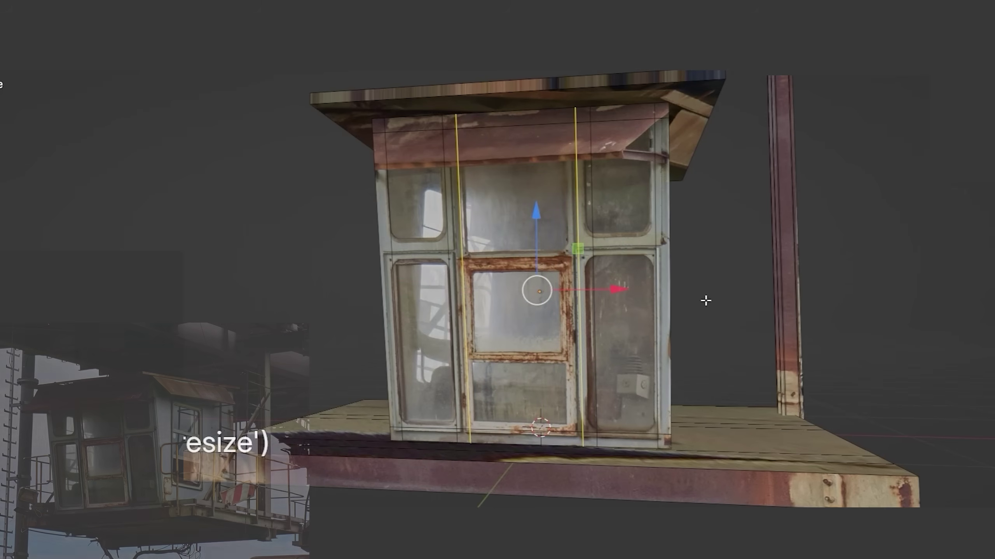
# - Add horizontal loop cuts and slide the loops into place along the window frames
pyautogui.hotkey('ctrl', 'r')
pyautogui.click(378, 251)
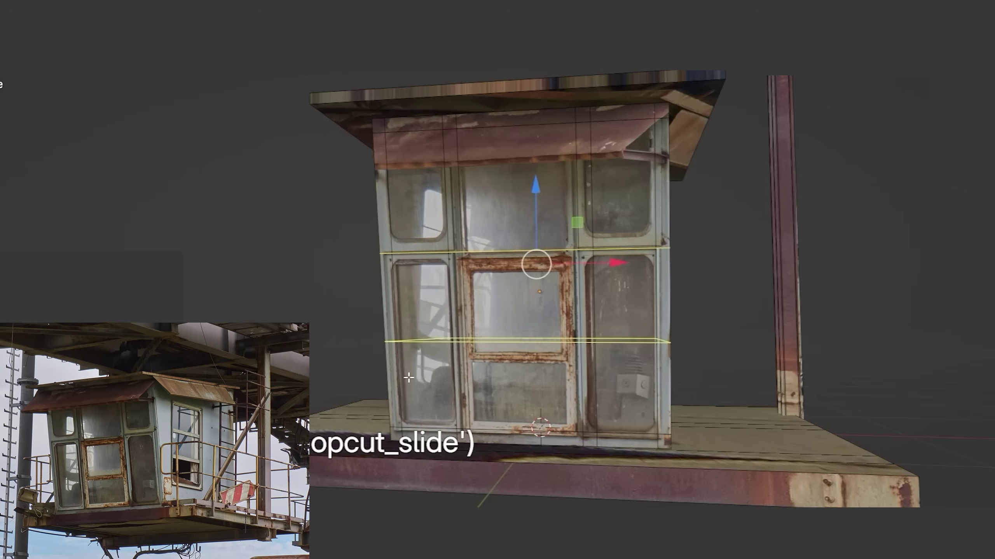
pyautogui.moveTo(408, 377); pyautogui.dragTo(693, 311, button='middle')
pyautogui.keyDown('alt'); pyautogui.click(693, 311); pyautogui.keyUp('alt')
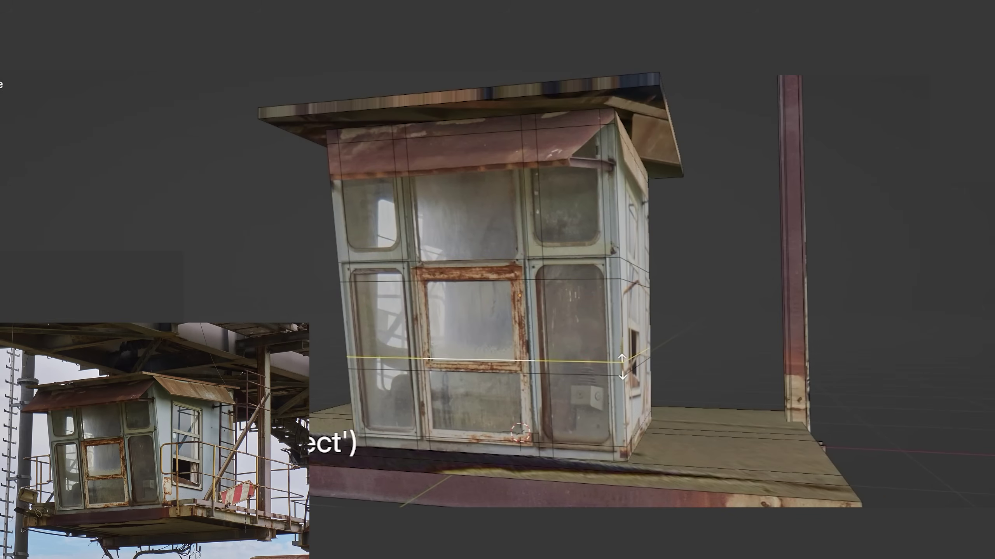
pyautogui.click(622, 366)
pyautogui.moveTo(622, 367); pyautogui.dragTo(586, 121, button='middle')
pyautogui.click(433, 139)
pyautogui.moveTo(434, 139); pyautogui.dragTo(474, 415, button='middle')
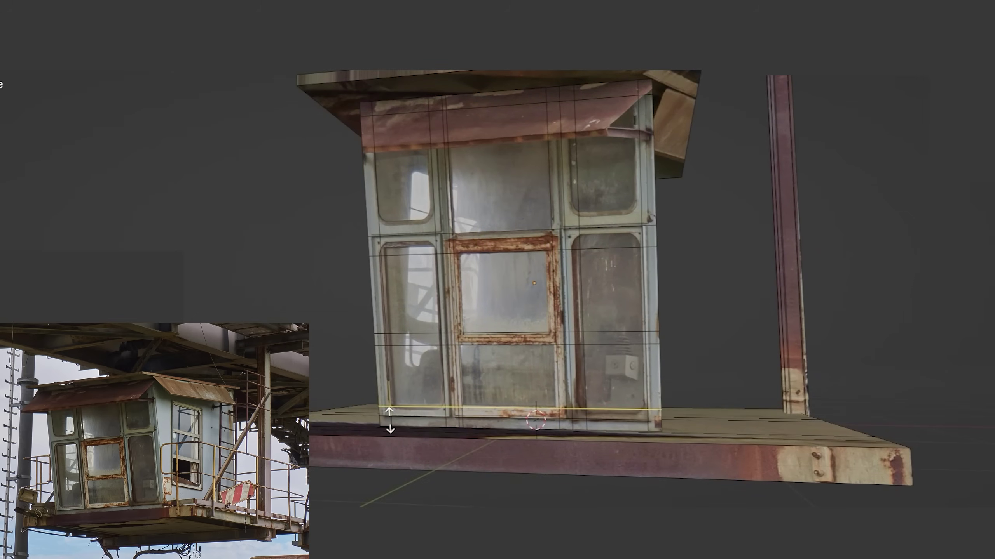
# - Select the eight window pane faces and start pushing them back along the Y axis
pyautogui.press('3')
pyautogui.click(392, 144)
pyautogui.keyDown('shift'); pyautogui.click(498, 164); pyautogui.keyUp('shift')
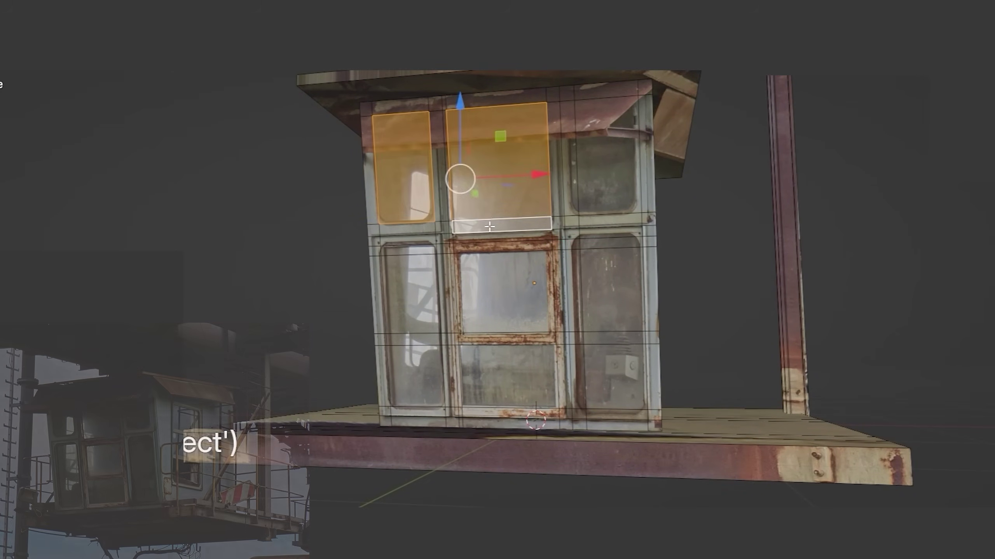
pyautogui.keyDown('shift'); pyautogui.click(605, 157); pyautogui.keyUp('shift')
pyautogui.keyDown('shift'); pyautogui.click(413, 374); pyautogui.keyUp('shift')
pyautogui.keyDown('shift'); pyautogui.click(505, 292); pyautogui.keyUp('shift')
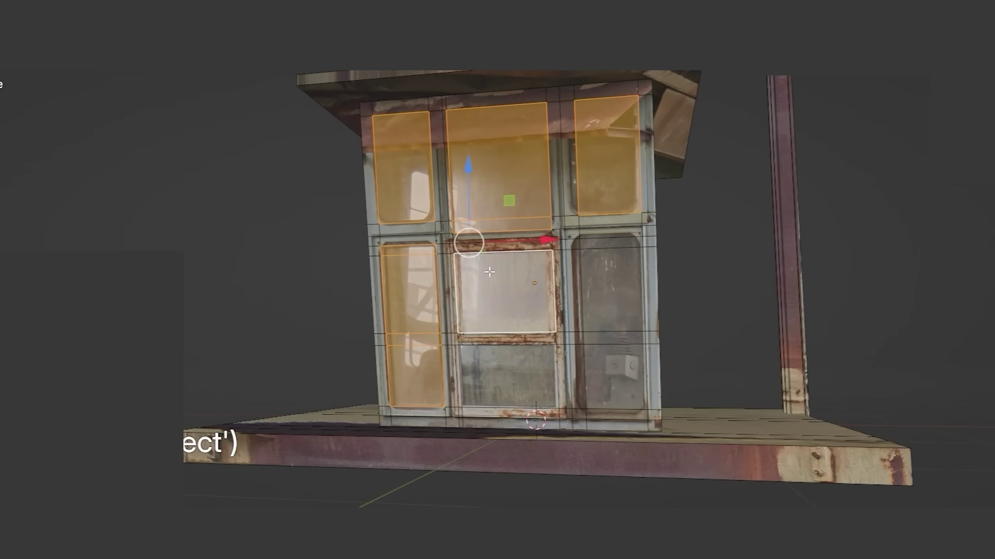
pyautogui.keyDown('shift'); pyautogui.click(505, 376); pyautogui.keyUp('shift')
pyautogui.keyDown('shift'); pyautogui.click(600, 240); pyautogui.keyUp('shift')
pyautogui.keyDown('shift'); pyautogui.click(595, 382); pyautogui.keyUp('shift')
pyautogui.moveTo(595, 382); pyautogui.dragTo(732, 323, button='middle')
pyautogui.press('g')
pyautogui.press('y')
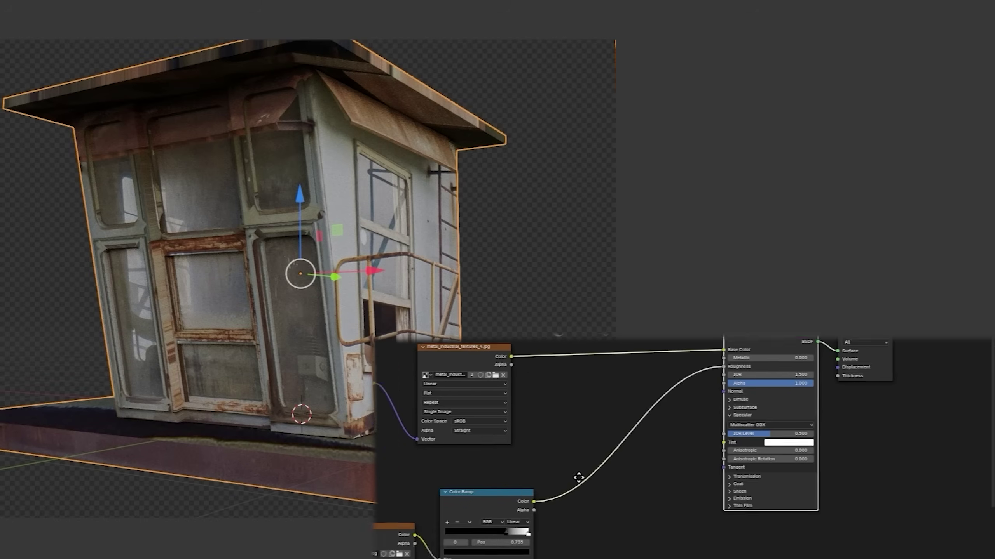
# - Add a Transparent BSDF and mix it with the glass through a Mix Shader into the output
pyautogui.moveTo(575, 465); pyautogui.dragTo(601, 466)
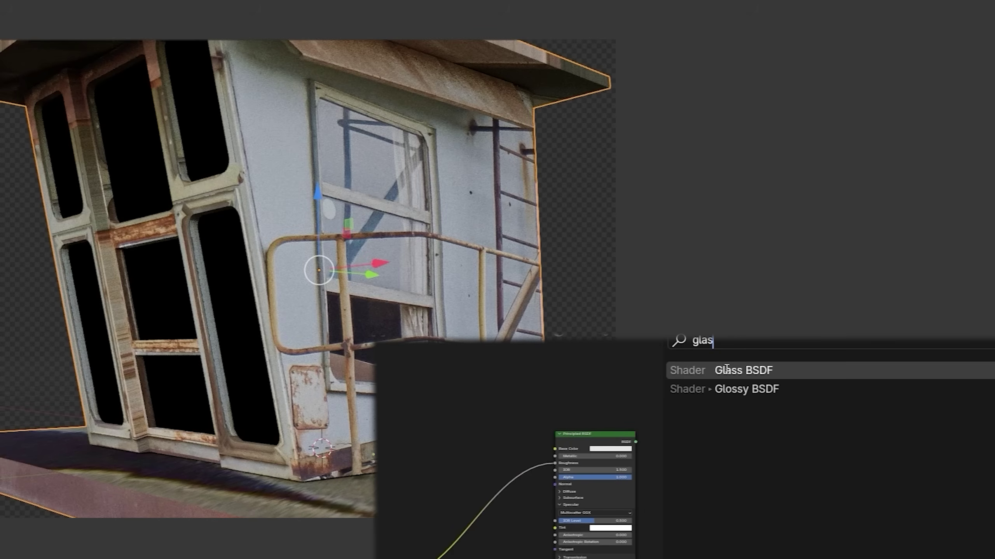
pyautogui.press('Return')
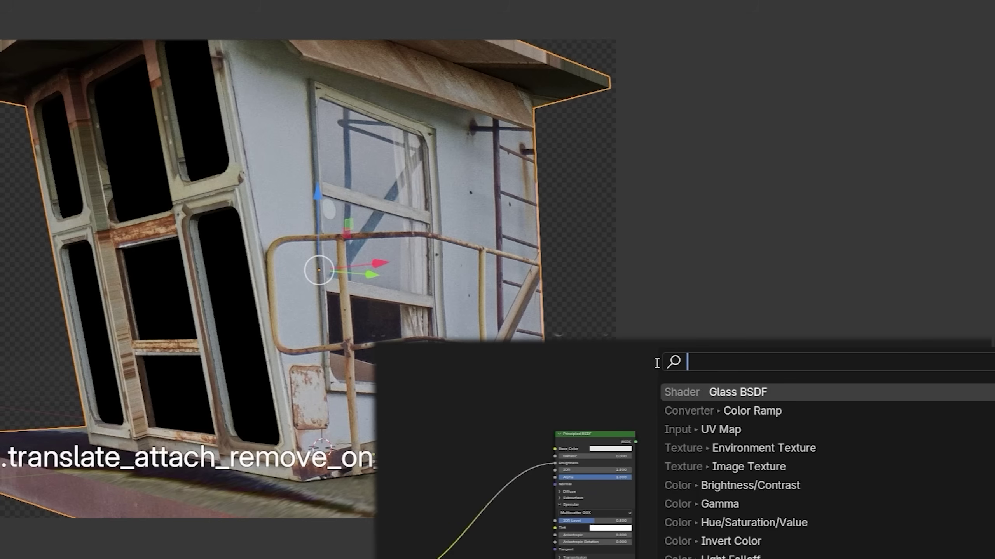
pyautogui.write('tr')
pyautogui.click(754, 411)
pyautogui.click(710, 454)
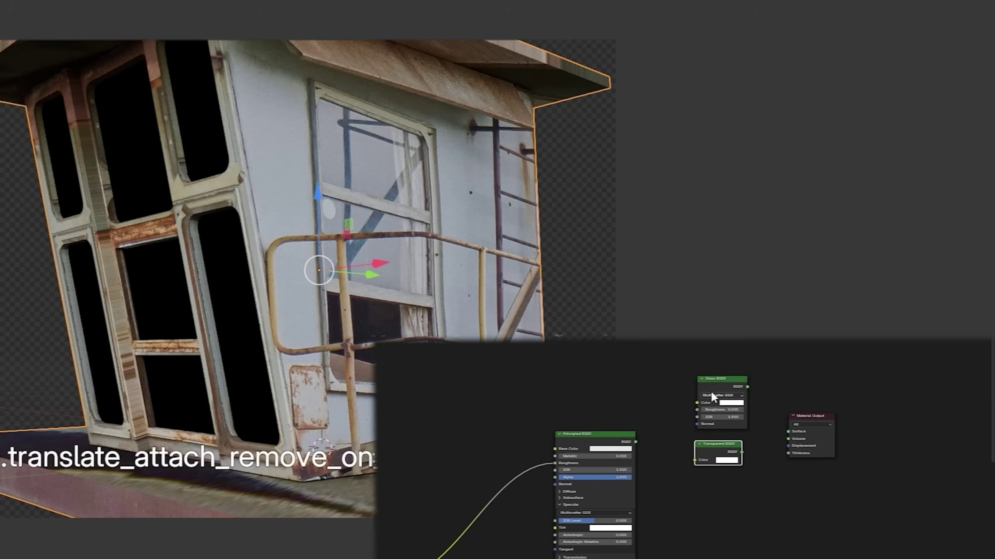
pyautogui.keyDown('ctrl'); pyautogui.keyDown('shift'); pyautogui.moveTo(717, 455); pyautogui.dragTo(721, 403, button='right'); pyautogui.keyUp('shift'); pyautogui.keyUp('ctrl')
pyautogui.moveTo(813, 414); pyautogui.dragTo(875, 403)
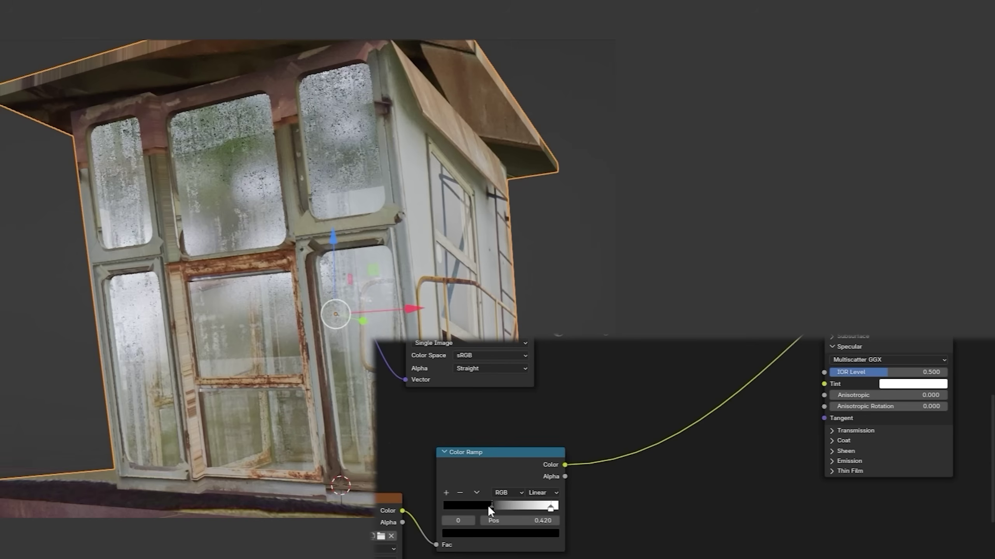
# - Push the Color Ramp black stop to 0.504, add a Bump node, and reduce the shader blend
pyautogui.moveTo(487, 505); pyautogui.dragTo(500, 506)
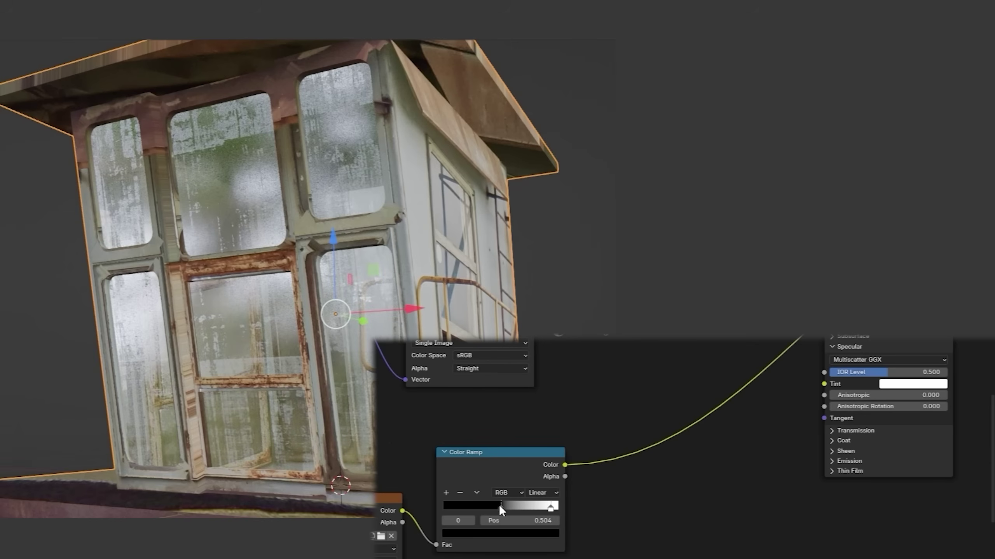
pyautogui.moveTo(290, 220); pyautogui.dragTo(308, 219, button='middle')
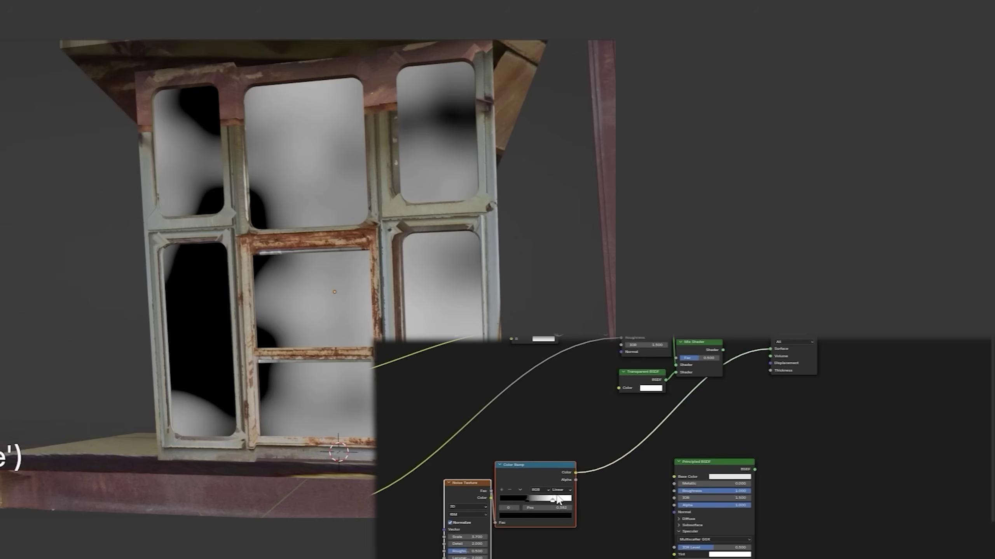
pyautogui.hotkey('shift', 'a')
pyautogui.write('bum')
pyautogui.press('Return')
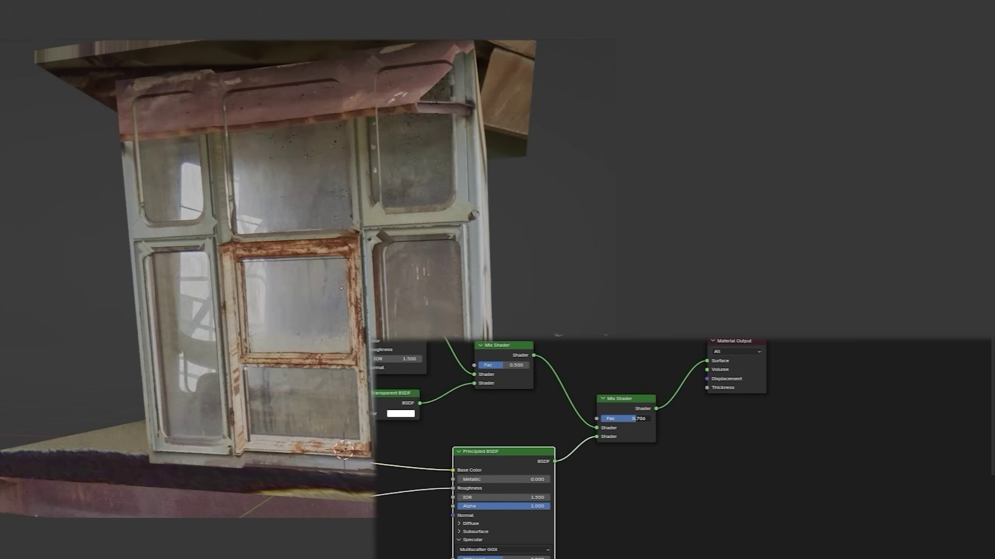
pyautogui.moveTo(606, 419); pyautogui.dragTo(606, 417)
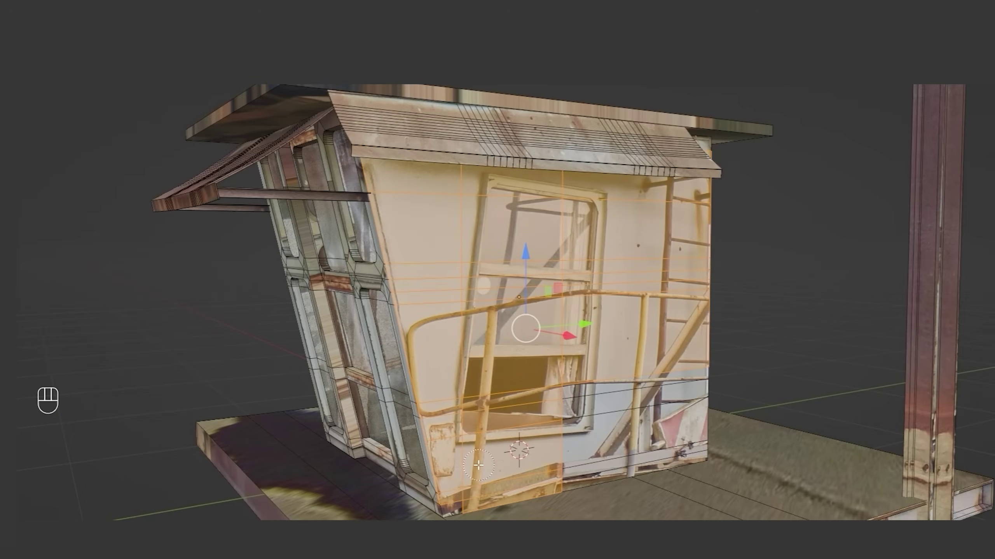
# - Re-map the side wall faces with Cube Projection UVs
pyautogui.keyDown('shift'); pyautogui.click(603, 433); pyautogui.keyUp('shift')
pyautogui.press('Escape')
pyautogui.scroll(-2, 591, 335)
pyautogui.press('u')
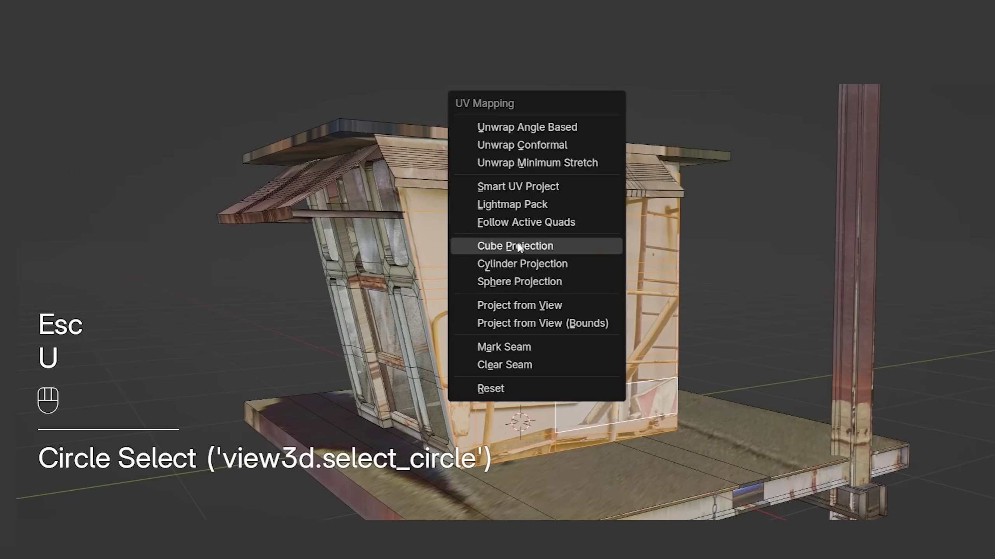
pyautogui.click(582, 246)
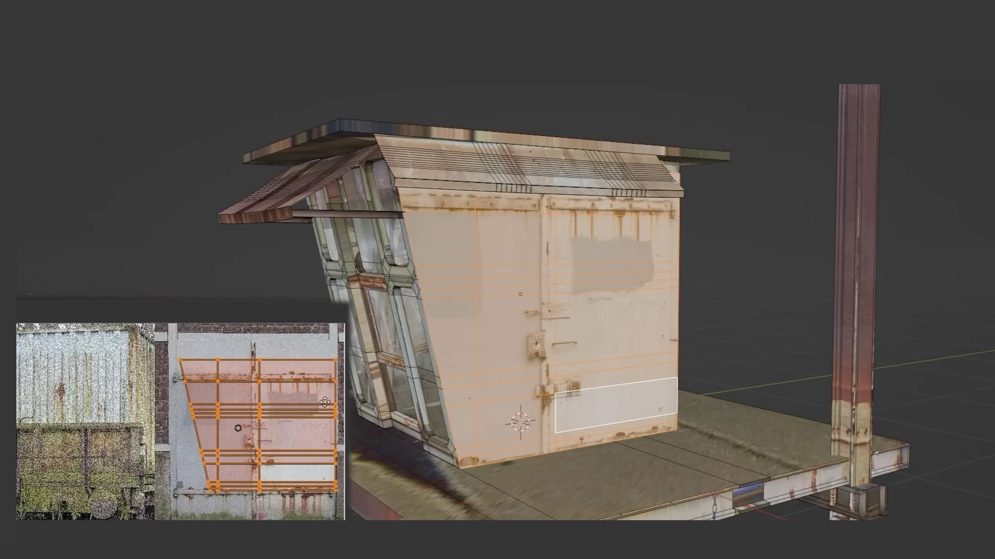
# - Shift the door strip along X, inset the door face and extrude it along X
pyautogui.click(431, 223)
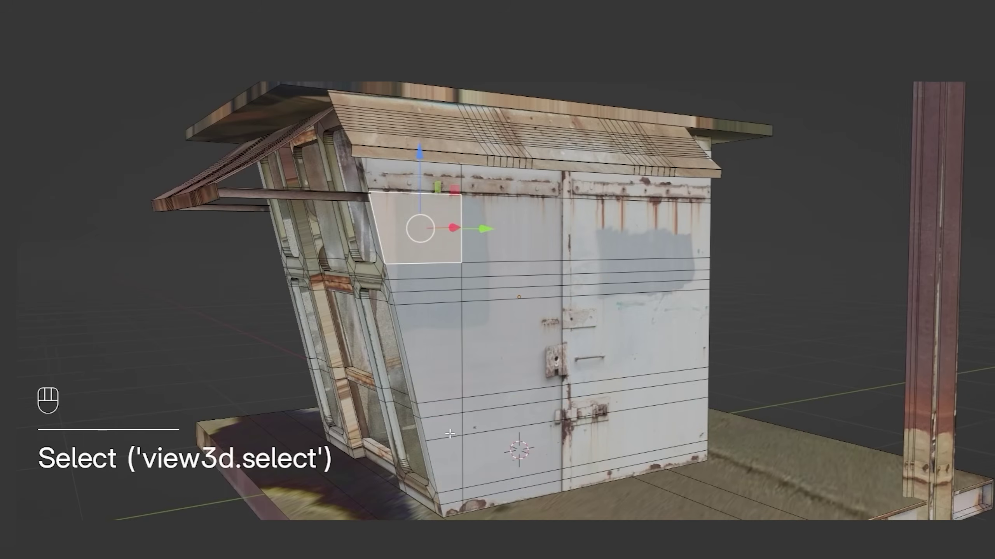
pyautogui.keyDown('ctrl'); pyautogui.click(452, 509); pyautogui.keyUp('ctrl')
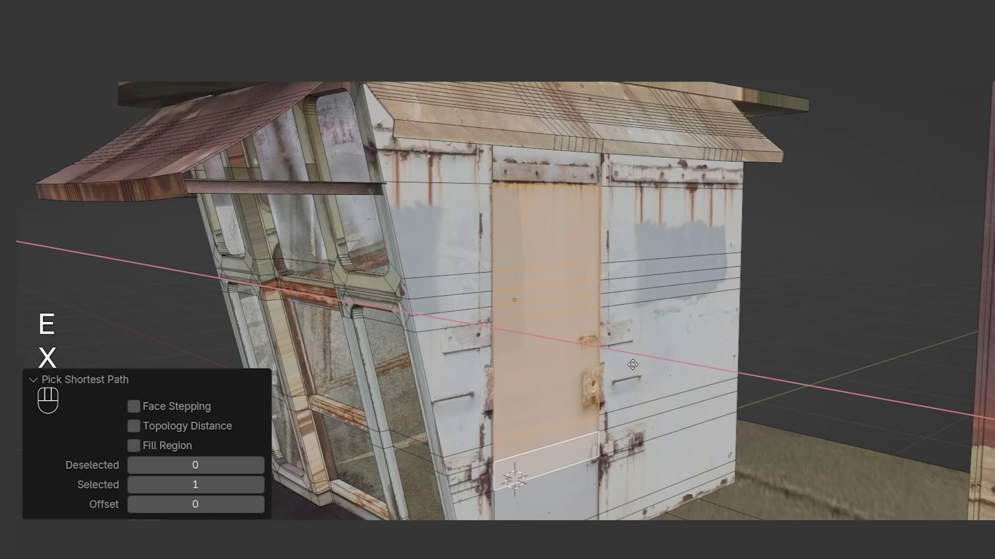
pyautogui.press('g')
pyautogui.press('x')
pyautogui.click(693, 224)
pyautogui.press('Escape')
pyautogui.click(682, 229)
pyautogui.press('e')
pyautogui.press('x')
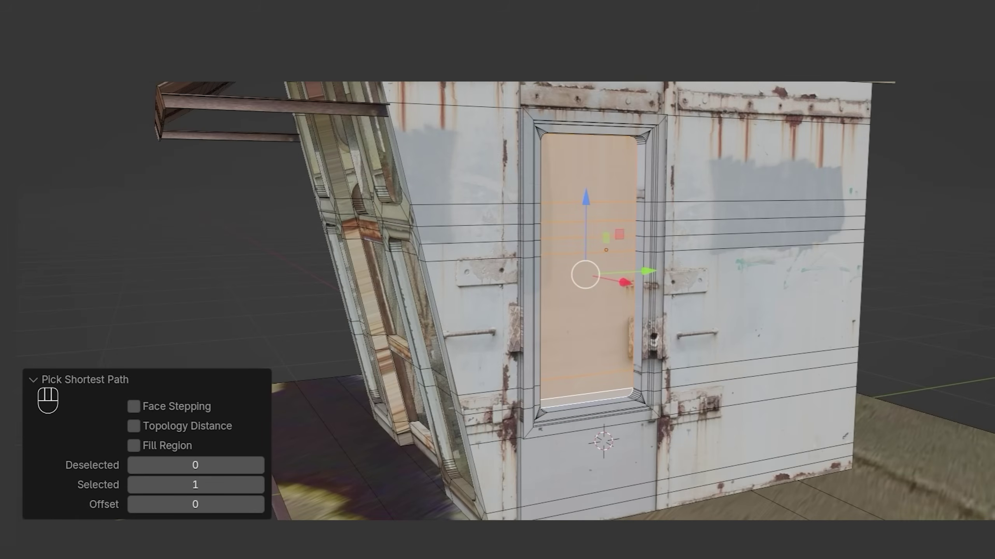
pyautogui.scroll(-4, 578, 252)
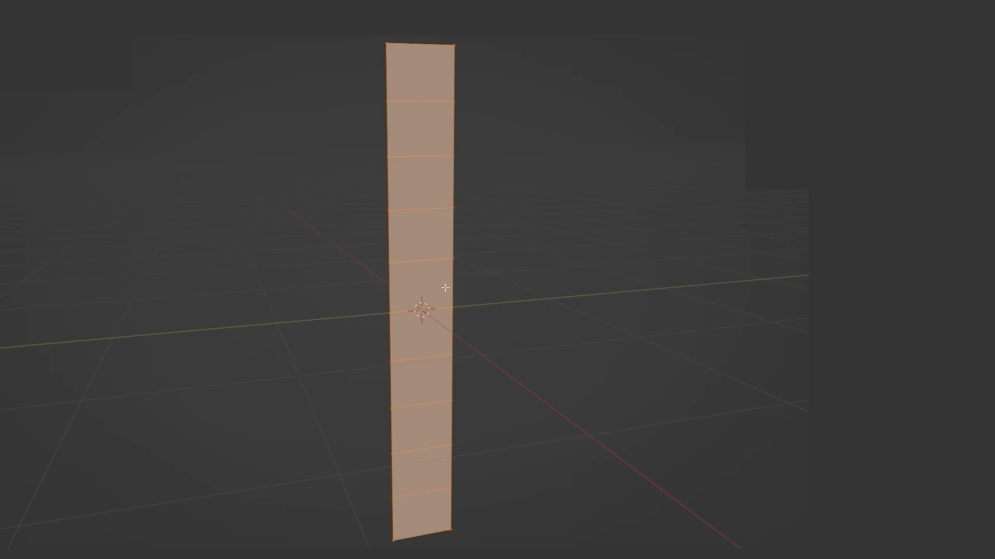
# - Turn the plane into a 0.0569 m wireframe ladder and set it beside the side wall
pyautogui.hotkey('ctrl', 'f')
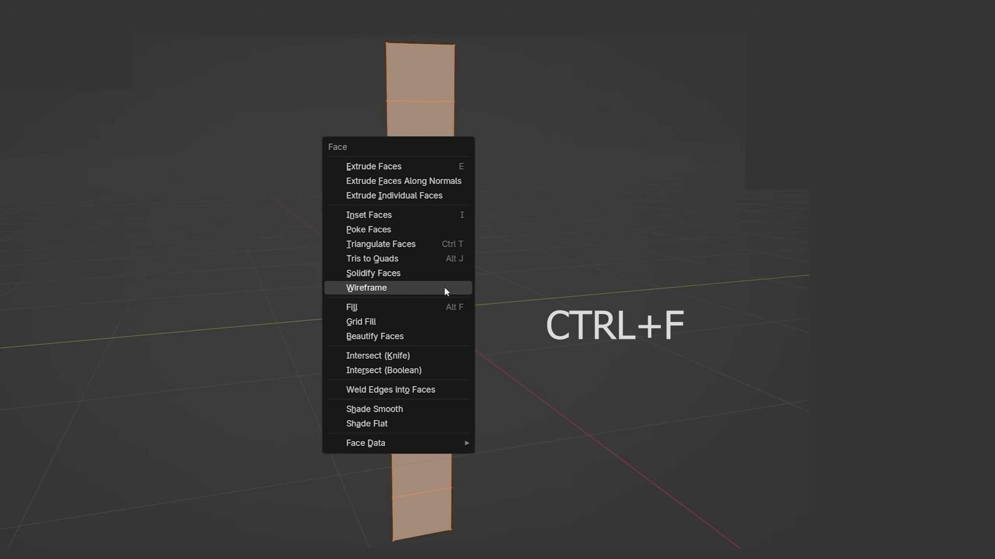
pyautogui.click(444, 288)
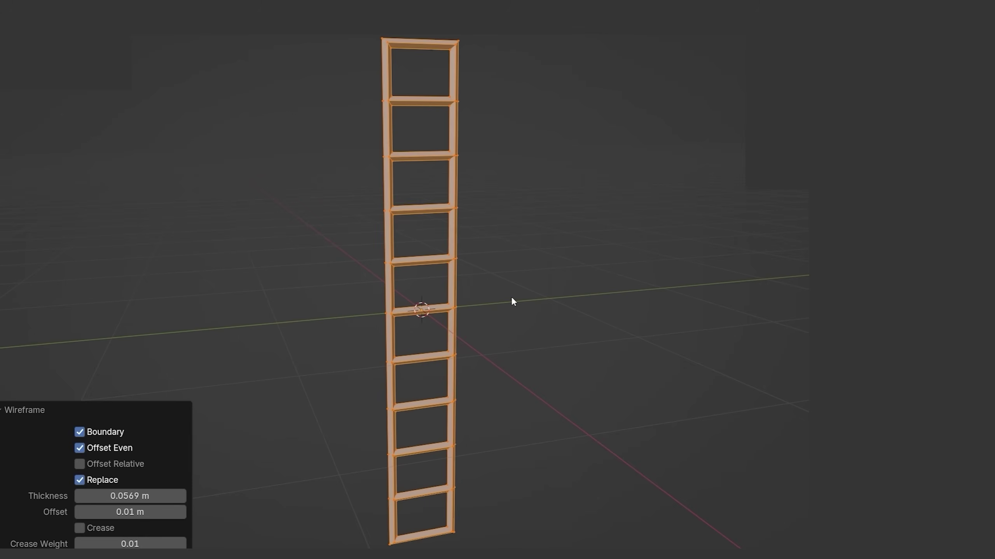
pyautogui.hotkey('alt', 's')
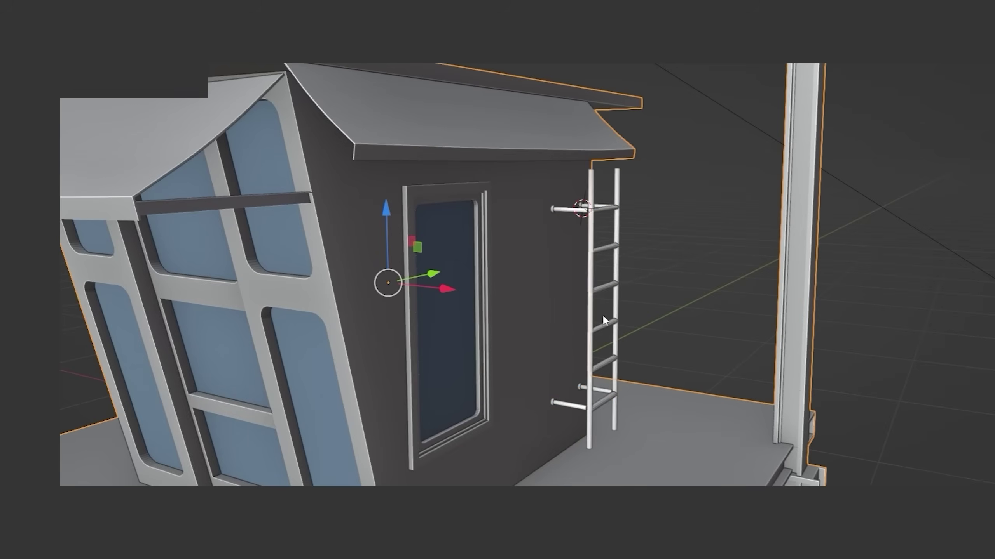
pyautogui.keyDown('shift'); pyautogui.click(590, 315); pyautogui.keyUp('shift')
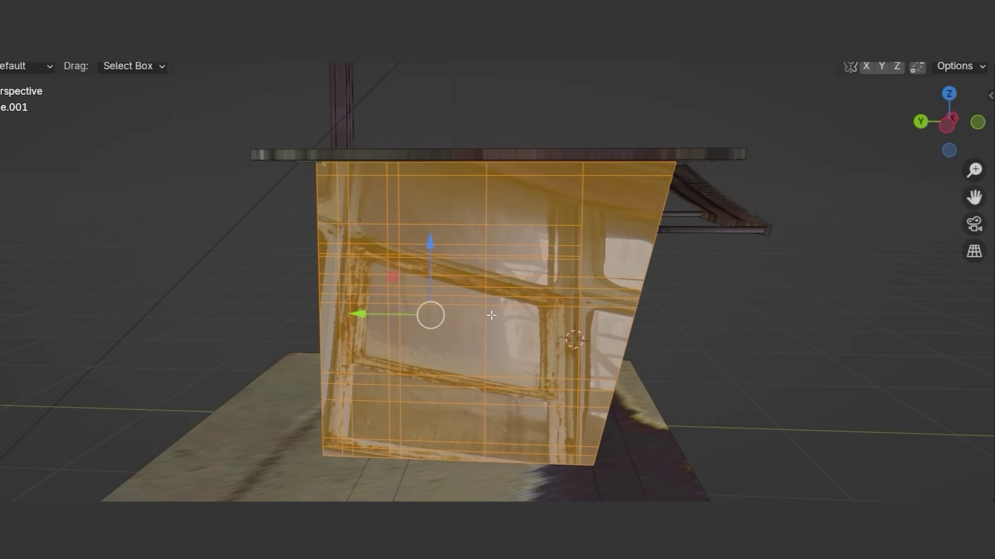
pyautogui.press('x')
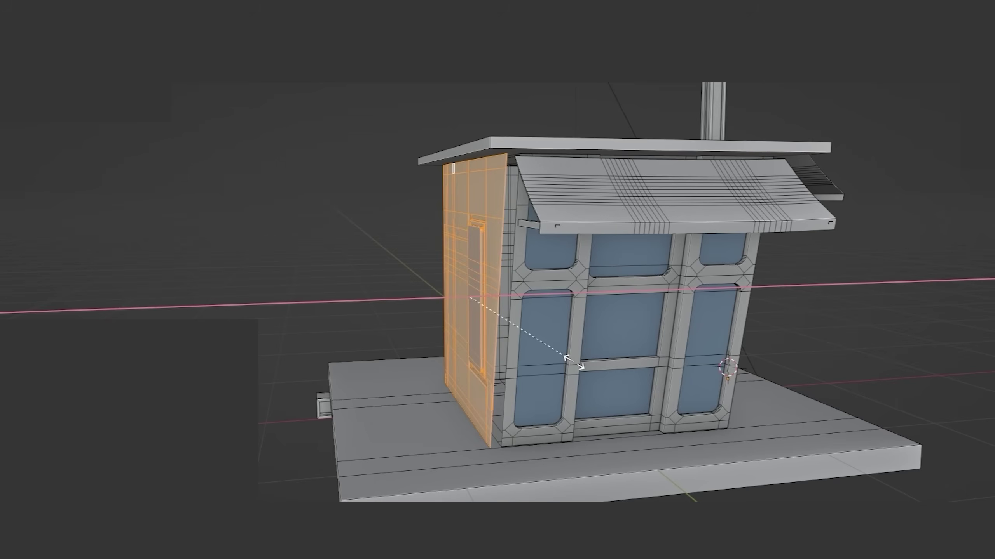
# - Slide the ladder along X and move the front railing panel to the platform's front edge
pyautogui.press('g')
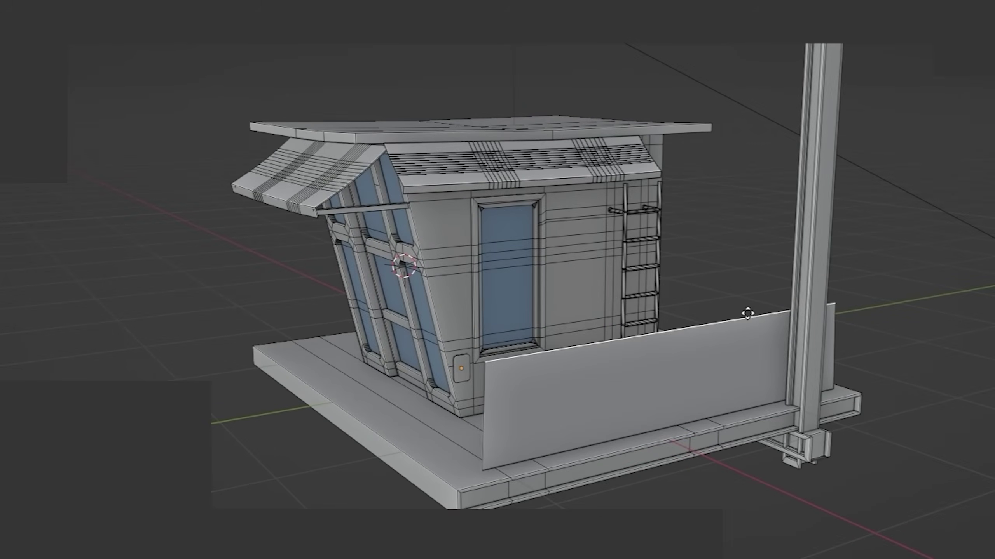
pyautogui.click(748, 313)
pyautogui.press('g')
pyautogui.click(573, 400)
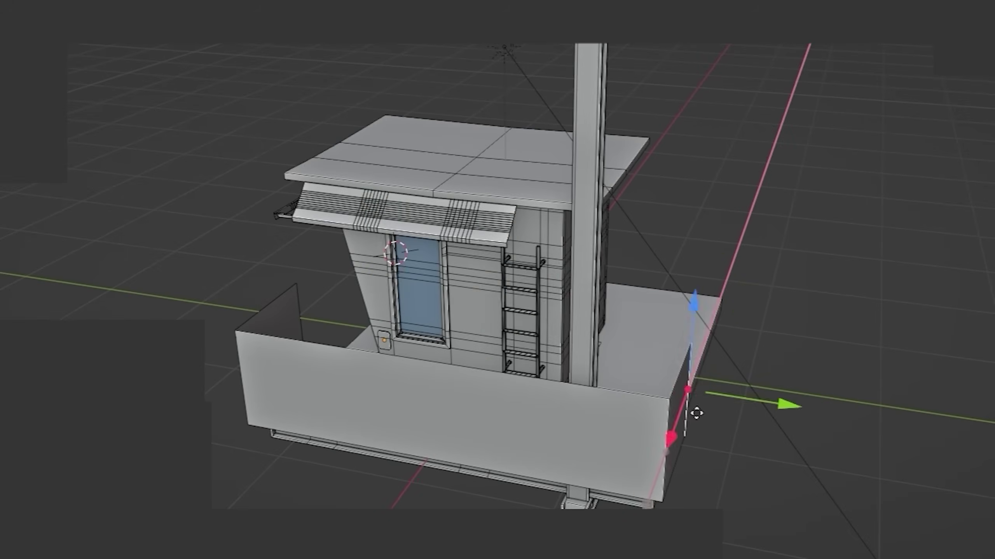
pyautogui.click(746, 340)
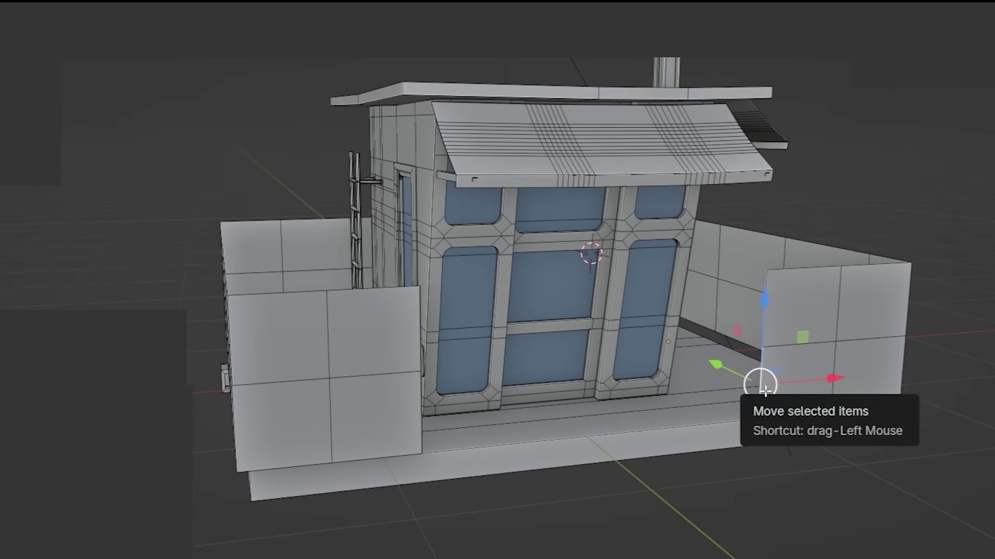
# - Delete the unneeded panel edges and side faces, then return to Object Mode
pyautogui.press('x')
pyautogui.click(679, 372)
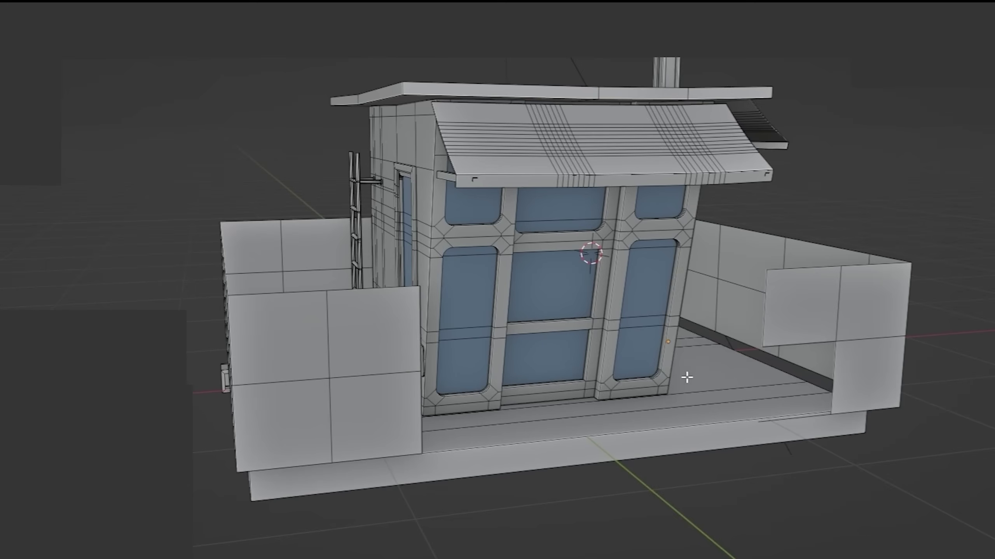
pyautogui.click(415, 396)
pyautogui.press('x')
pyautogui.click(423, 410)
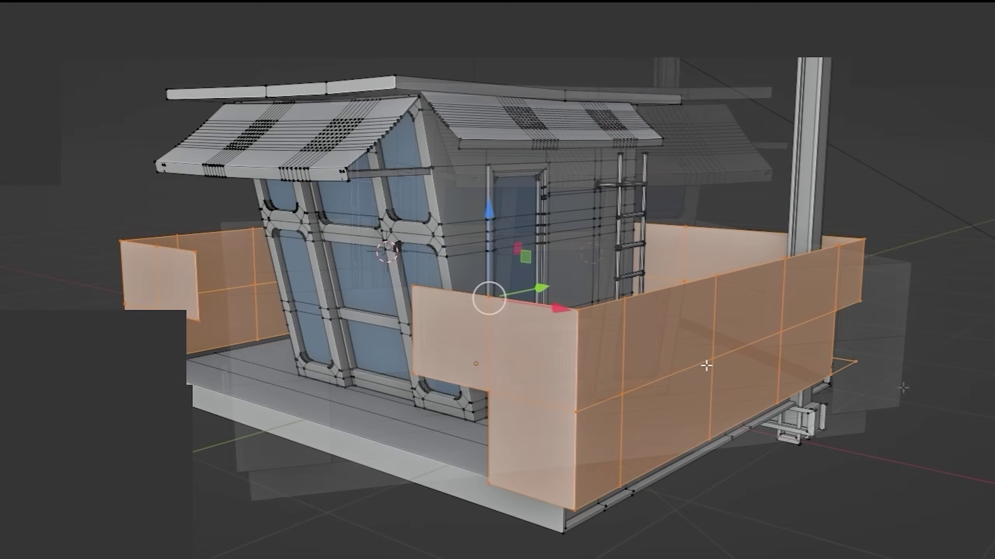
pyautogui.press('x')
pyautogui.click(640, 456)
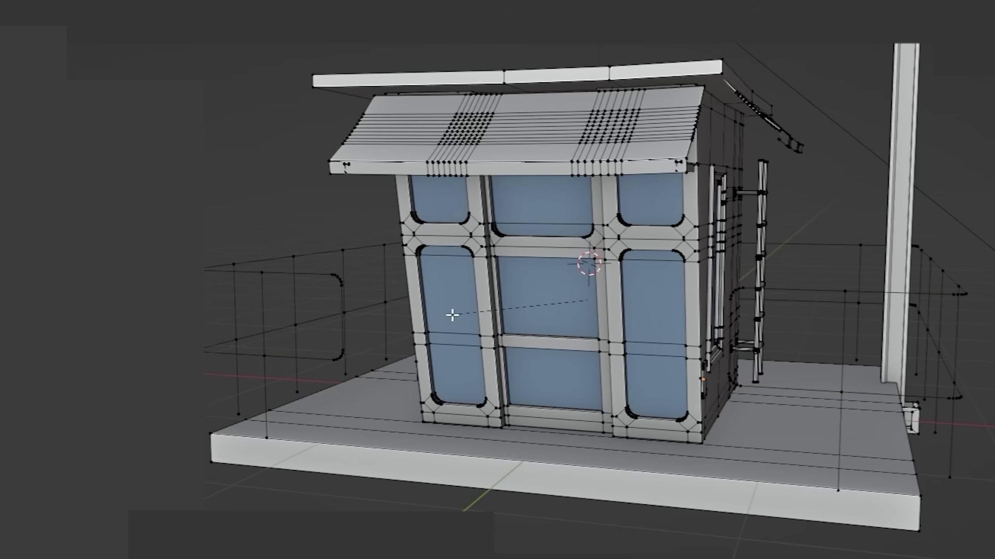
pyautogui.press('Tab')
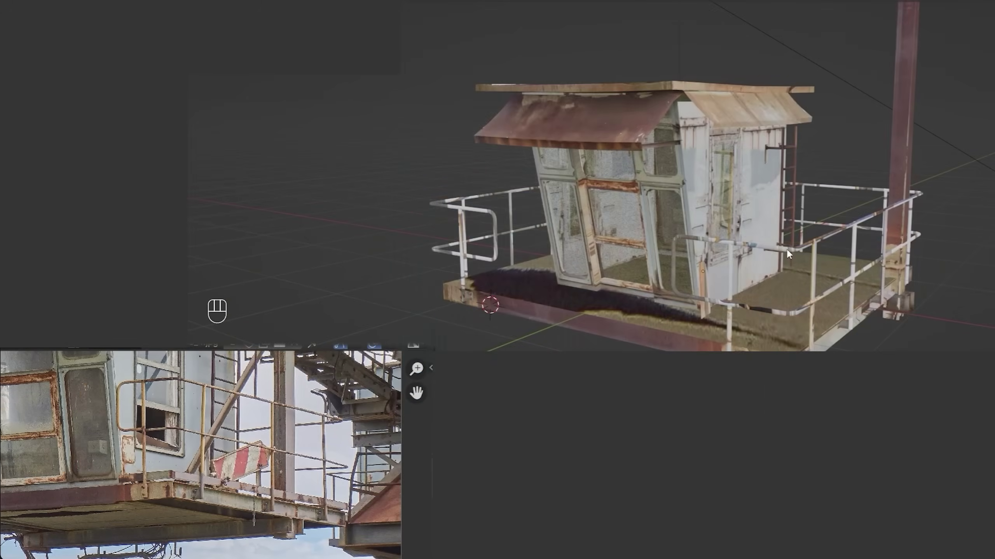
# - Cube-project the railing UVs, then shrink and move them into the atlas's upper-right tile
pyautogui.press('Tab')
pyautogui.press('u')
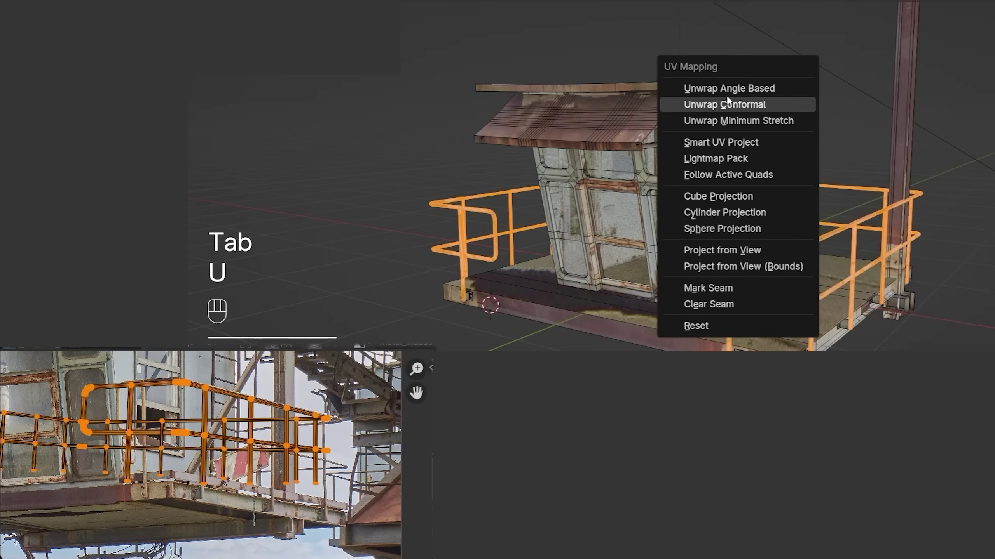
pyautogui.click(716, 196)
pyautogui.press('a')
pyautogui.press('s')
pyautogui.click(255, 441)
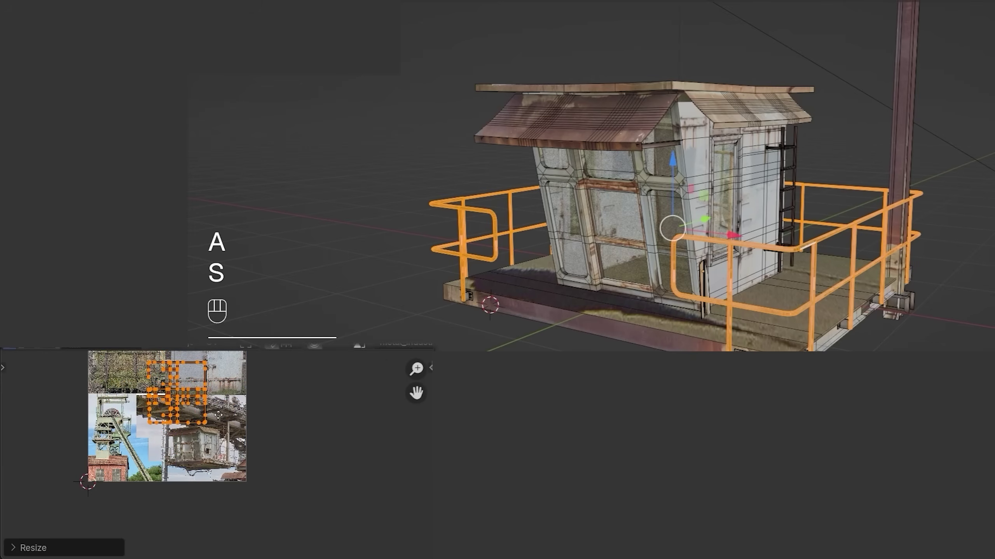
pyautogui.press('g')
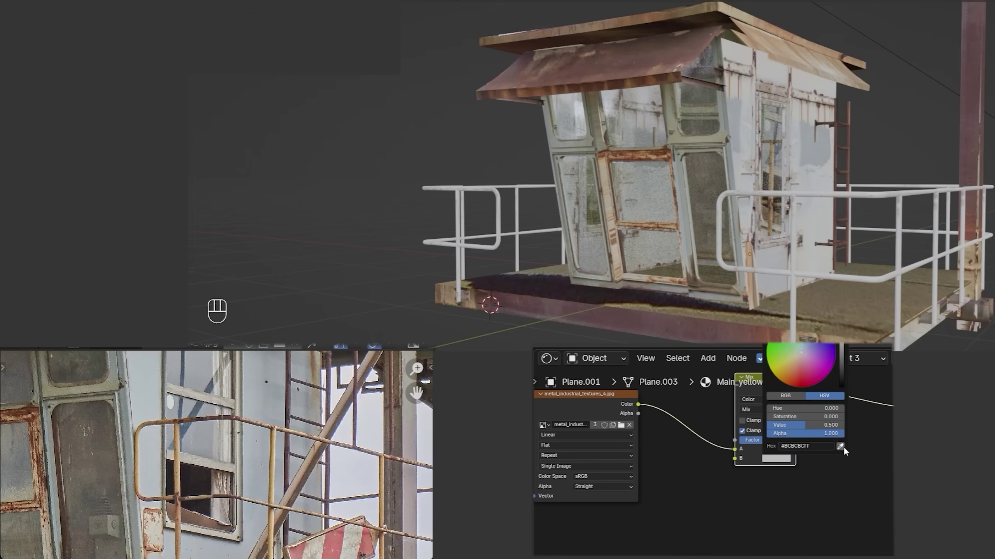
pyautogui.click(840, 450)
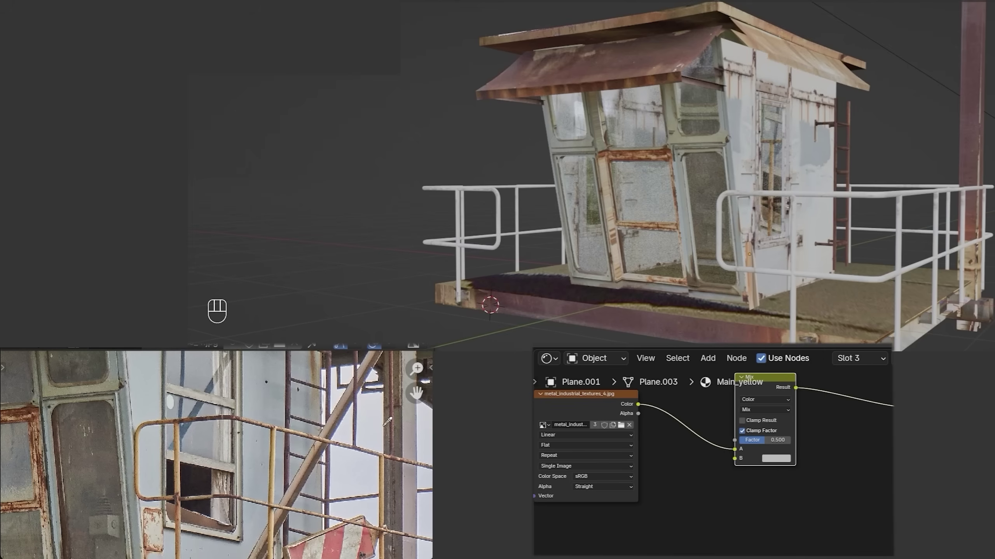
# - Set the railing material's Mix node to Color blend mode and open its B tint colour
pyautogui.click(274, 445)
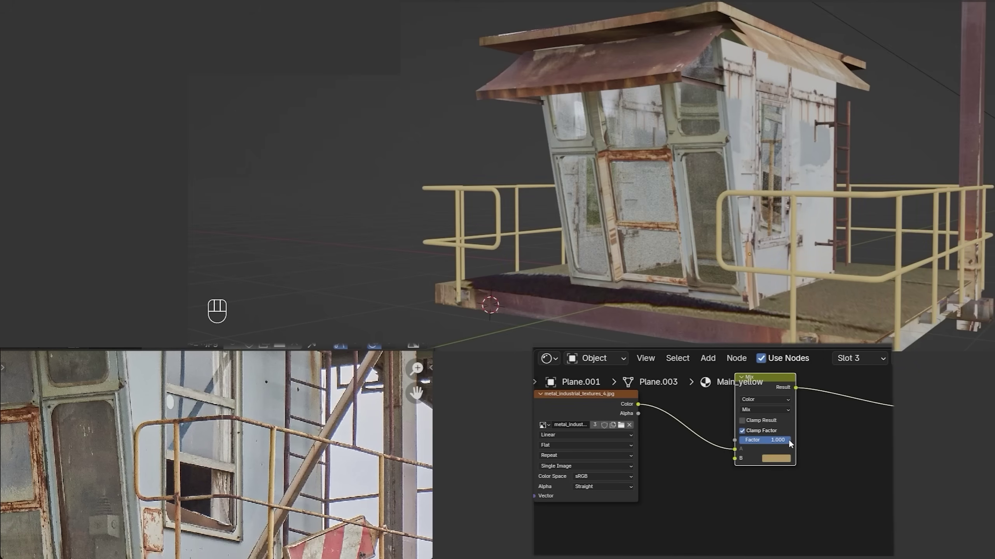
pyautogui.scroll(2, 787, 439)
pyautogui.click(748, 417)
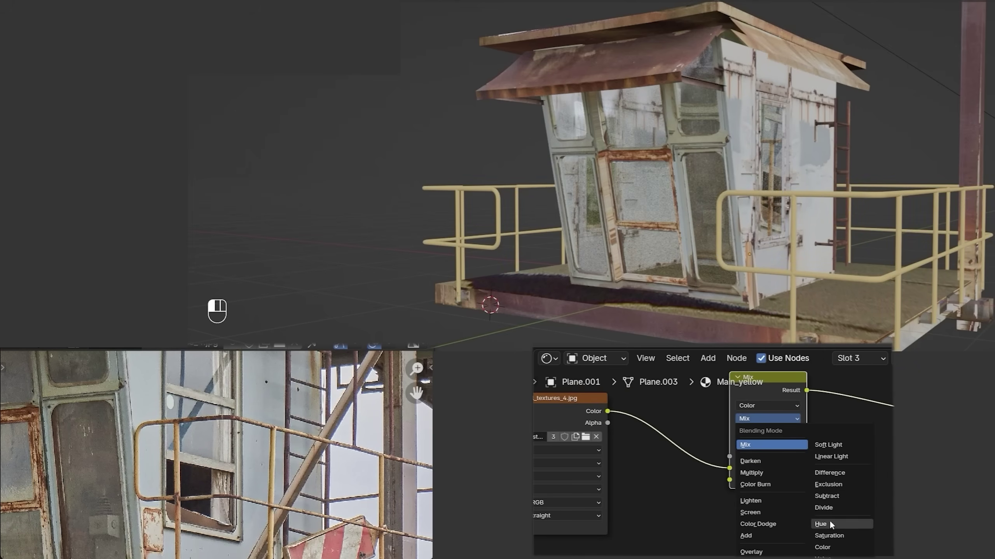
pyautogui.click(824, 548)
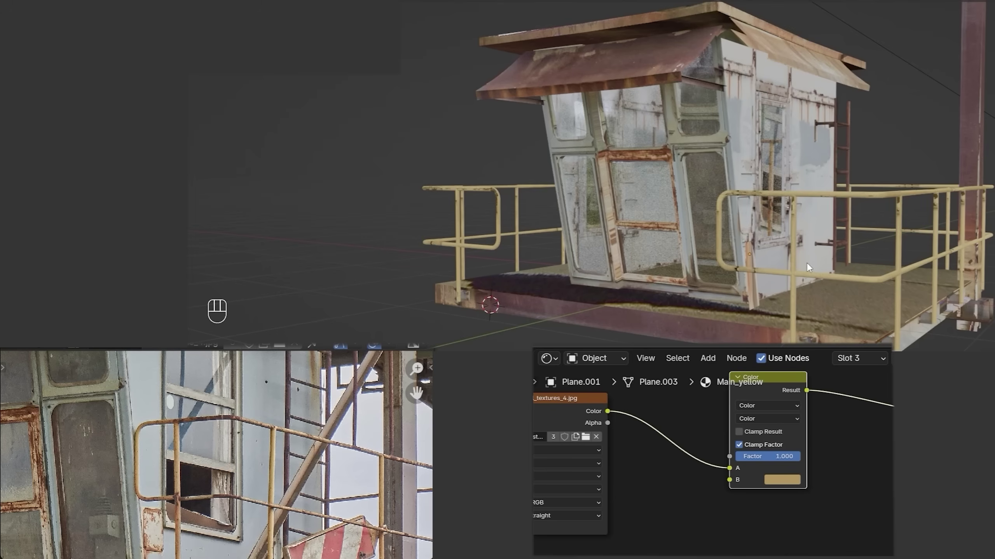
pyautogui.click(777, 481)
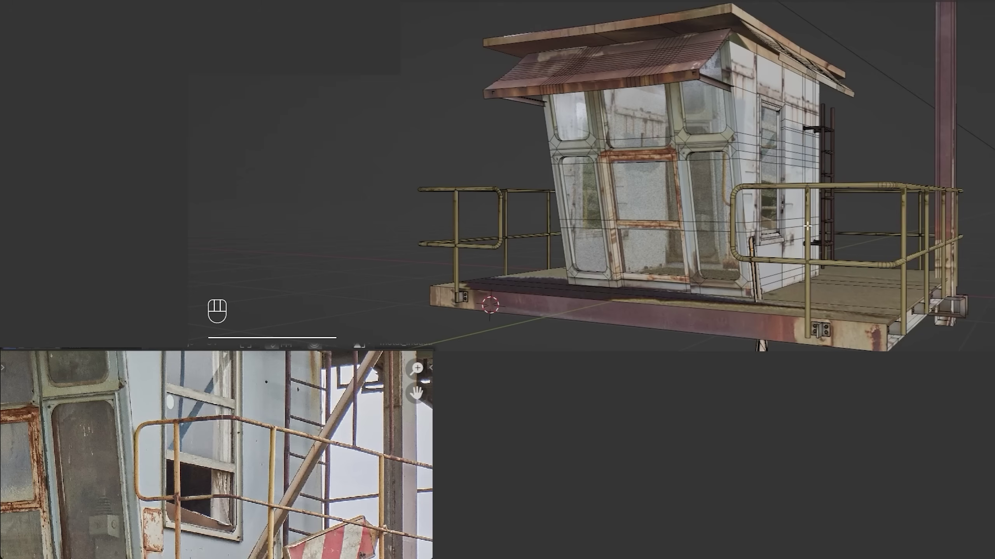
# - Select the linked railing pipe and move its top-right end ring to match the photo
pyautogui.press('l')
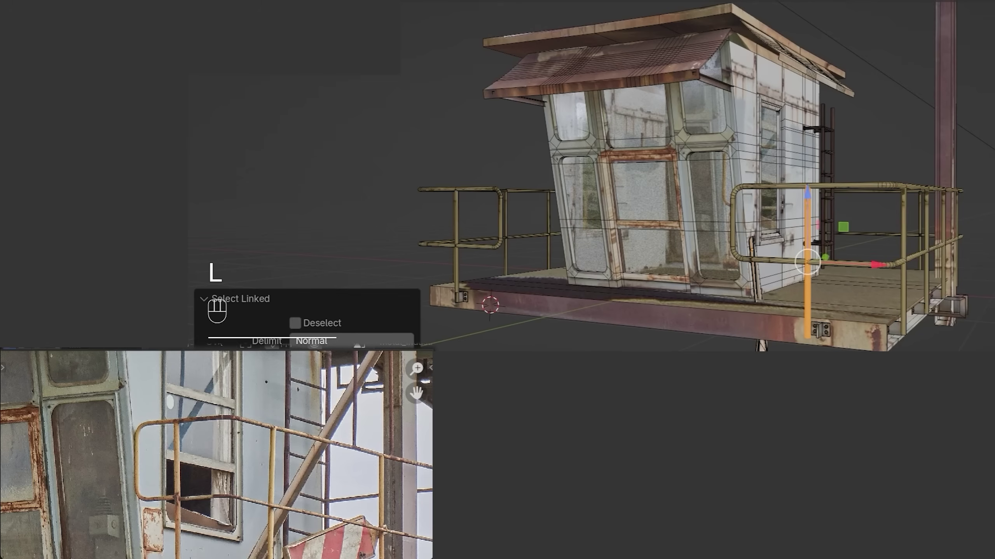
pyautogui.press('g')
pyautogui.press('g')
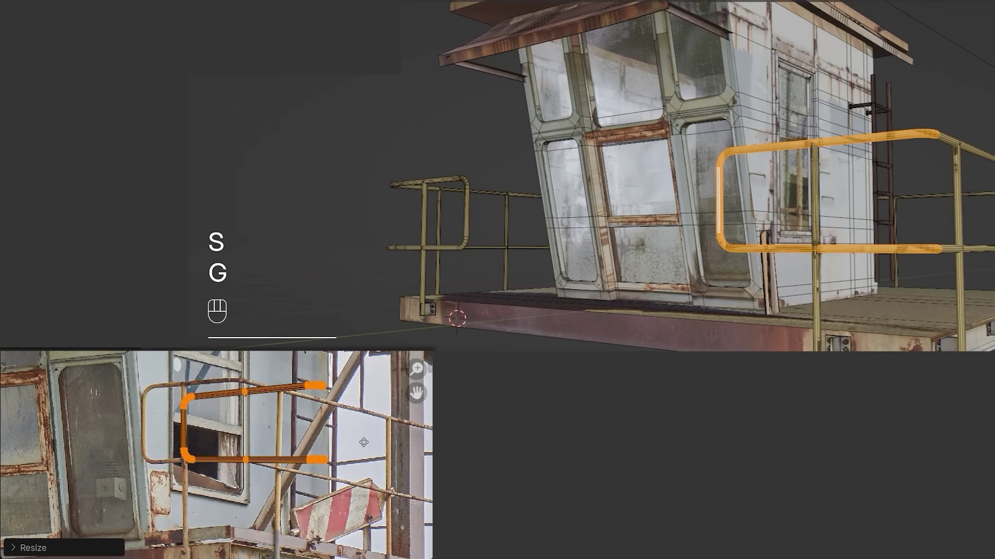
pyautogui.press('g')
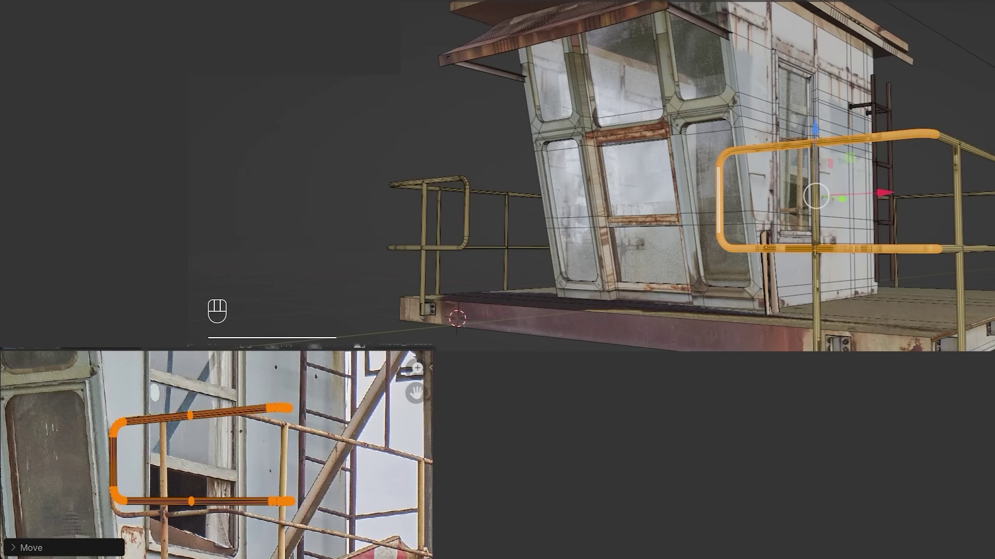
pyautogui.scroll(2, 297, 423)
pyautogui.moveTo(260, 396); pyautogui.dragTo(301, 419)
pyautogui.press('g')
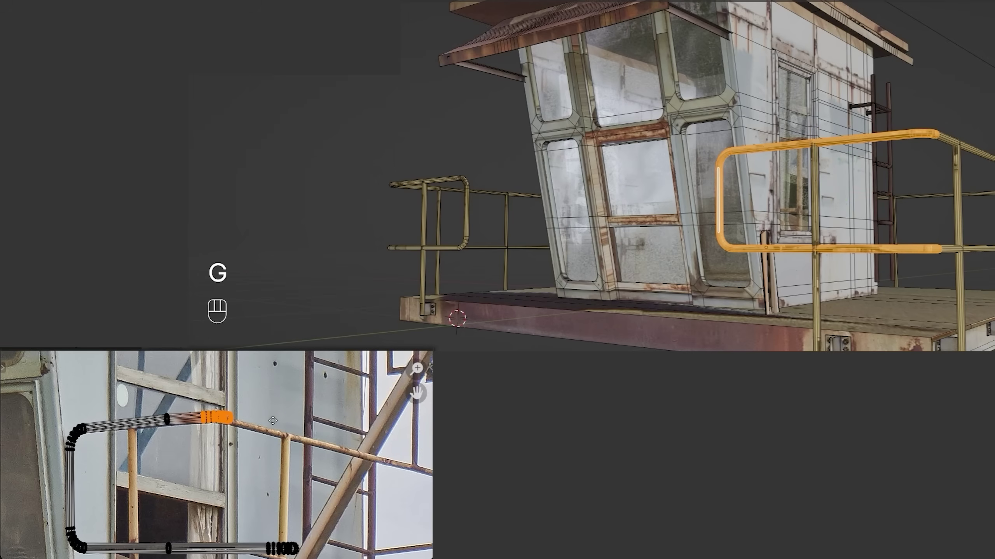
pyautogui.click(273, 421)
# - Move and resize that end ring again to fit the reference
pyautogui.press('g')
pyautogui.scroll(2, 243, 438)
pyautogui.press('s')
pyautogui.click(214, 463)
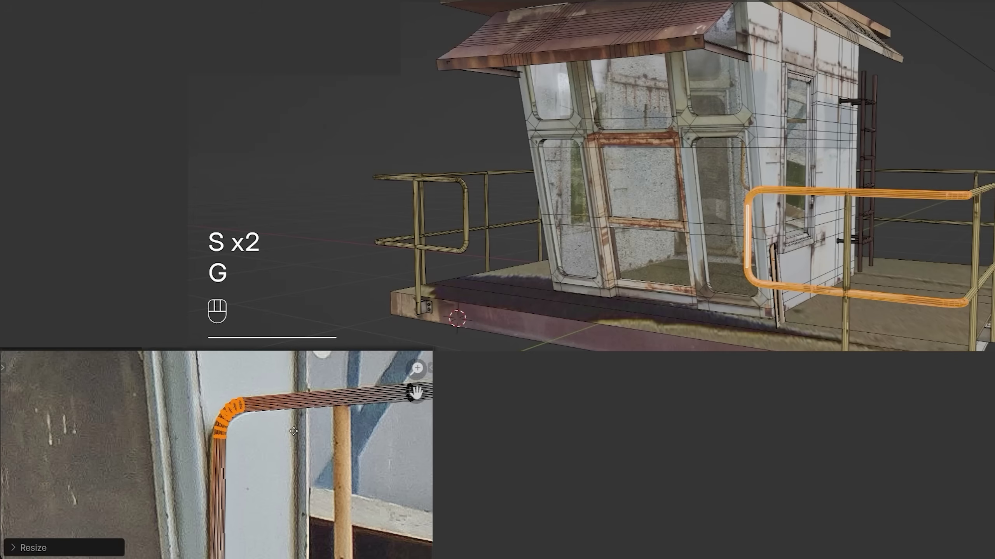
# - Move and resize the right-hand set of pipe rings into line with the photo
pyautogui.press('s')
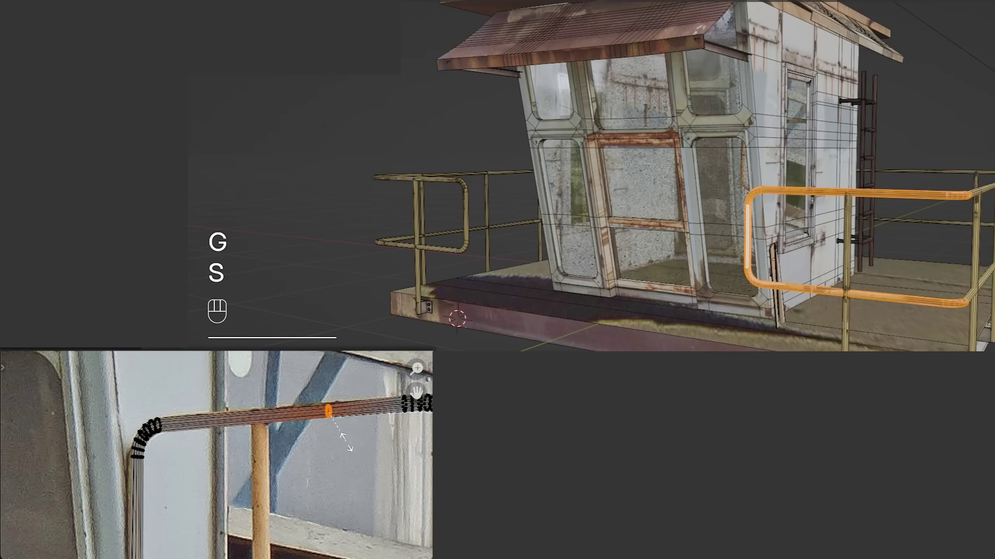
pyautogui.press('g')
pyautogui.click(257, 385)
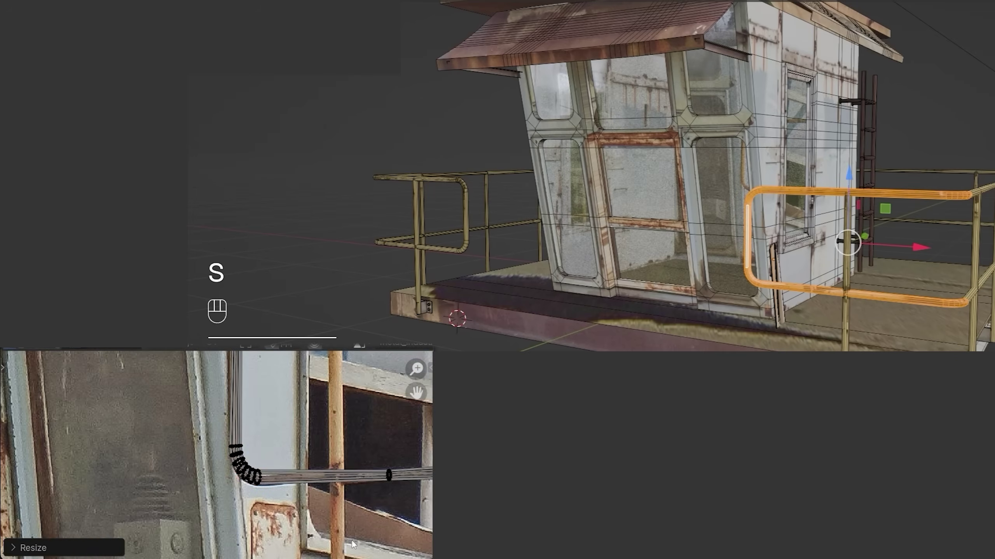
pyautogui.press('s')
pyautogui.press('g')
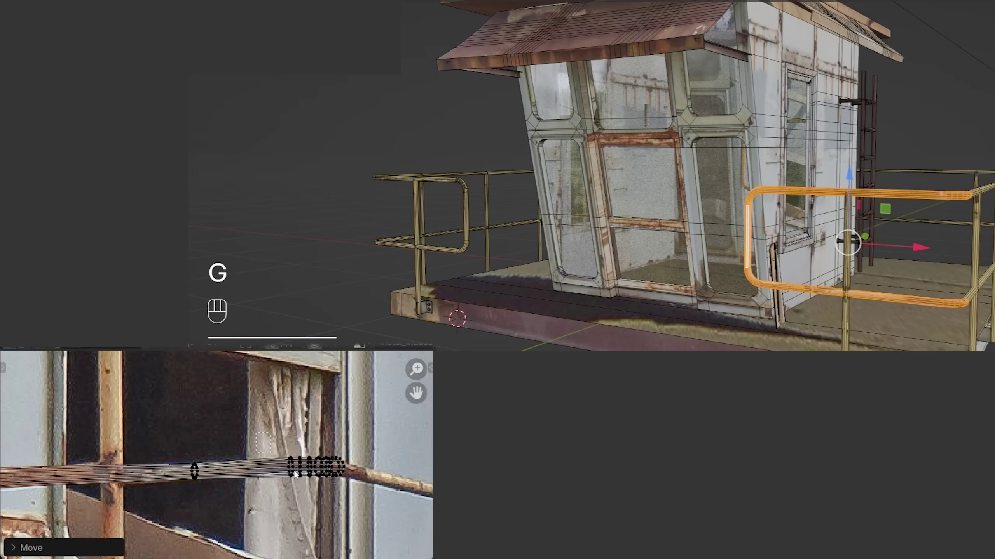
pyautogui.press('s')
pyautogui.click(217, 456)
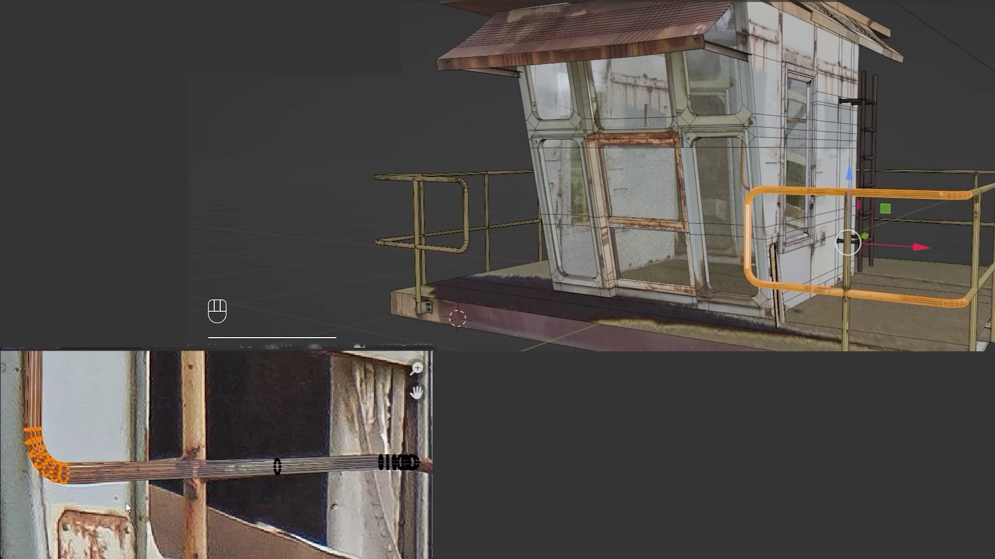
# - Adjust and slightly resize the other post's ring to match the photo
pyautogui.press('s')
pyautogui.press('g')
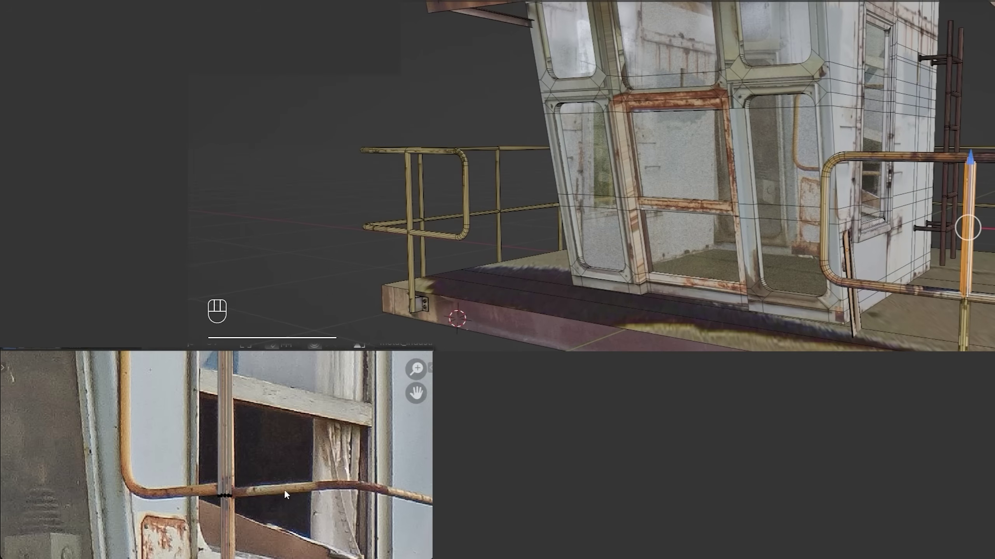
pyautogui.press('s')
pyautogui.click(261, 498)
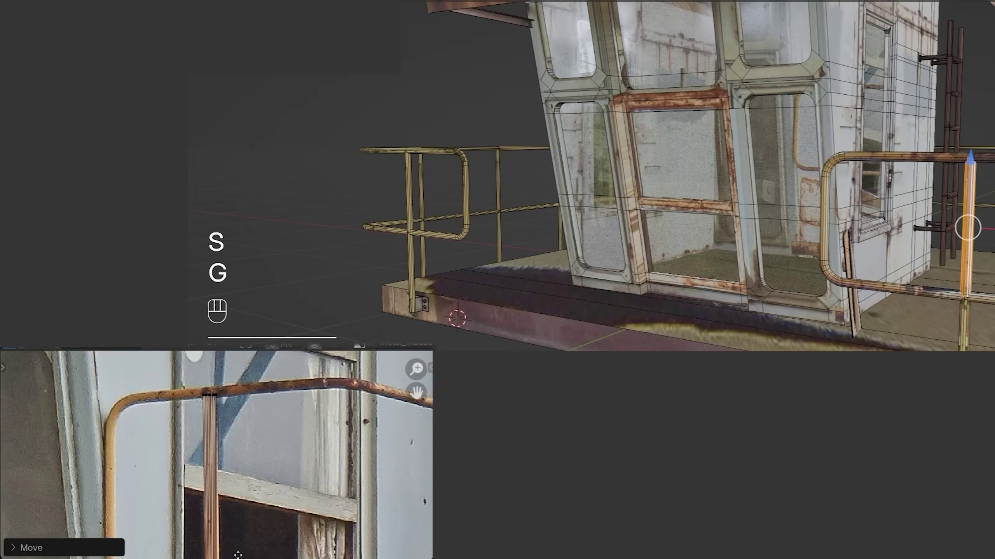
pyautogui.click(258, 445)
# - Move and scale the new handle's rings and the pipe-bend vertices
pyautogui.press('s')
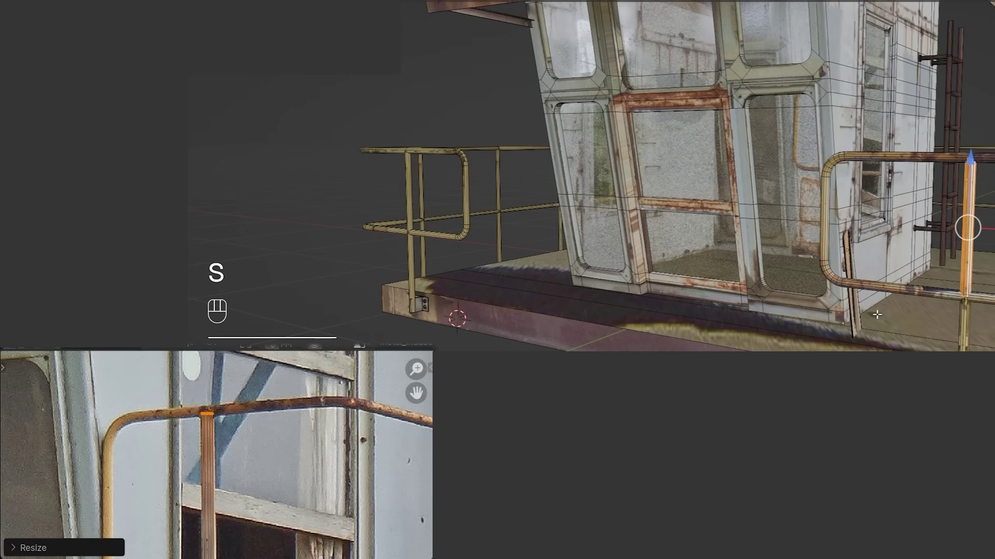
pyautogui.press('g')
pyautogui.press('s')
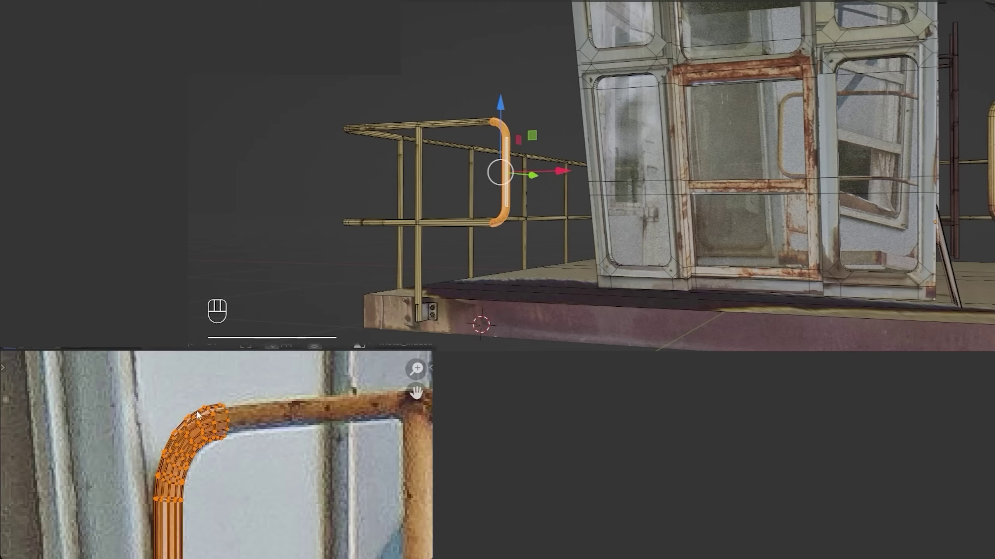
pyautogui.press('s')
pyautogui.click(253, 461)
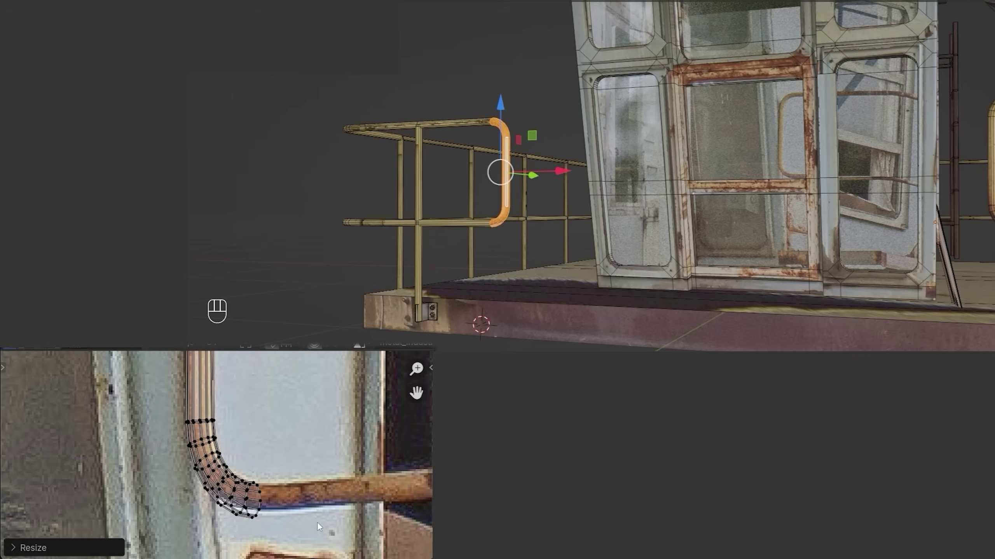
# - Scale the pipe bend's vertices and upper rings with smooth proportional falloff
pyautogui.moveTo(313, 520); pyautogui.dragTo(204, 457)
pyautogui.press('s')
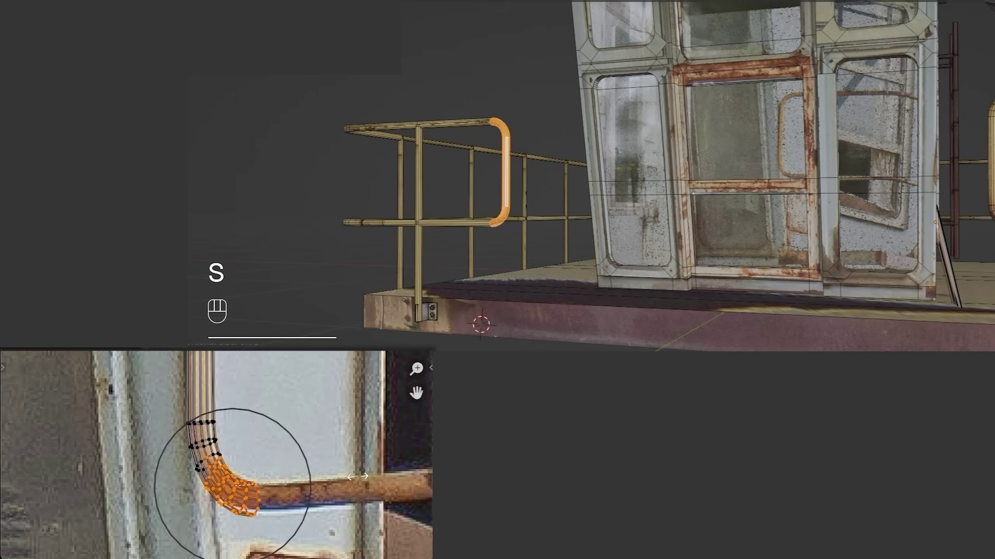
pyautogui.click(339, 480)
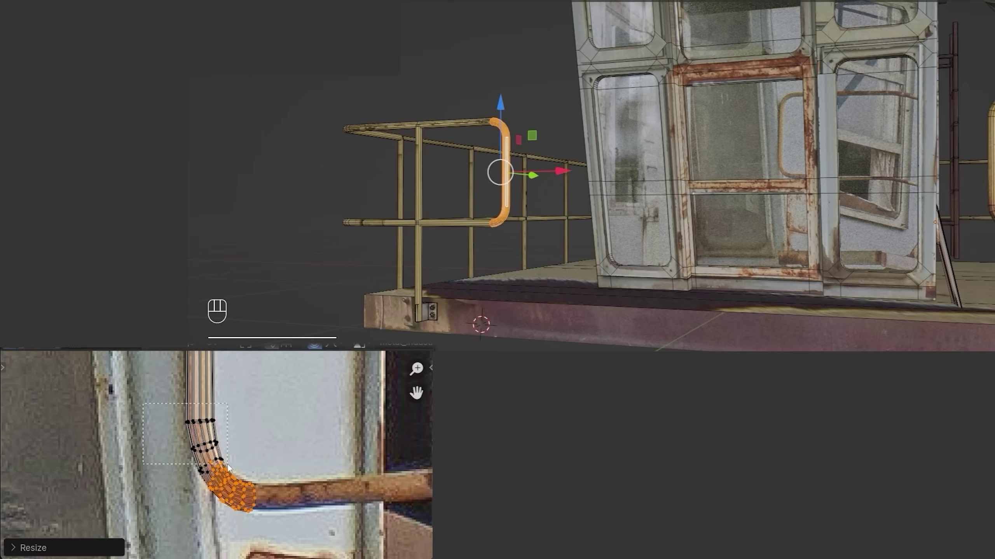
pyautogui.moveTo(231, 451); pyautogui.dragTo(180, 417)
pyautogui.press('s')
pyautogui.click(263, 426)
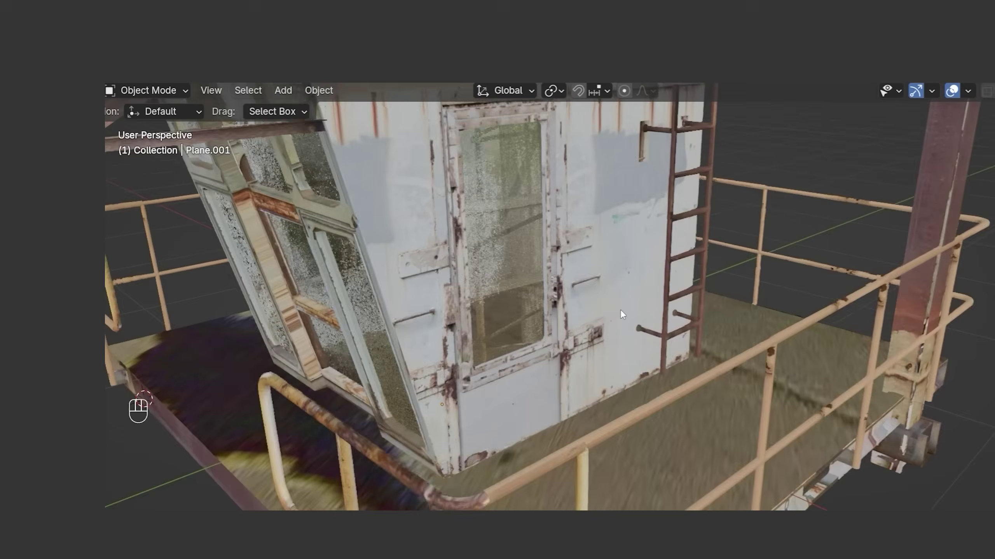
# - Eyedrop a tan railing colour from the scene, then shift it warmer and more saturated (hue 0.105, saturation 0.872)
pyautogui.moveTo(620, 309)
pyautogui.mouseDown(button='middle')
pyautogui.moveTo(639, 299)
pyautogui.moveTo(628, 295)
pyautogui.mouseUp(button='middle')
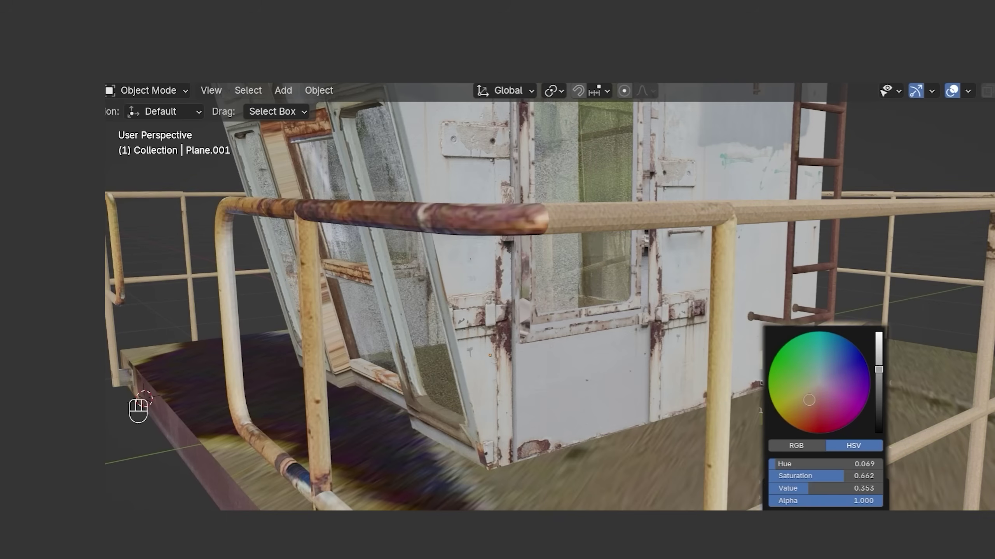
pyautogui.click(784, 336)
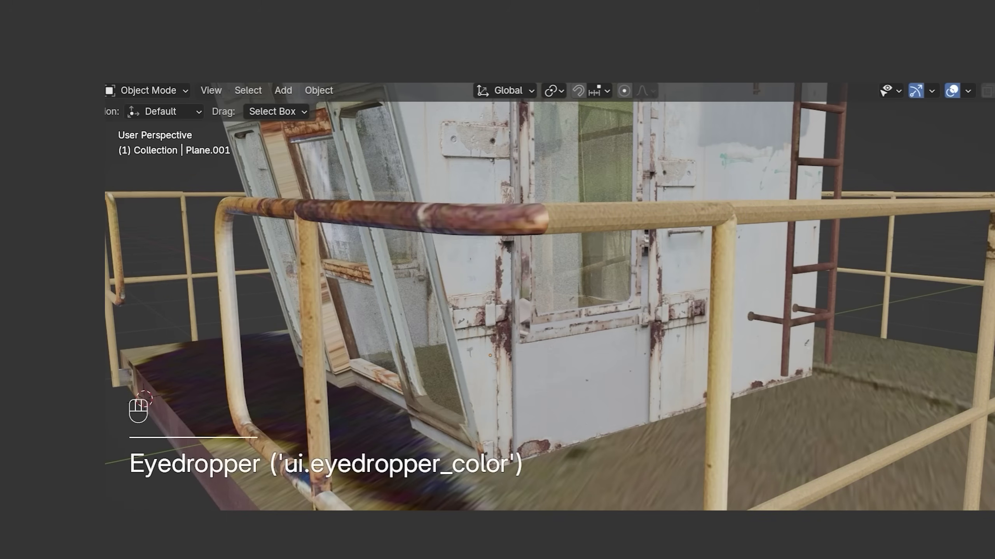
pyautogui.moveTo(804, 399); pyautogui.dragTo(803, 404)
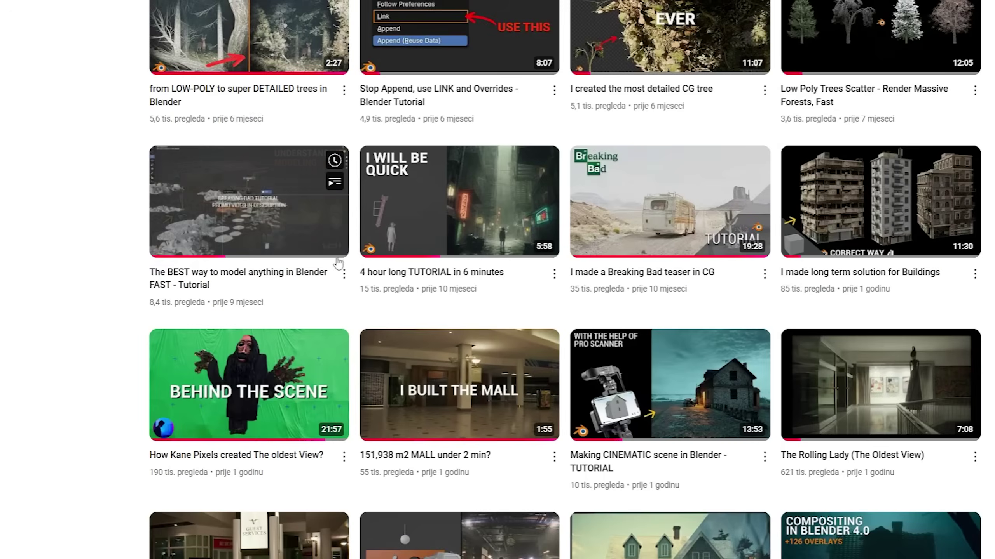
# - Open Save to playlist for 'The BEST way to model anything in Blender FAST - Tutorial' and scroll the playlists
pyautogui.click(346, 277)
pyautogui.click(393, 375)
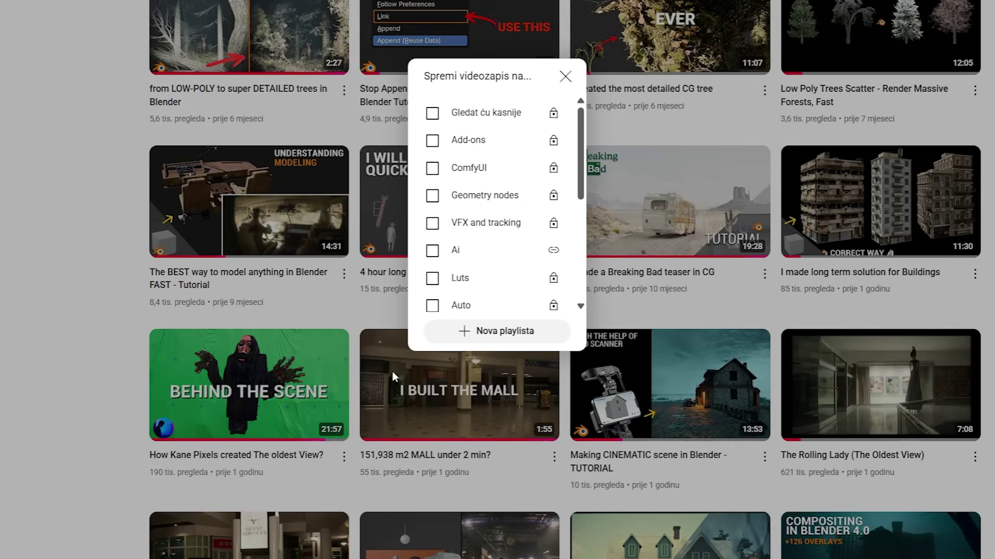
pyautogui.scroll(-3, 467, 216)
pyautogui.scroll(-2, 468, 215)
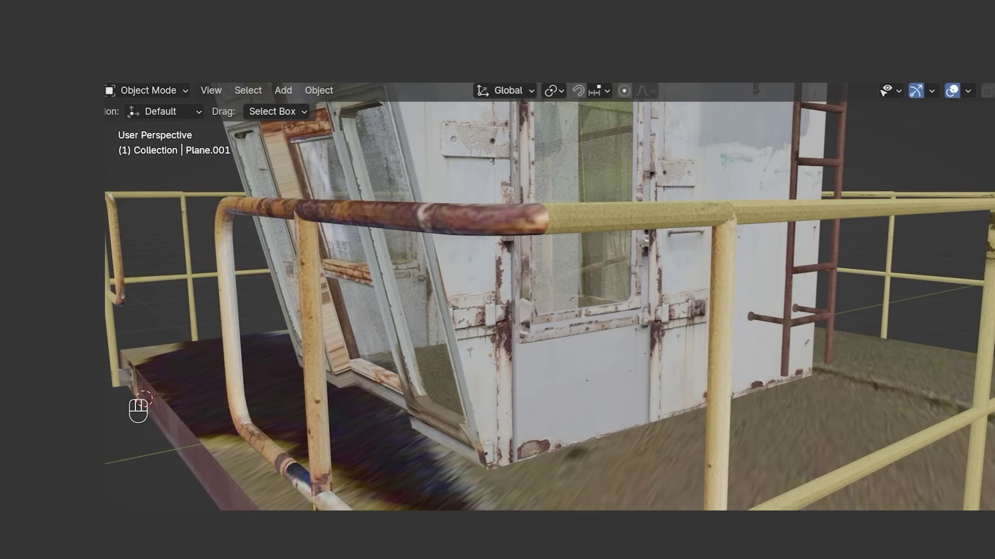
pyautogui.click(759, 221)
pyautogui.moveTo(762, 210); pyautogui.dragTo(749, 232, button='middle')
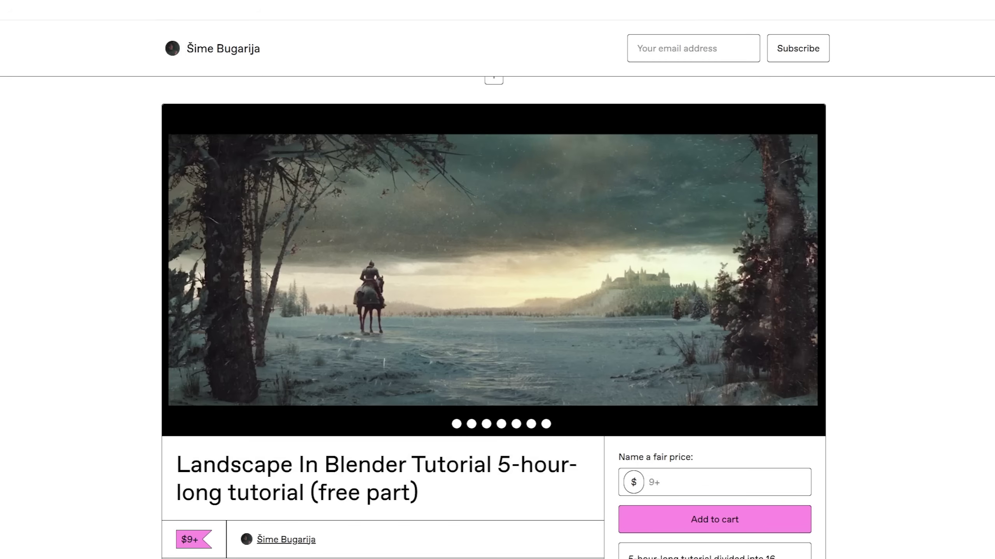
# - Scroll the Landscape In Blender Tutorial page past the description and video to the chapter grid
pyautogui.scroll(-10, 428, 261)
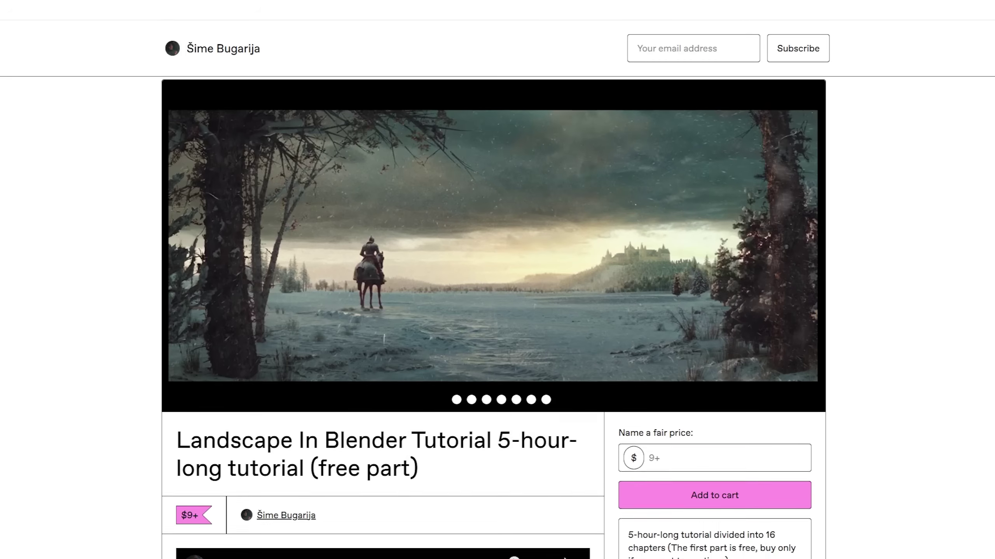
pyautogui.scroll(-12, 428, 261)
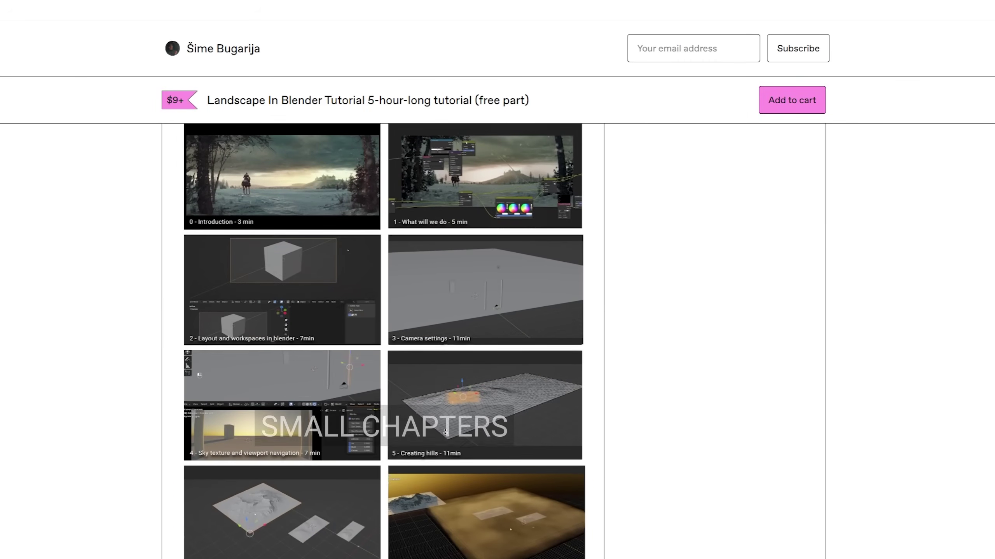
pyautogui.scroll(-7, 447, 447)
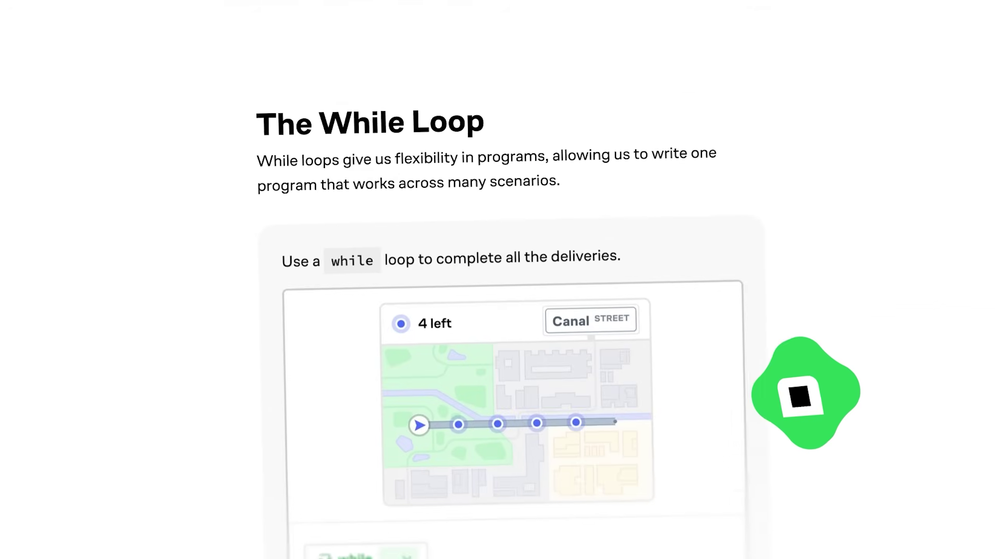
# - Work the while-loop puzzles, setting the price limits to 250 and 550, and run the language model code
pyautogui.click(357, 418)
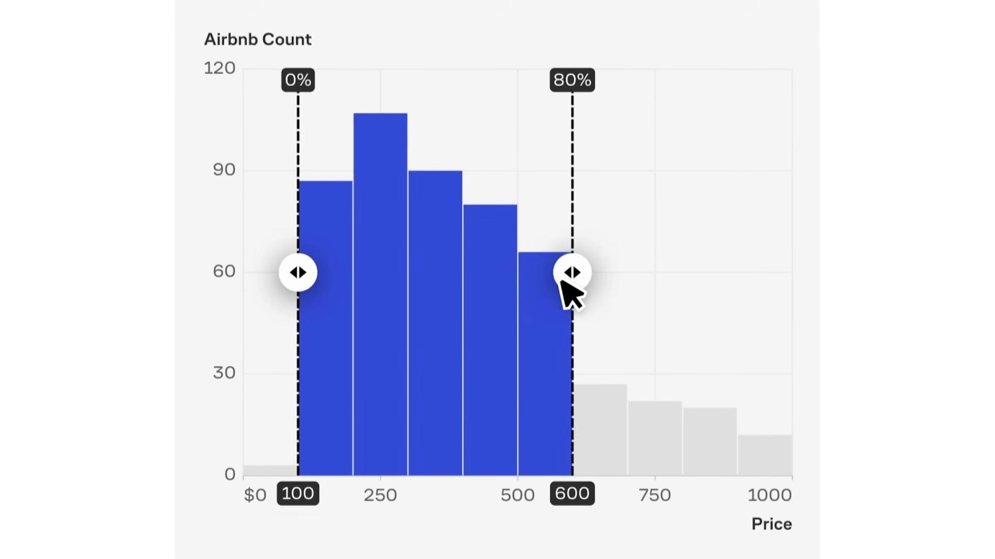
pyautogui.moveTo(573, 274); pyautogui.dragTo(545, 274)
pyautogui.moveTo(297, 273); pyautogui.dragTo(382, 282)
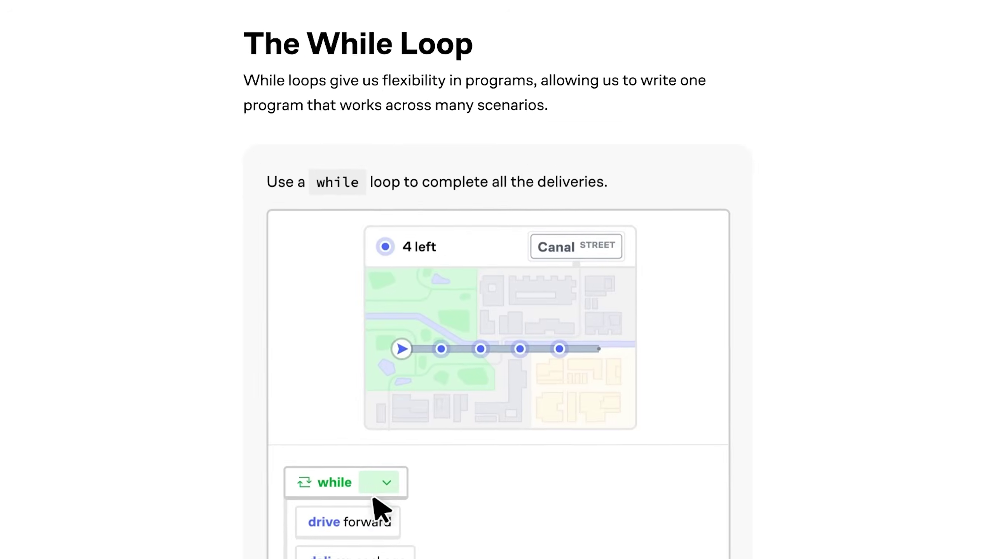
pyautogui.click(386, 482)
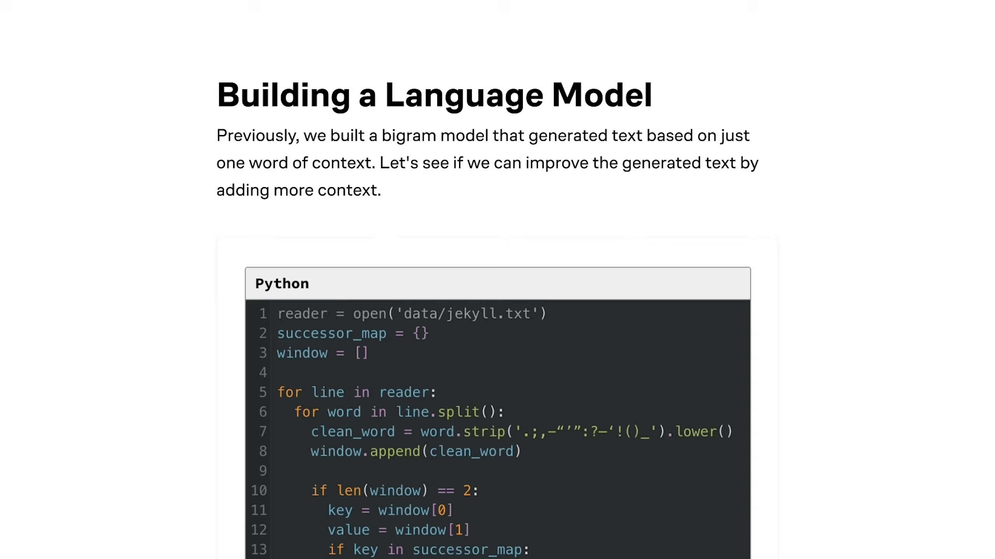
pyautogui.scroll(-10, 382, 440)
pyautogui.click(336, 350)
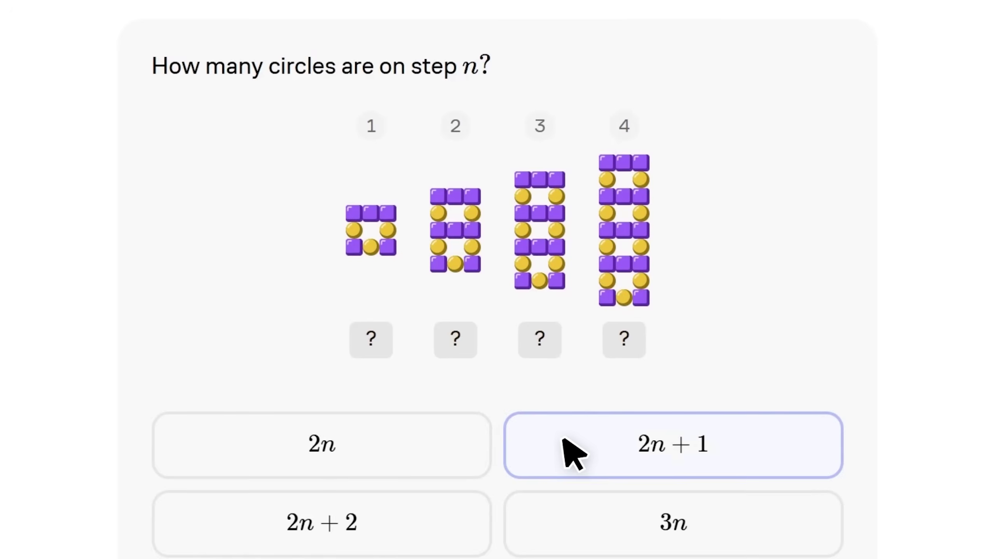
# - Answer 2n+1 and mark the point near the origin and the bottom-right minimum
pyautogui.click(563, 438)
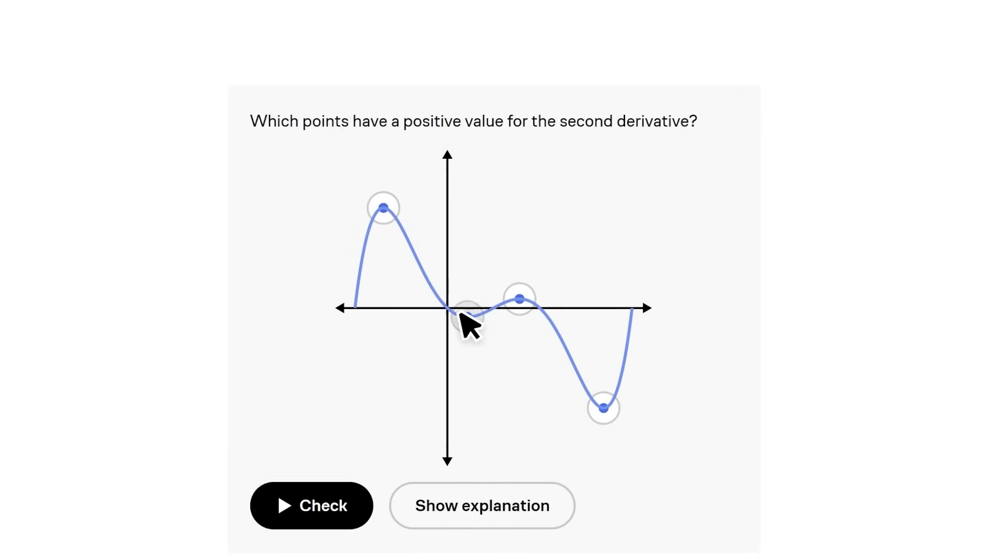
pyautogui.click(464, 312)
pyautogui.click(356, 472)
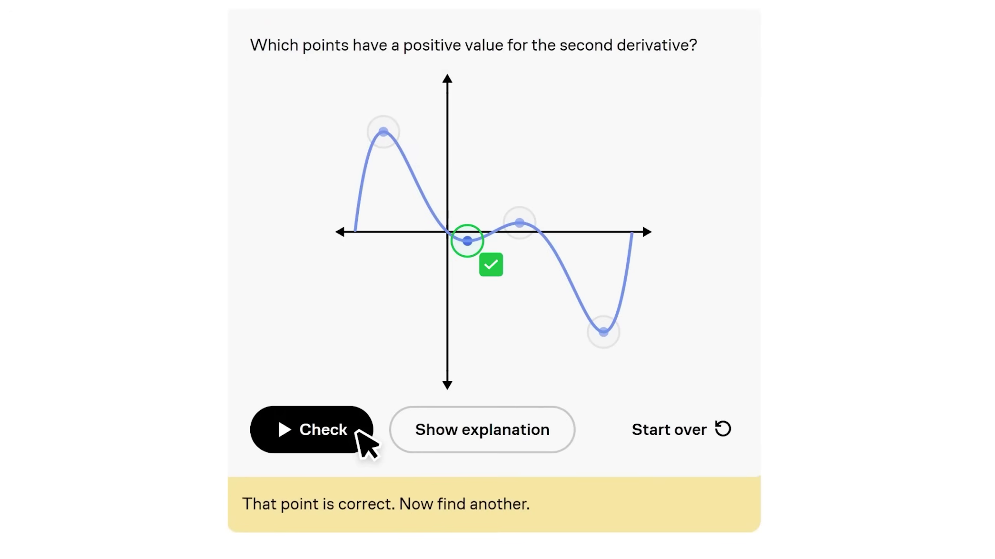
pyautogui.click(599, 332)
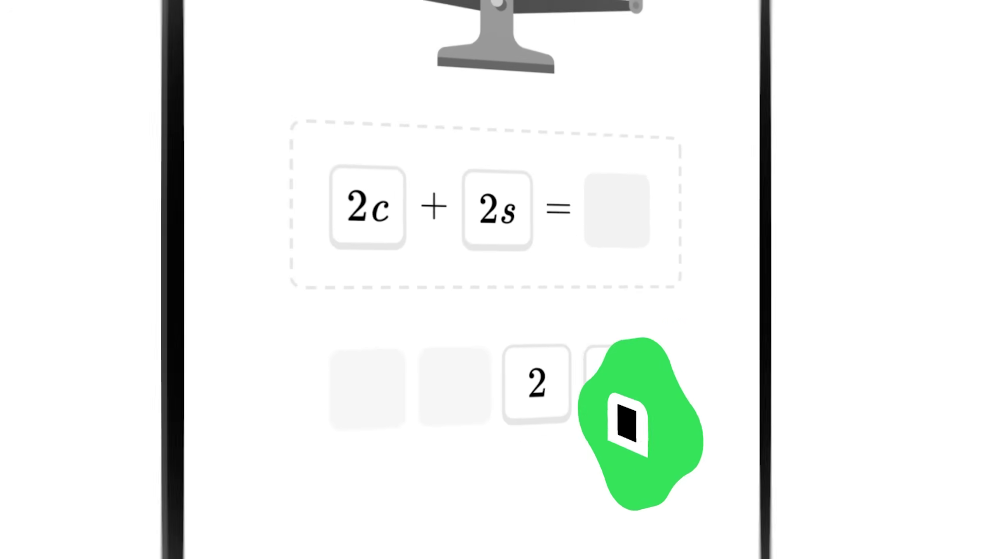
# - Complete the 2c + 2s equation, pick 'is_sunny = not is_sunny', and answer 68
pyautogui.click(615, 386)
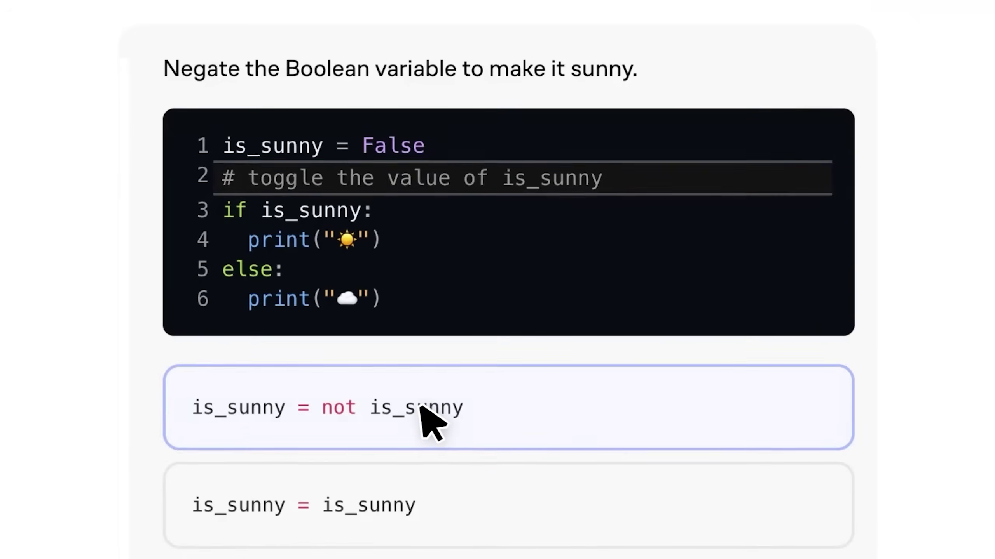
pyautogui.click(431, 412)
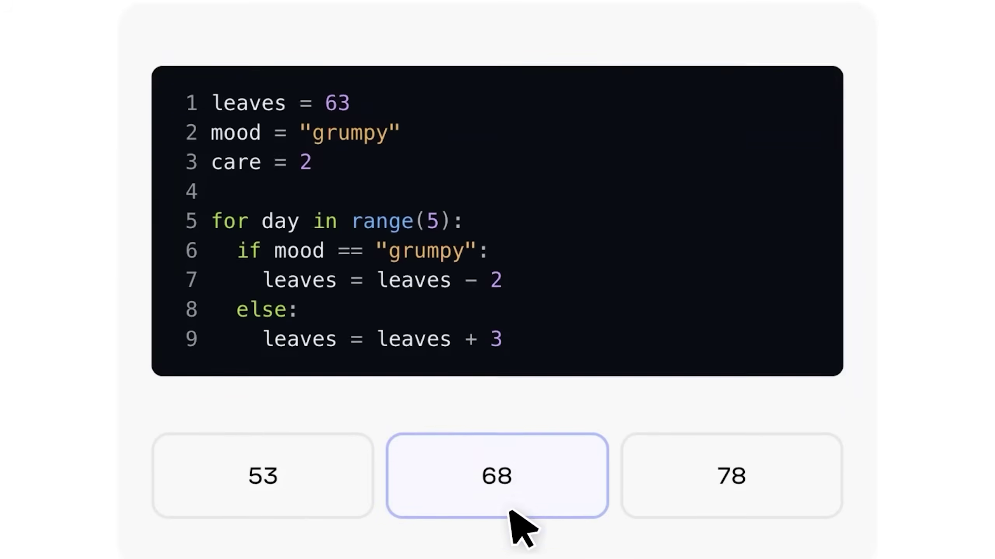
pyautogui.click(506, 484)
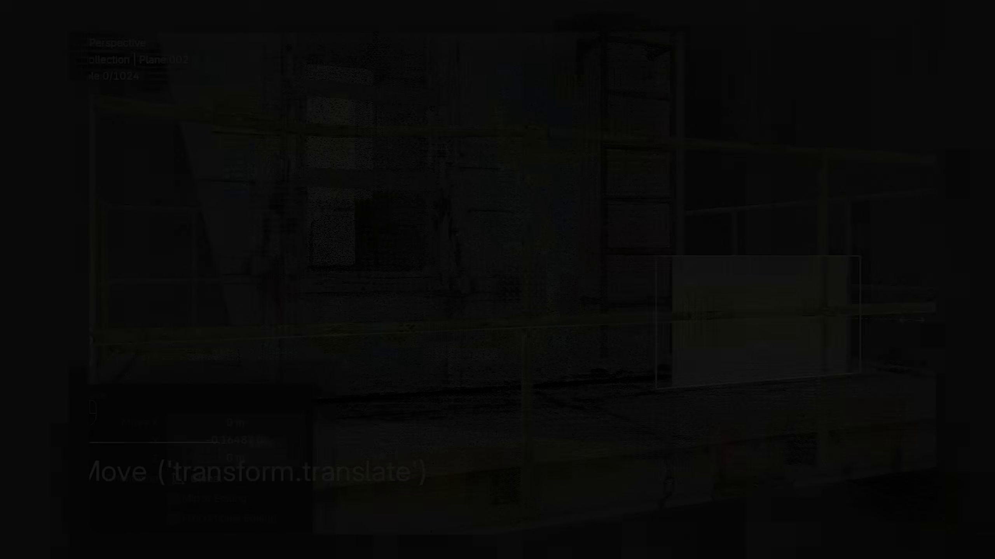
# - Move and flatten the plane, bevel its pointed tip, and inset the panel's face
pyautogui.press('g')
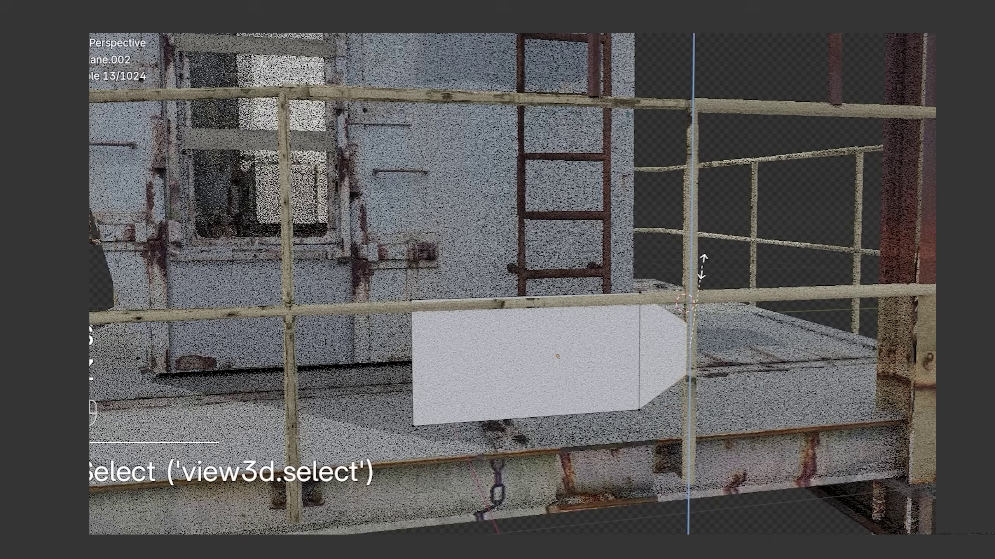
pyautogui.click(703, 267)
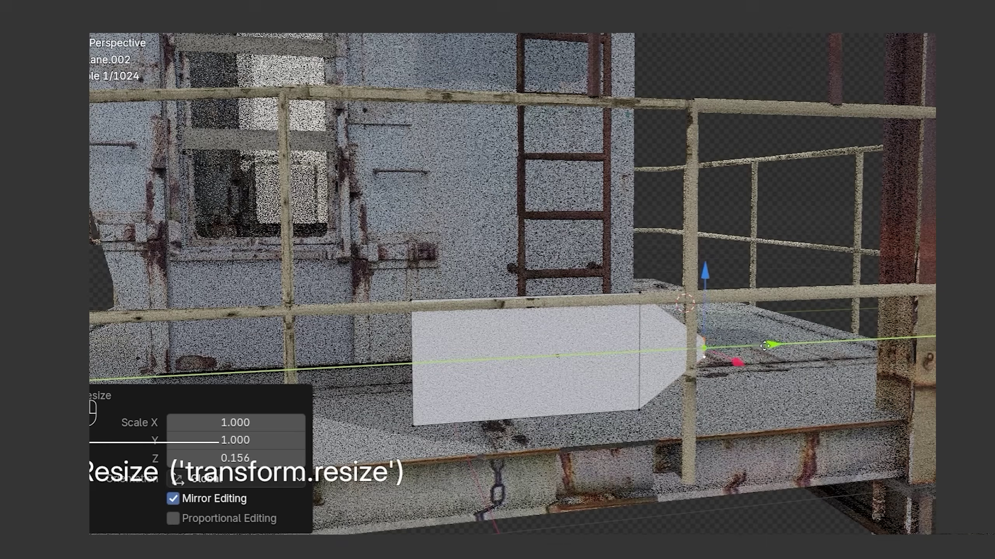
pyautogui.hotkey('ctrl', 'b')
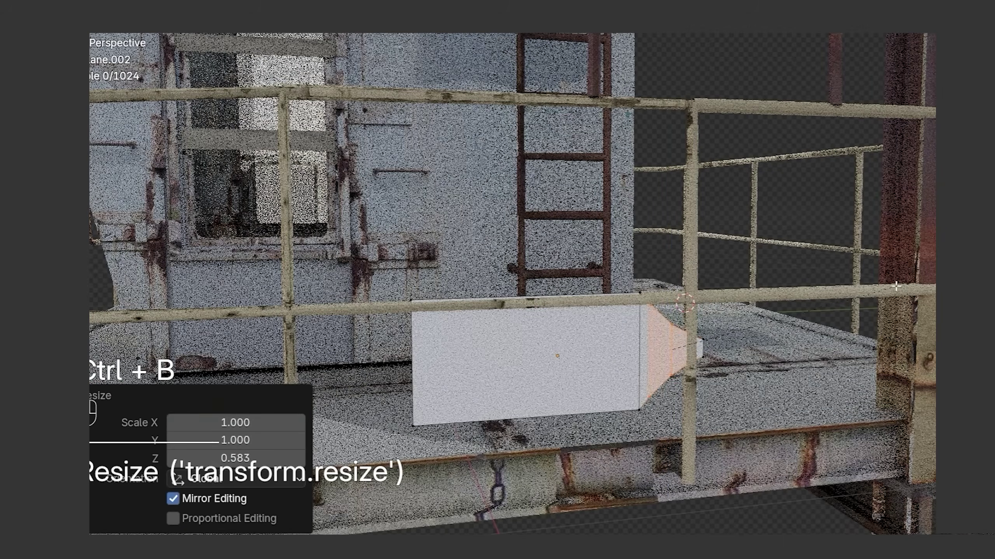
pyautogui.press('a')
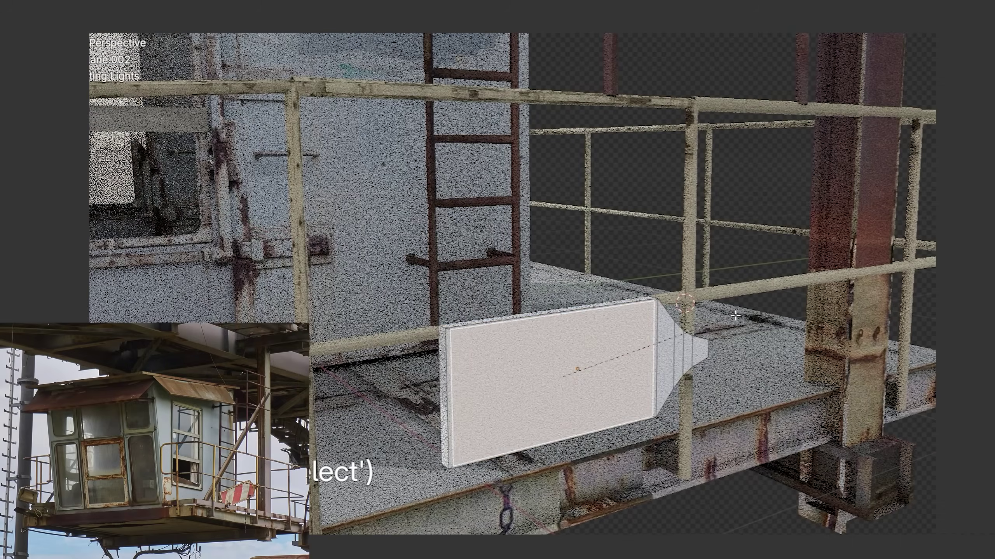
pyautogui.press('i')
pyautogui.click(667, 415)
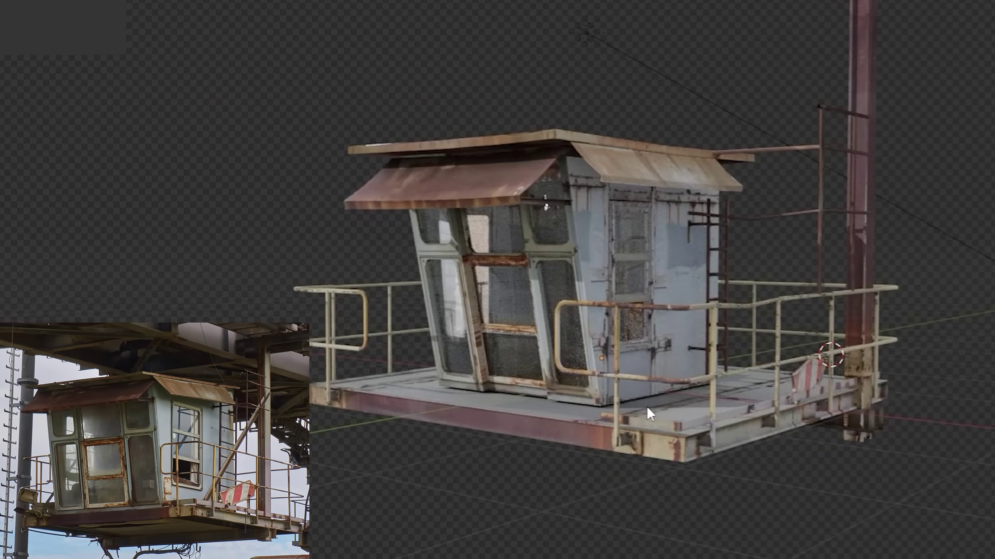
pyautogui.scroll(2, 650, 413)
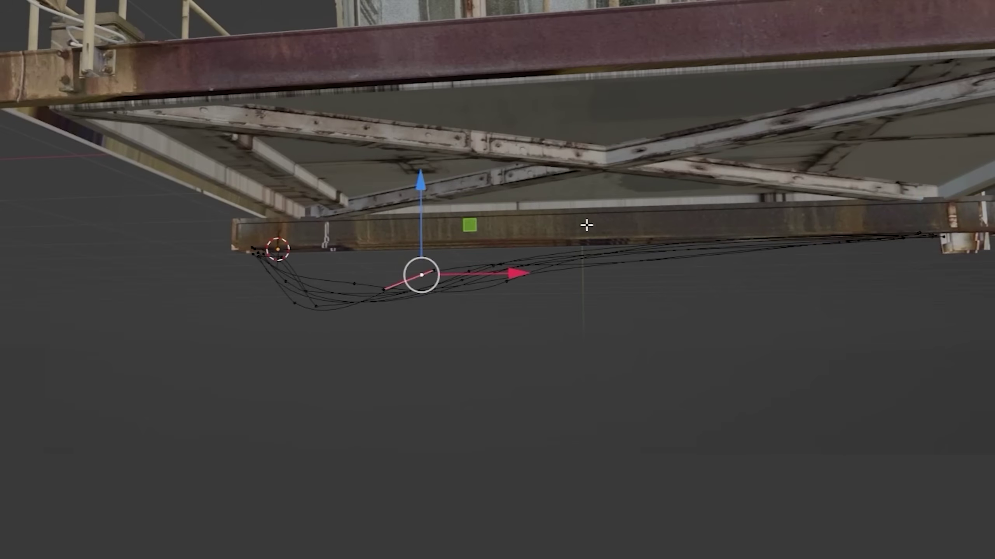
# - Select the cable points near the left end, then exit Edit Mode and deselect the cables
pyautogui.moveTo(345, 313); pyautogui.dragTo(301, 269)
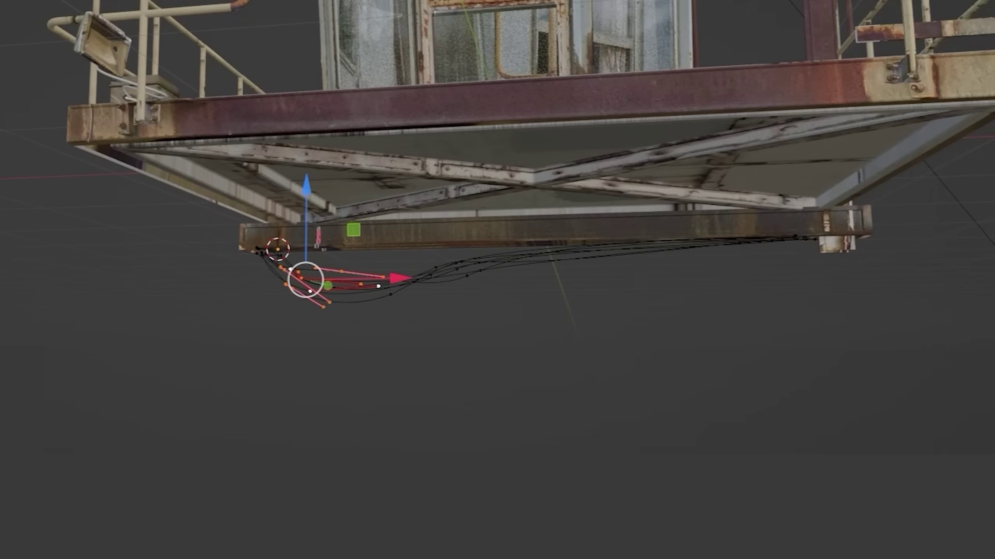
pyautogui.press('Tab')
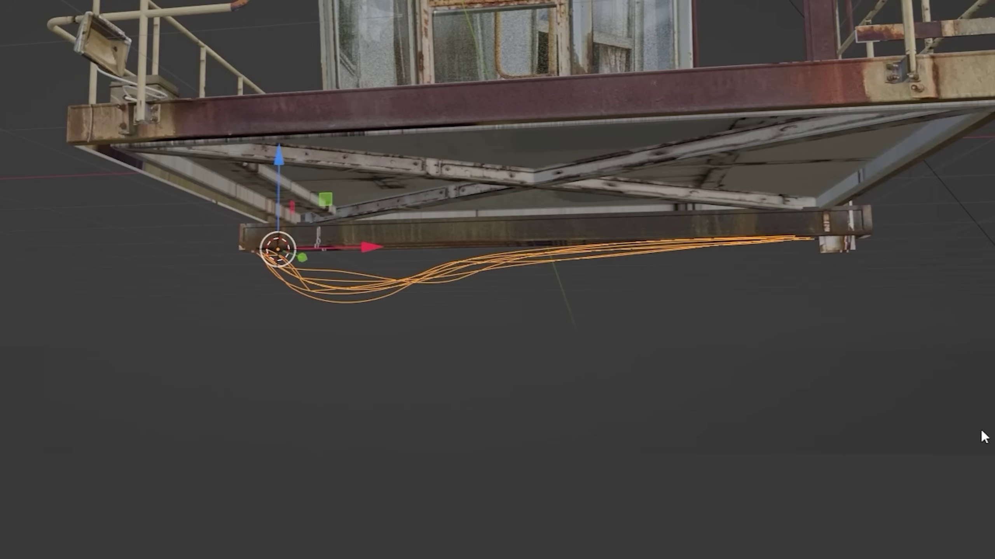
pyautogui.hotkey('alt', 'a')
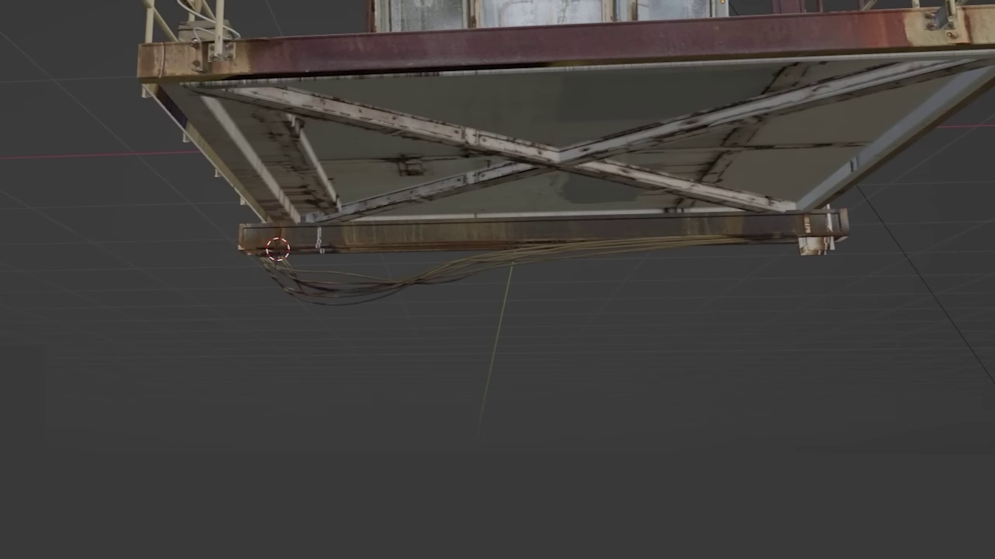
pyautogui.scroll(5, 487, 333)
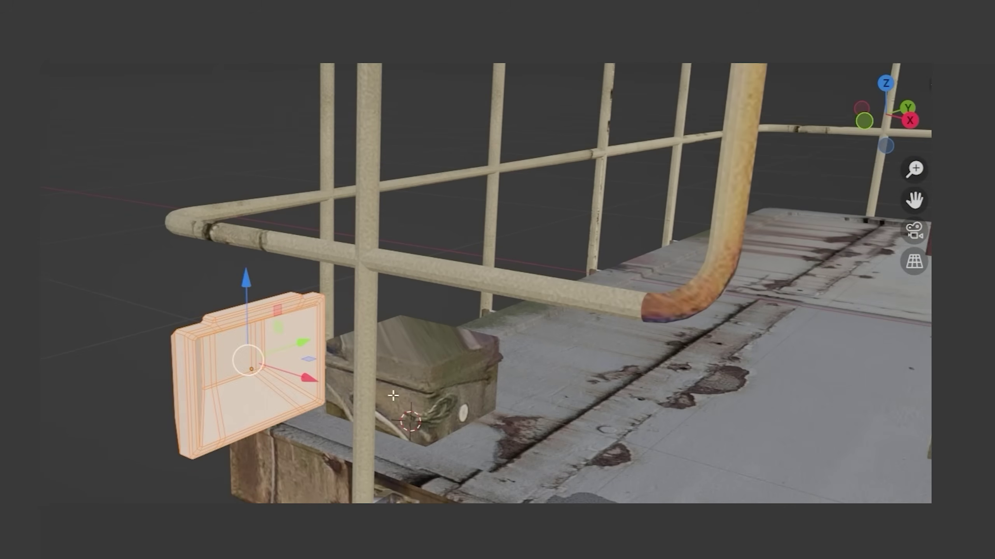
# - Rotate the framed panel around the Z axis and switch into Edit Mode
pyautogui.press('r')
pyautogui.press('z')
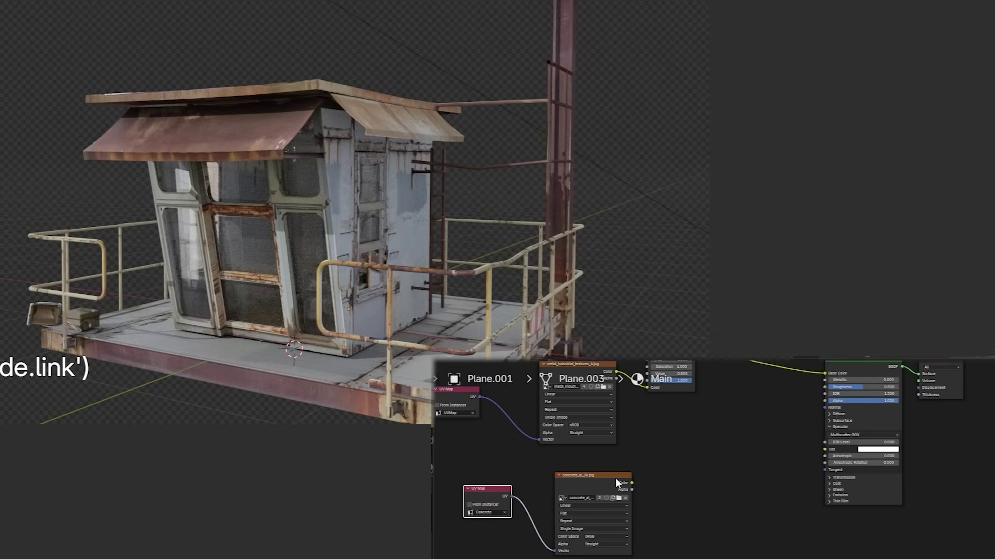
pyautogui.press('Tab')
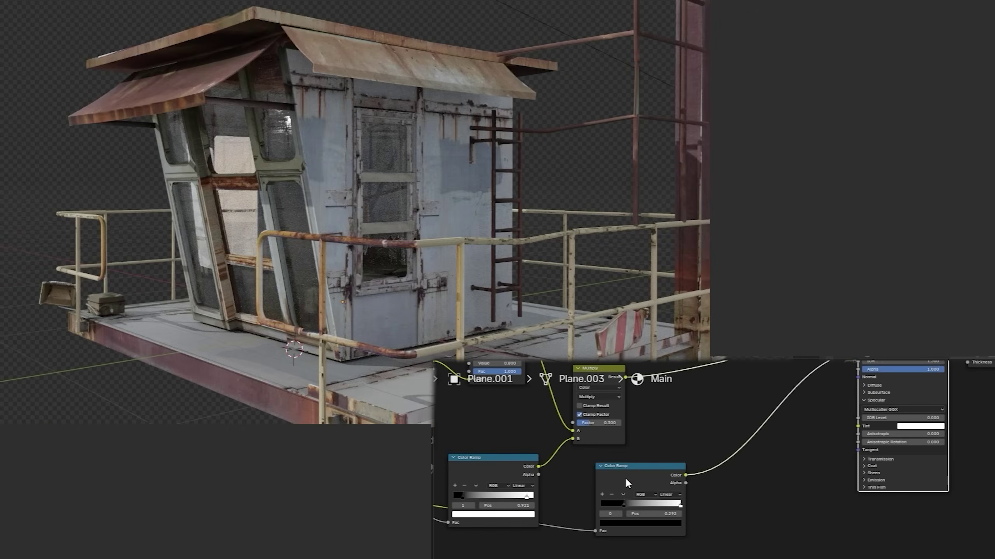
# - Preview the Color Ramp, push its black stop right, and lower the DUST amount to about 0.412
pyautogui.keyDown('ctrl'); pyautogui.keyDown('shift'); pyautogui.click(625, 483); pyautogui.keyUp('shift'); pyautogui.keyUp('ctrl')
pyautogui.moveTo(623, 505); pyautogui.dragTo(676, 507)
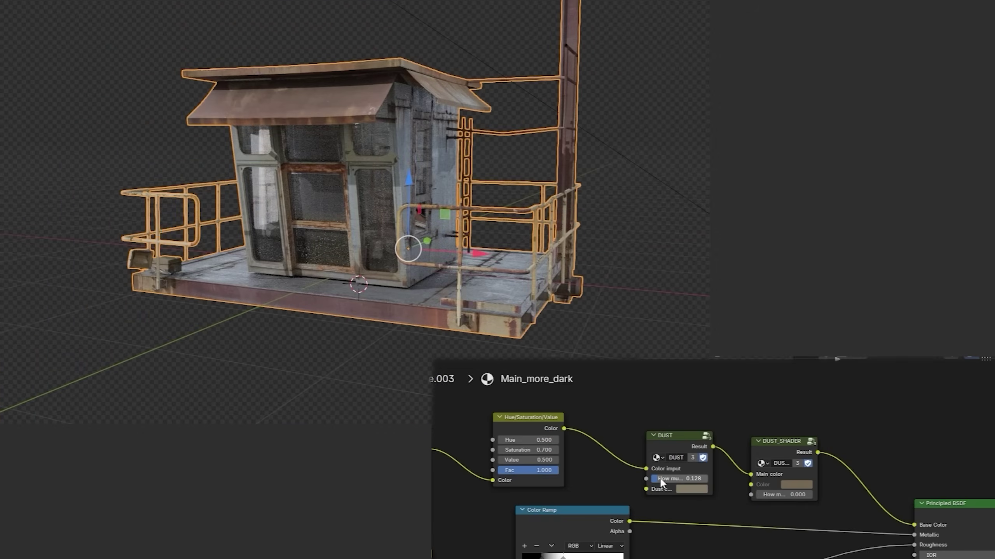
pyautogui.moveTo(689, 479)
pyautogui.mouseDown()
pyautogui.moveTo(662, 478)
pyautogui.moveTo(675, 477)
pyautogui.mouseUp()
pyautogui.moveTo(781, 495); pyautogui.dragTo(789, 495)
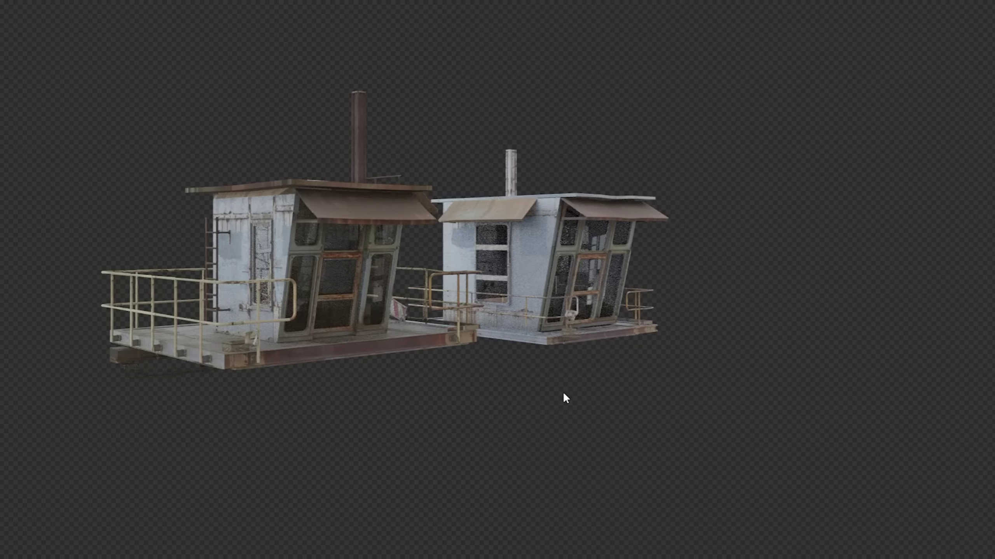
# - Switch the viewport to Solid shading while orbiting around the two cabins
pyautogui.moveTo(563, 392); pyautogui.dragTo(541, 304)
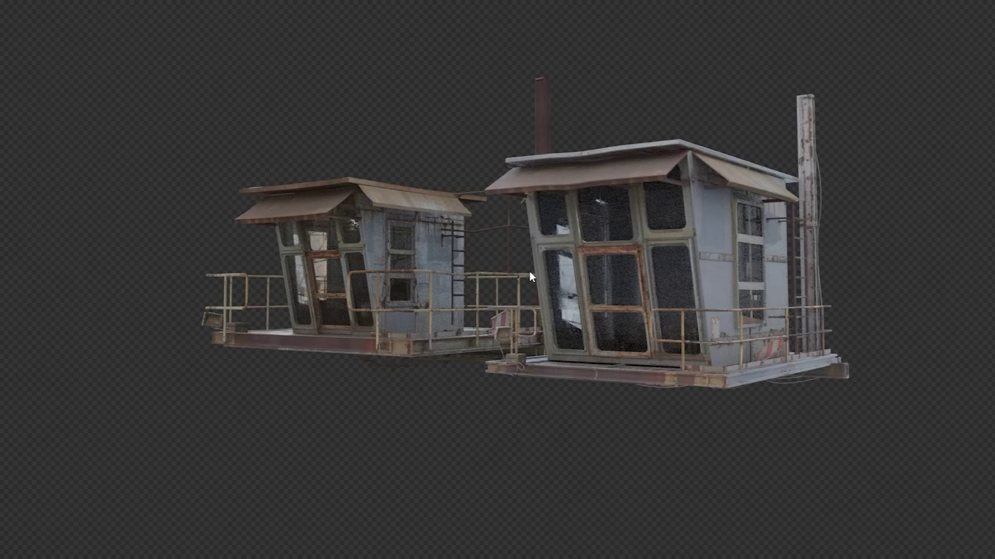
pyautogui.press('z')
pyautogui.click(609, 270)
pyautogui.moveTo(624, 384); pyautogui.dragTo(574, 422, button='middle')
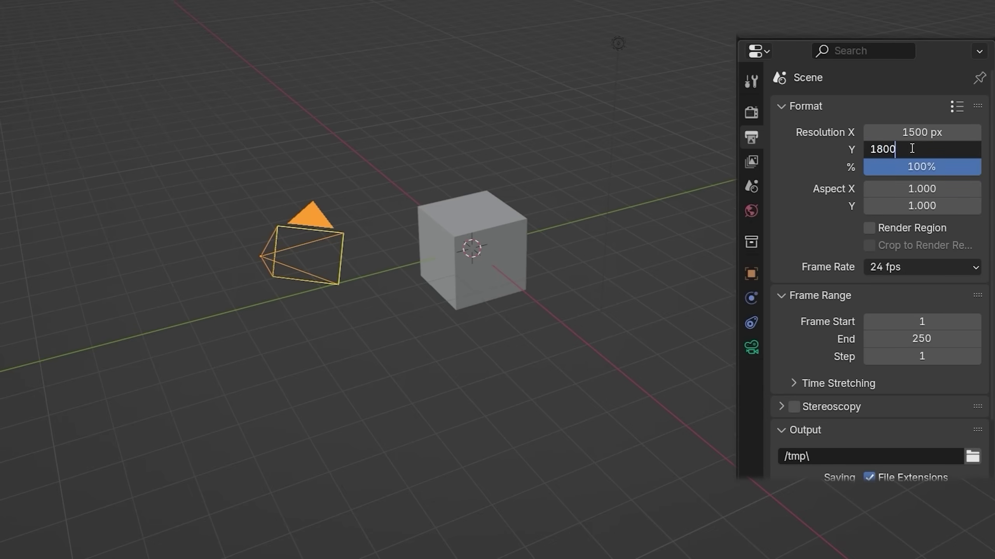
# - Set the render height to 1800, zero the camera's Y and Z rotation, and view through the camera
pyautogui.press('Return')
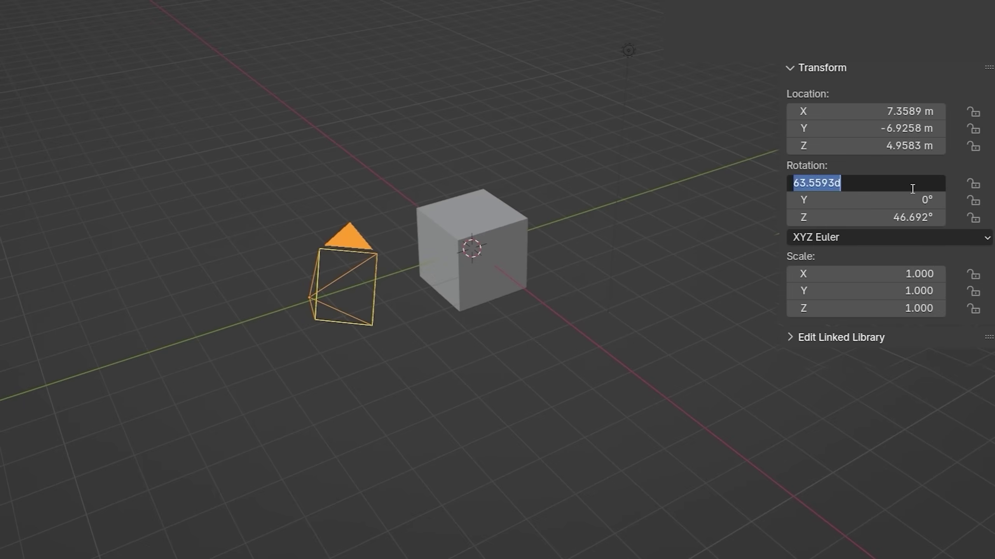
pyautogui.press('Return')
pyautogui.press('KP_7')
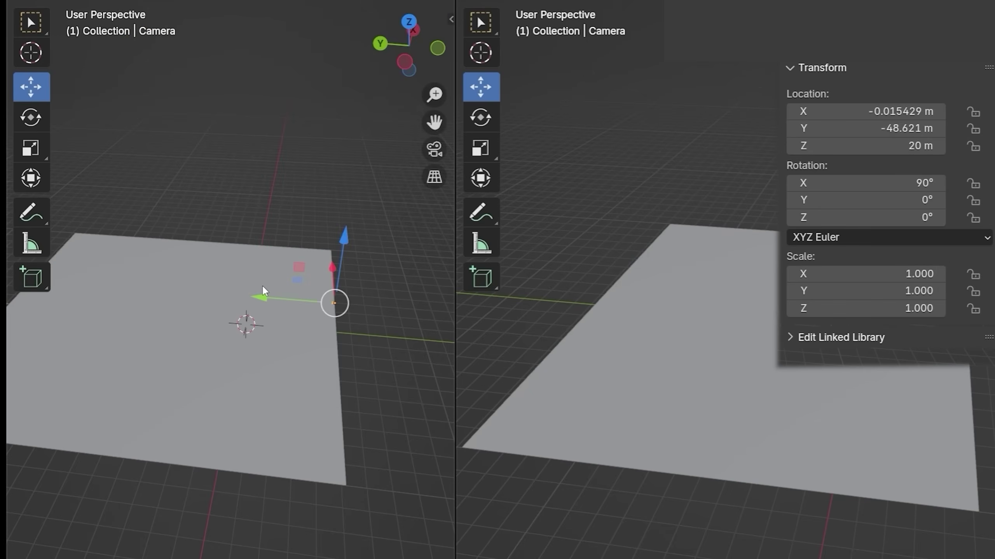
pyautogui.press('KP_0')
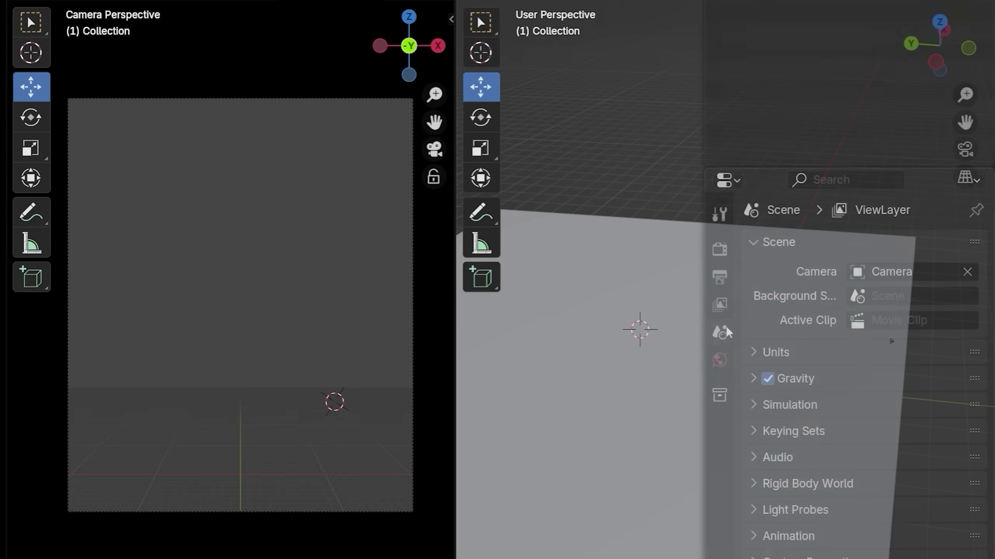
# - Darken the world background colour to near black (#0B0D0F) and add the City_1 asset
pyautogui.click(719, 359)
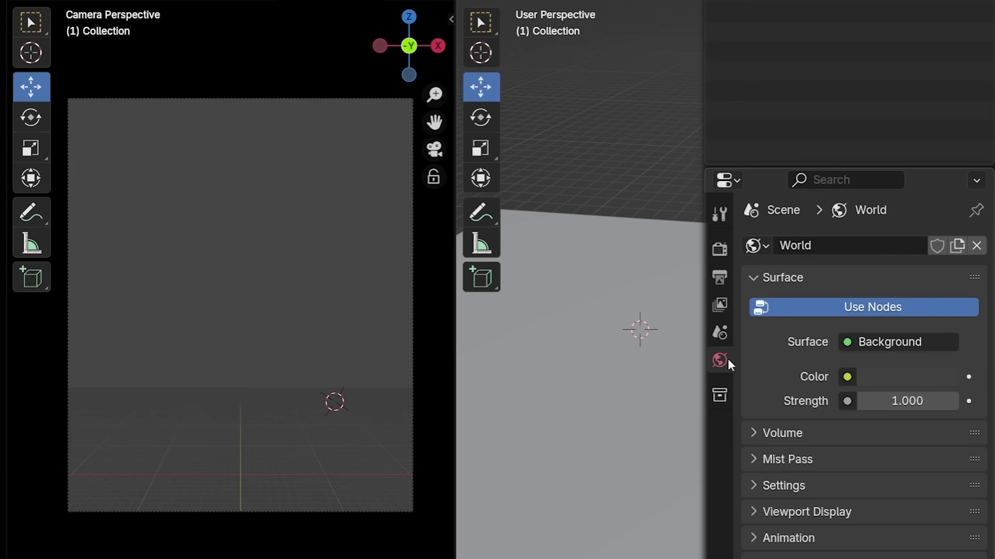
pyautogui.click(892, 376)
pyautogui.moveTo(857, 298); pyautogui.dragTo(818, 298)
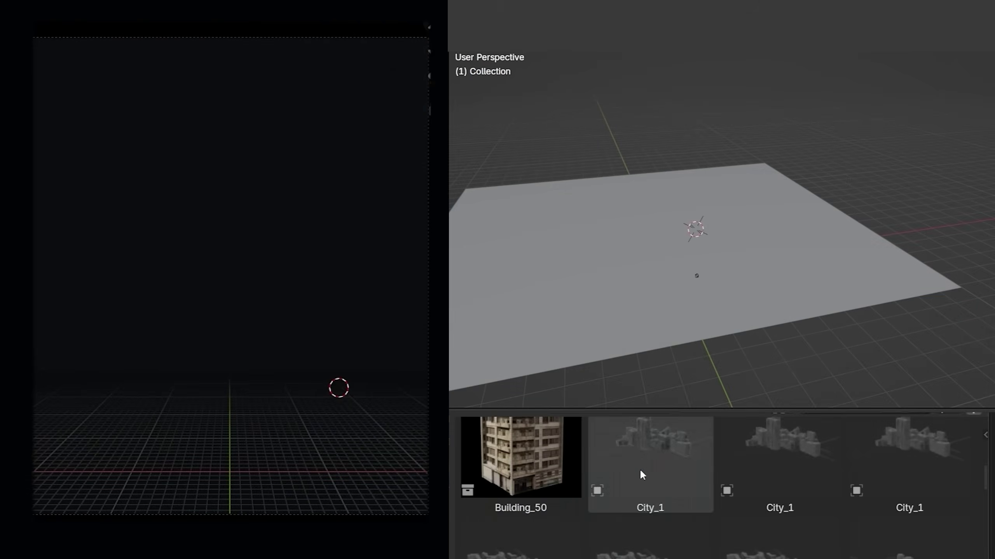
pyautogui.moveTo(642, 473); pyautogui.dragTo(629, 212)
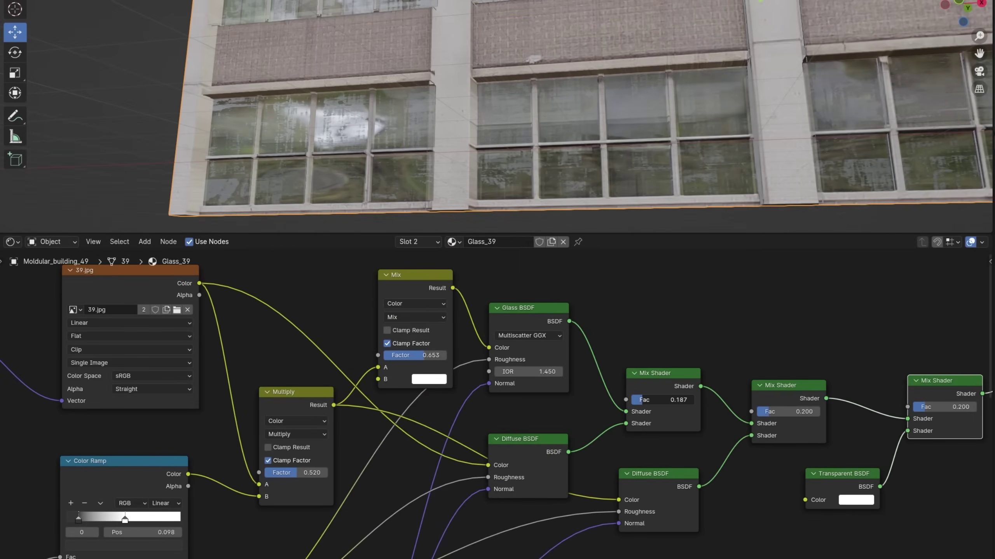
# - Raise the glass mix factor and rotate the City block into axis alignment from top view
pyautogui.moveTo(662, 400); pyautogui.dragTo(678, 400)
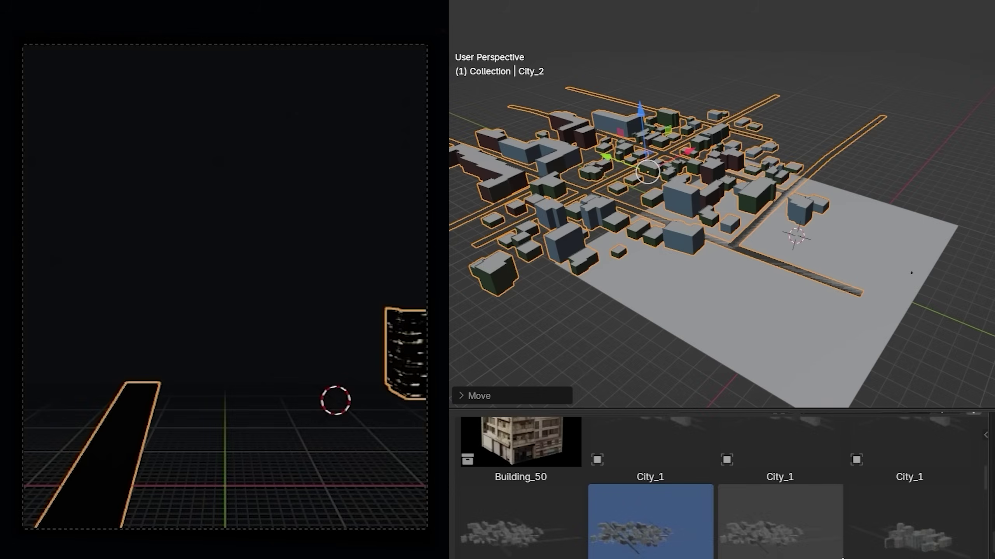
pyautogui.scroll(3, 653, 502)
pyautogui.click(642, 508)
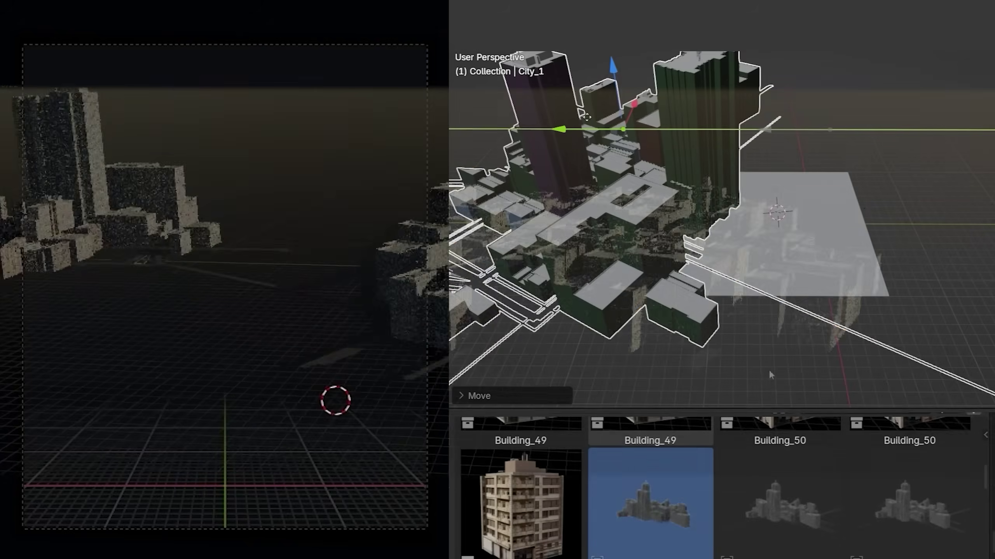
pyautogui.press('KP_7')
pyautogui.press('r')
pyautogui.click(793, 64)
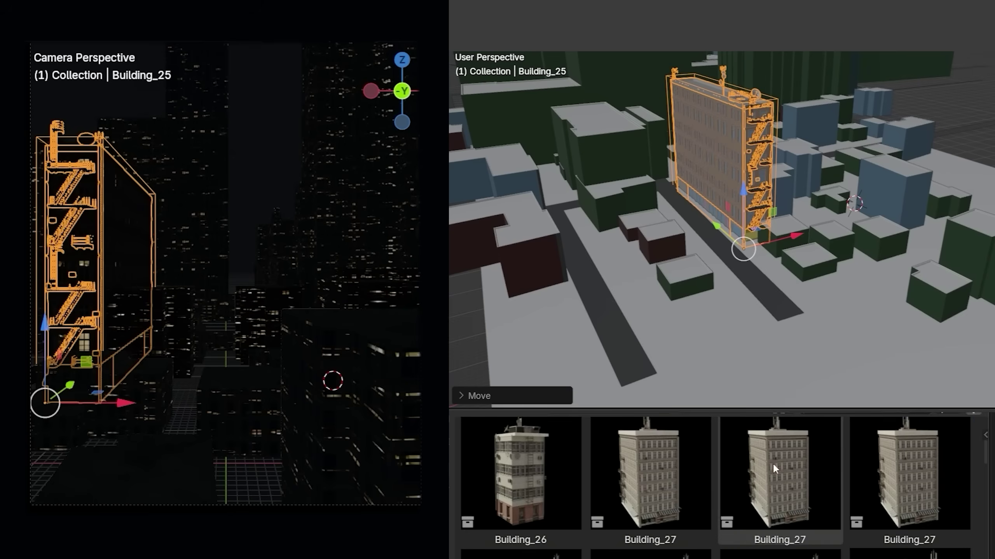
# - Drop Building_27 into the city, move it into position, and isolate it in local view
pyautogui.moveTo(773, 463); pyautogui.dragTo(863, 271)
pyautogui.press('g')
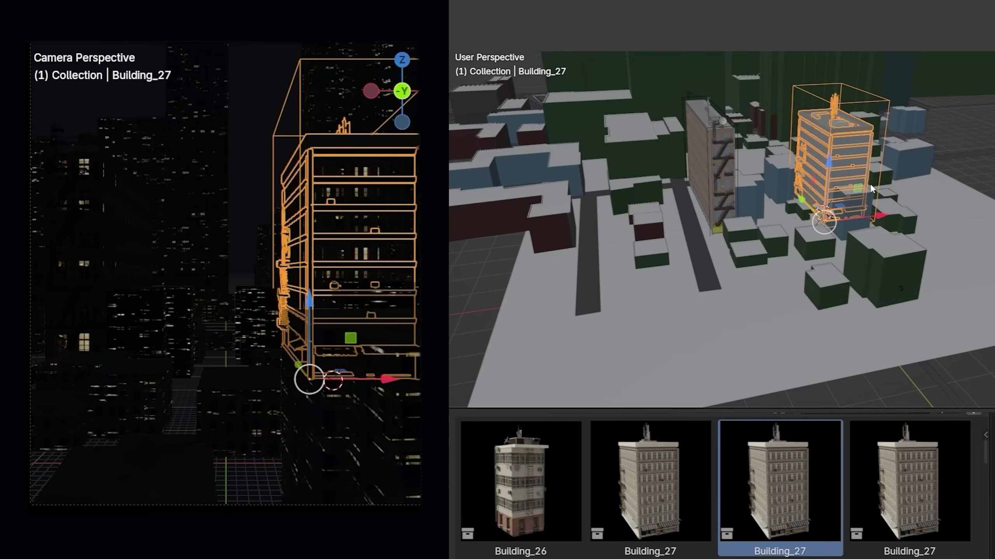
pyautogui.click(903, 161)
pyautogui.press('KP_Divide')
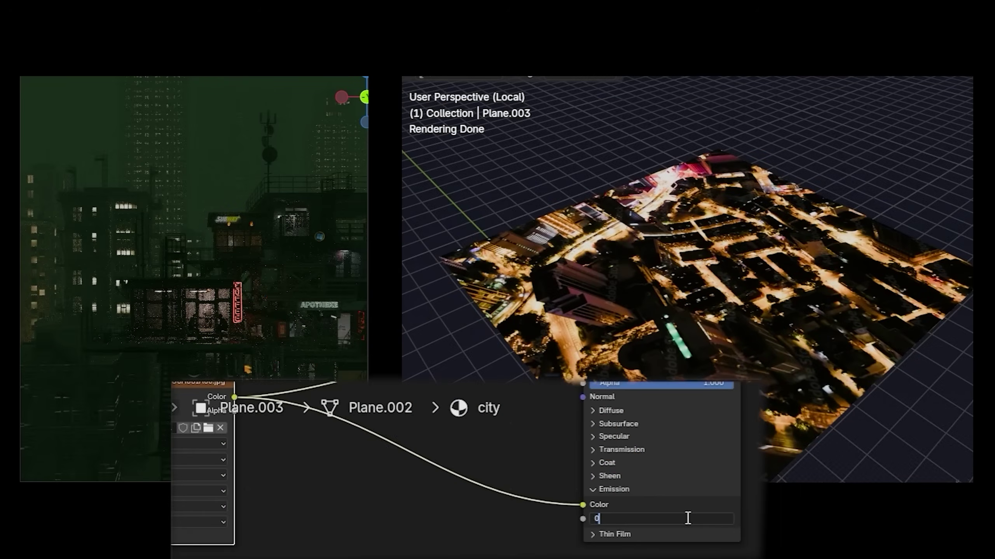
# - Give the night-city photo plane emission strength 10 and paste a copy of it
pyautogui.press('Return')
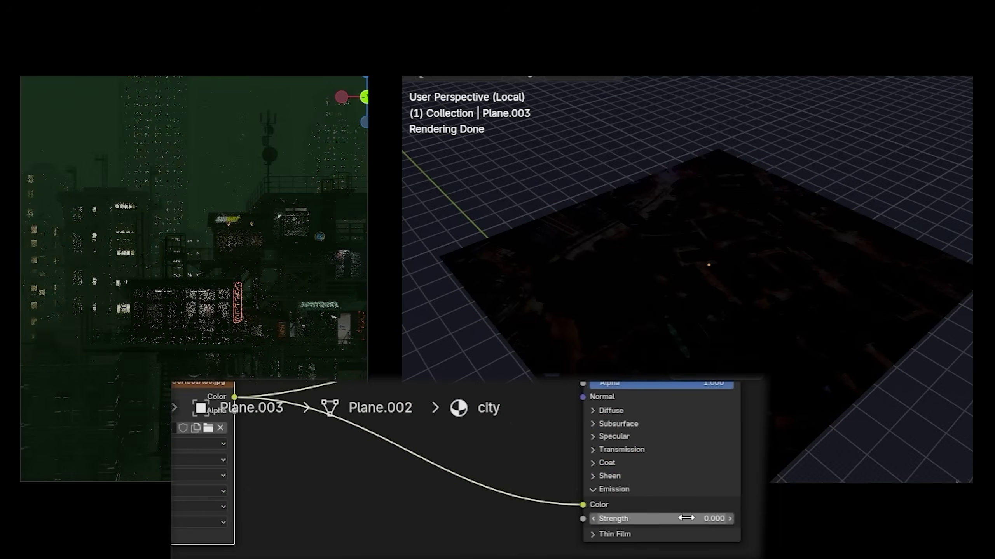
pyautogui.press('Return')
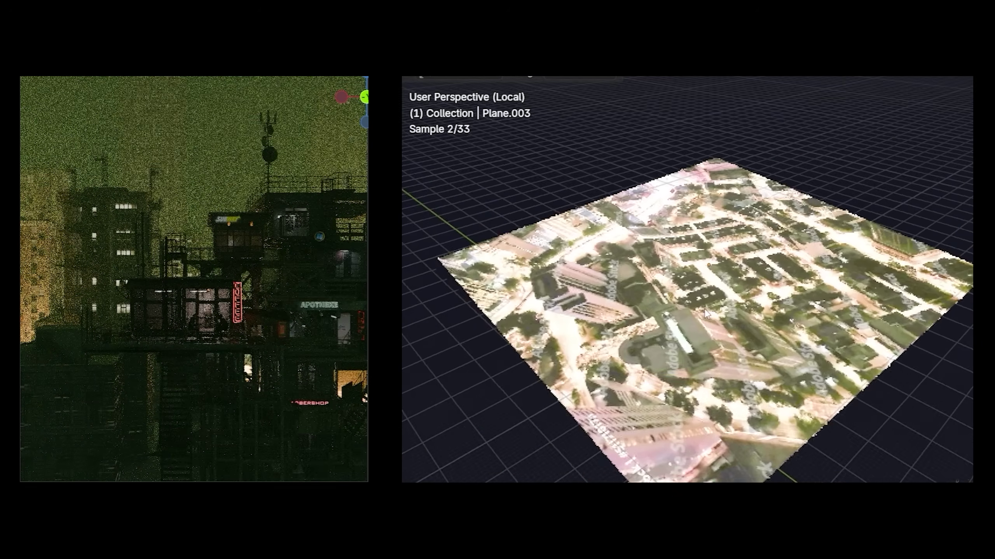
pyautogui.rightClick(649, 260)
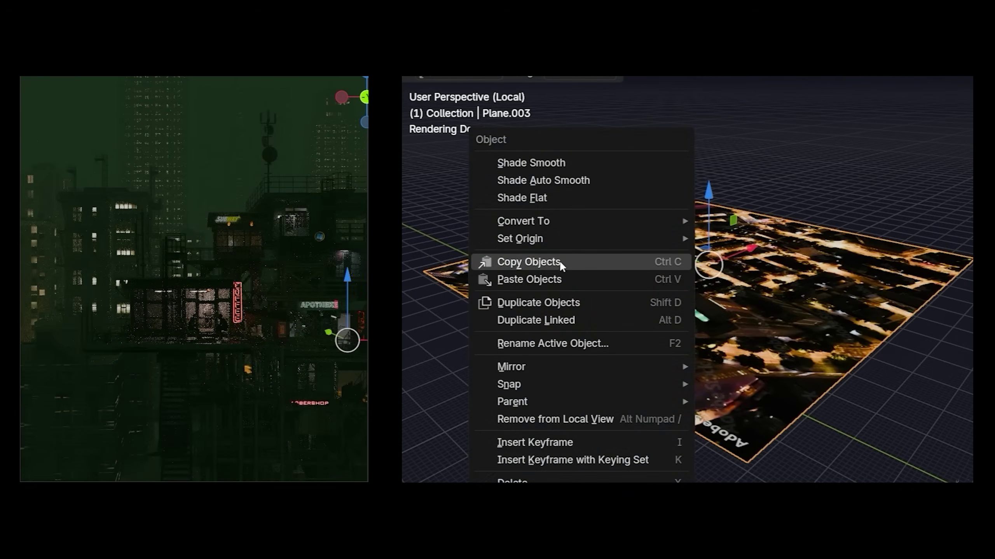
pyautogui.click(559, 262)
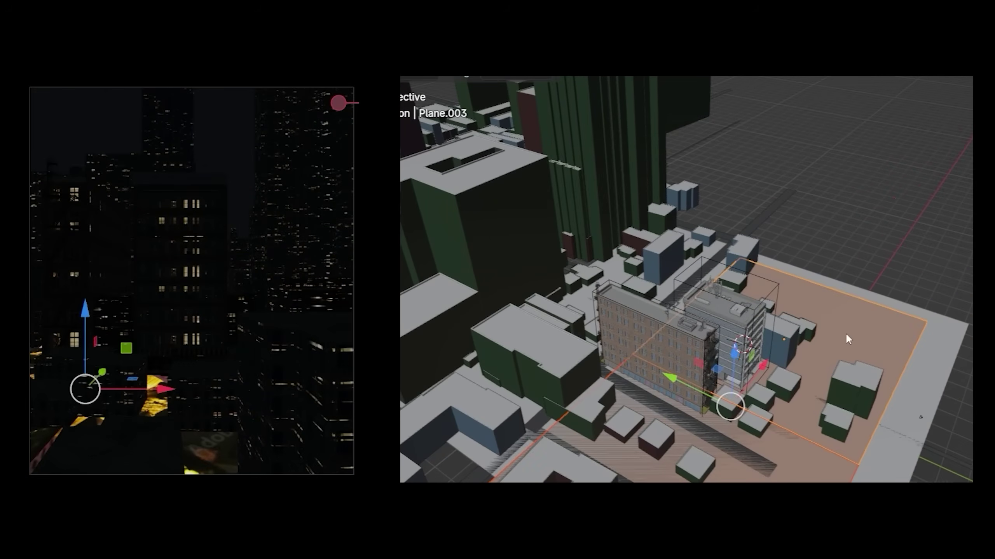
pyautogui.hotkey('ctrl', 'v')
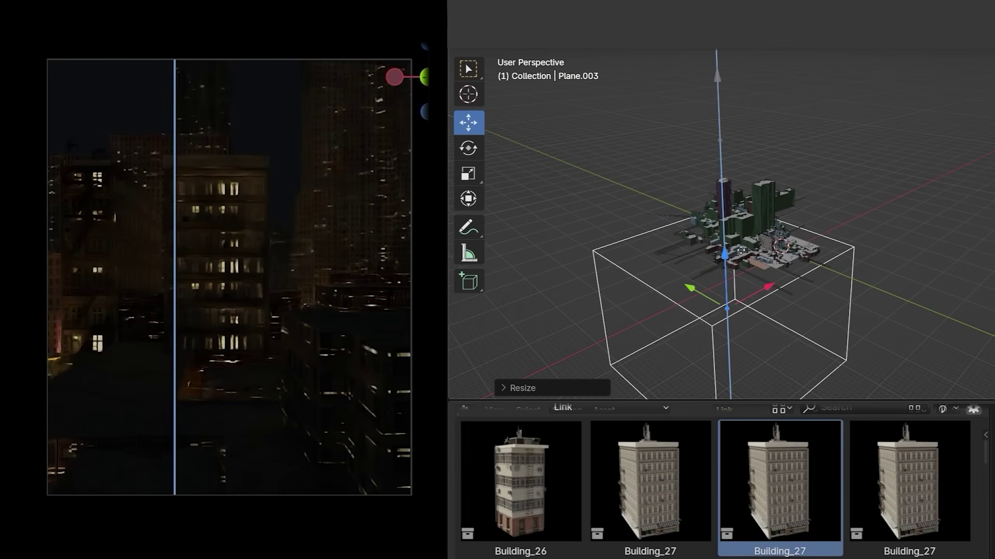
# - Shrink and move the fog volume over the city, then retint it and raise its anisotropy
pyautogui.click(746, 203)
pyautogui.moveTo(746, 203); pyautogui.dragTo(743, 174)
pyautogui.scroll(8, 710, 205)
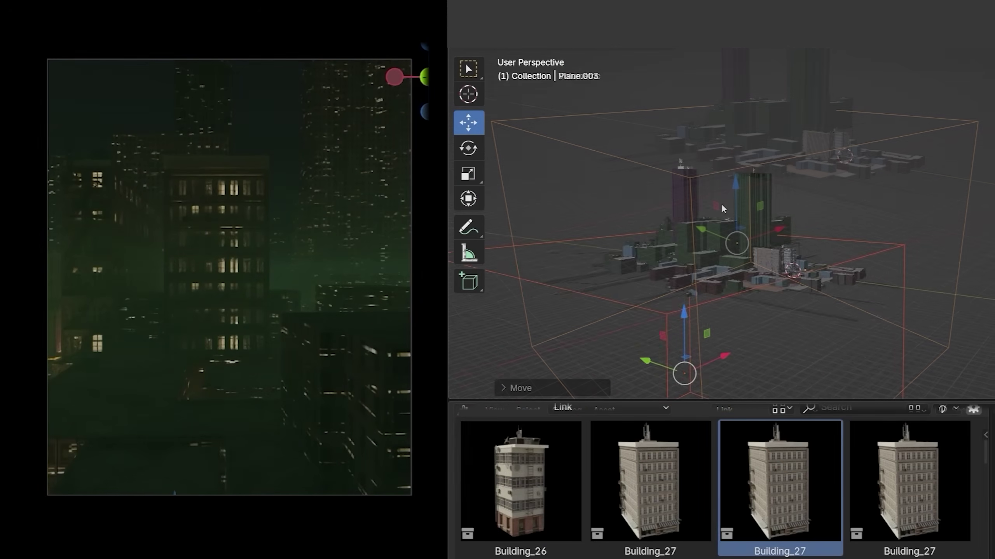
pyautogui.click(278, 449)
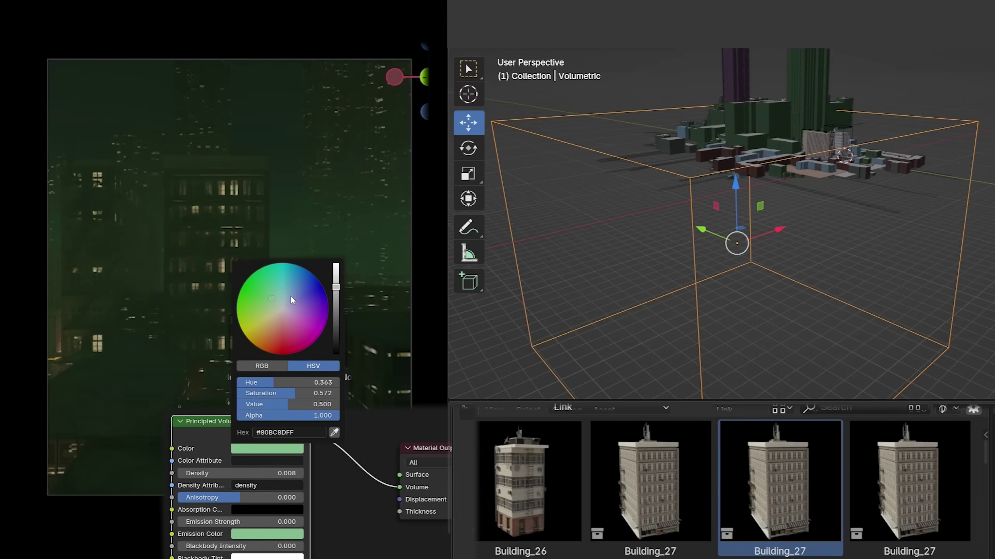
pyautogui.moveTo(291, 295); pyautogui.dragTo(267, 338)
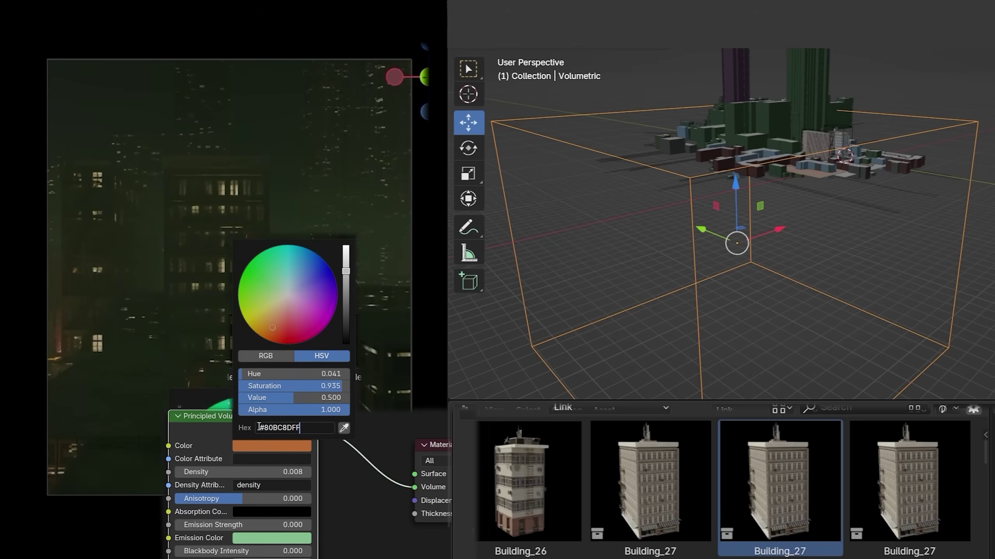
pyautogui.moveTo(235, 498); pyautogui.dragTo(254, 499)
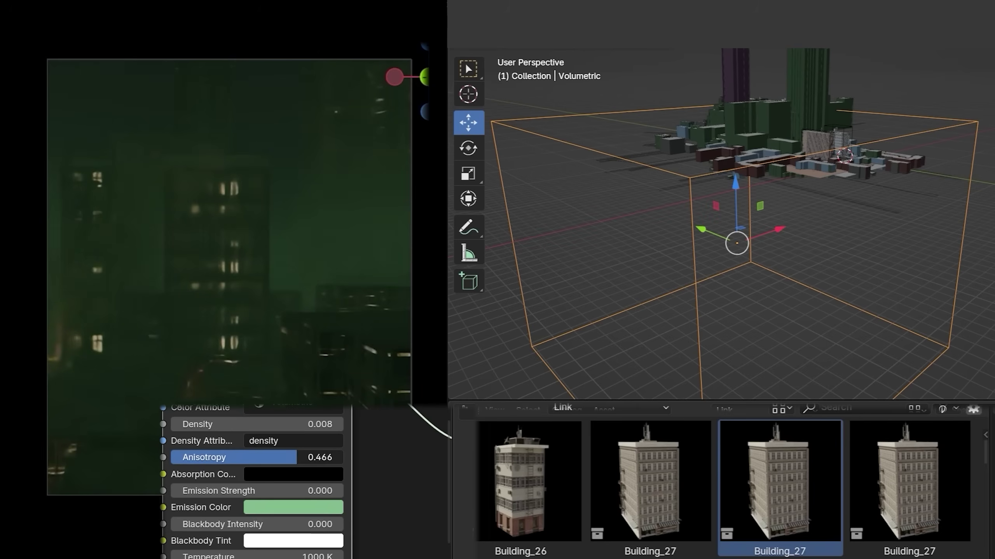
pyautogui.click(295, 459)
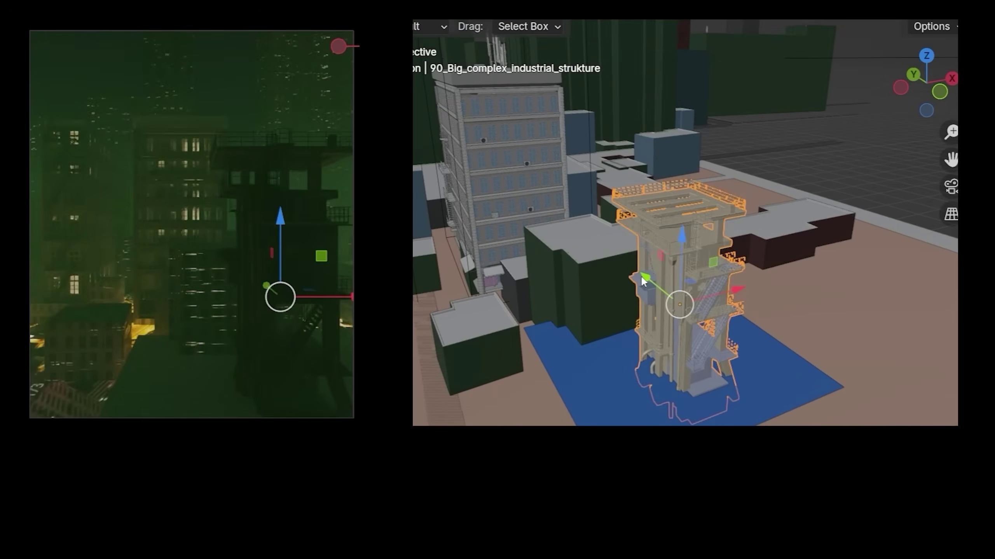
# - Move the industrial tower along the X axis to its new position
pyautogui.press('g')
pyautogui.press('y')
pyautogui.press('z')
pyautogui.press('Escape')
pyautogui.press('g')
pyautogui.press('x')
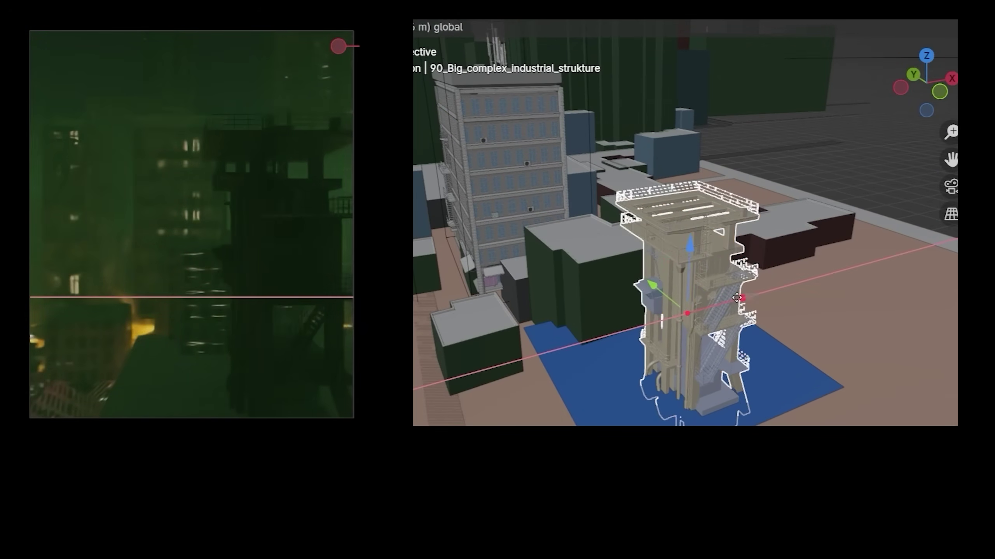
pyautogui.click(736, 298)
# - Drop the 86_stairs structure in and slide it along Y against the tower
pyautogui.moveTo(641, 344); pyautogui.dragTo(657, 391, button='middle')
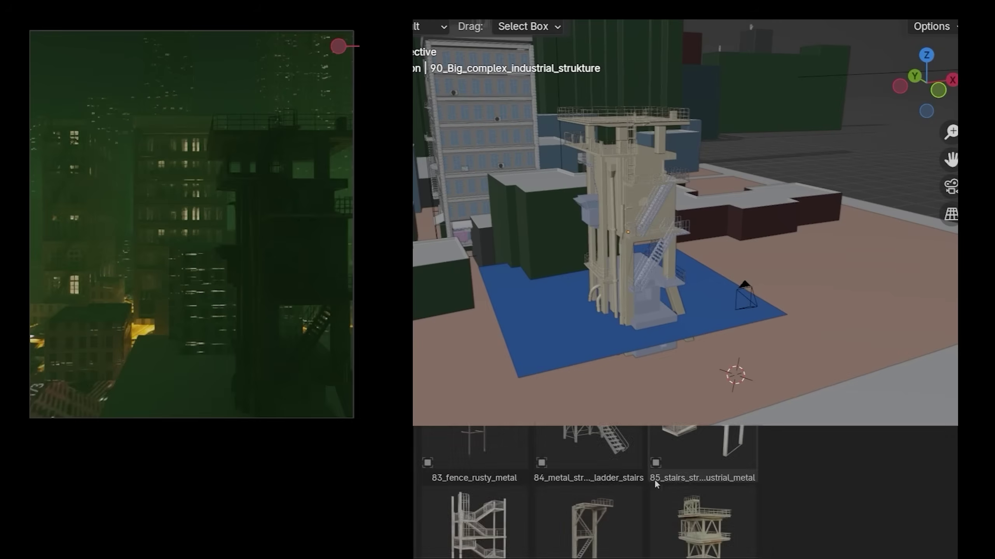
pyautogui.scroll(-2, 656, 485)
pyautogui.moveTo(476, 481); pyautogui.dragTo(550, 325)
pyautogui.press('g')
pyautogui.press('y')
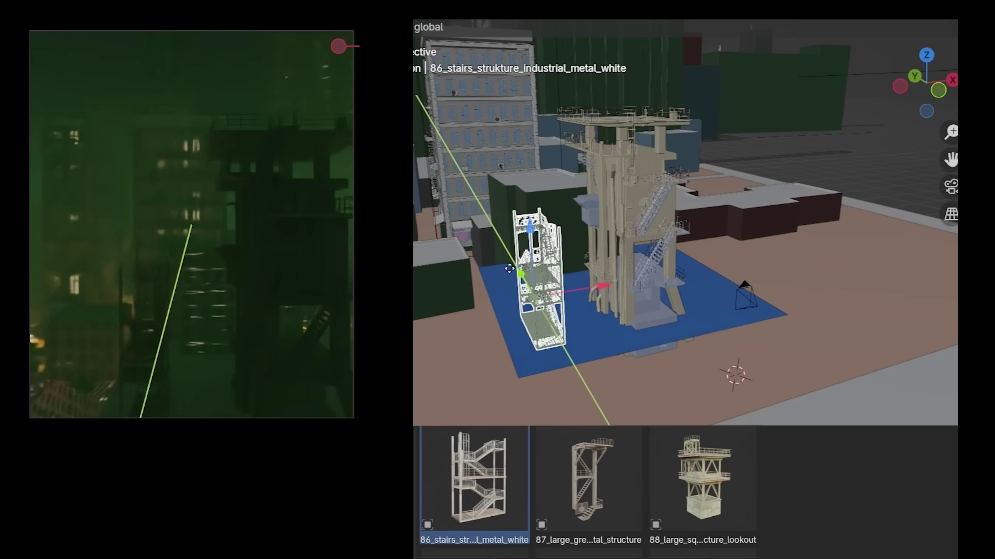
pyautogui.click(560, 284)
pyautogui.moveTo(560, 284); pyautogui.dragTo(596, 270)
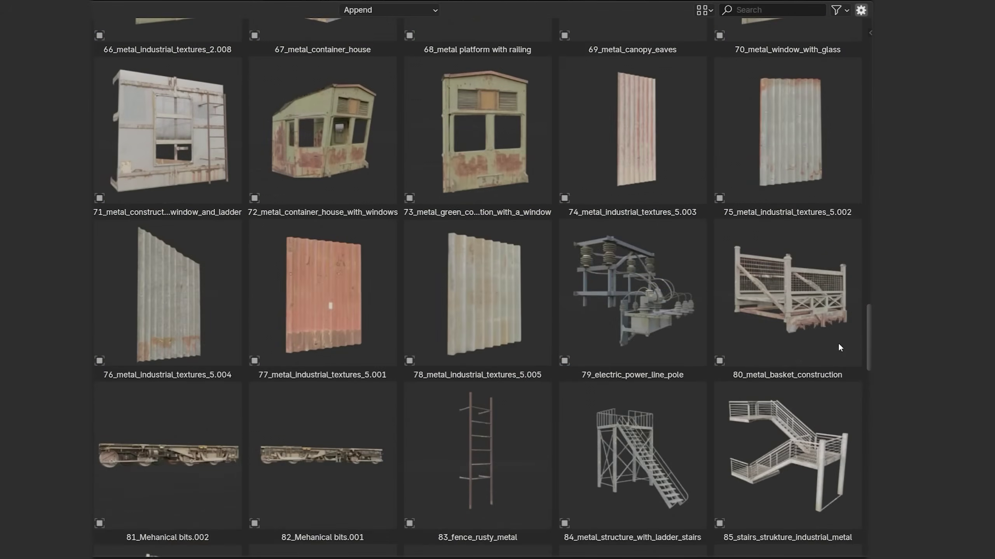
pyautogui.scroll(-5, 839, 352)
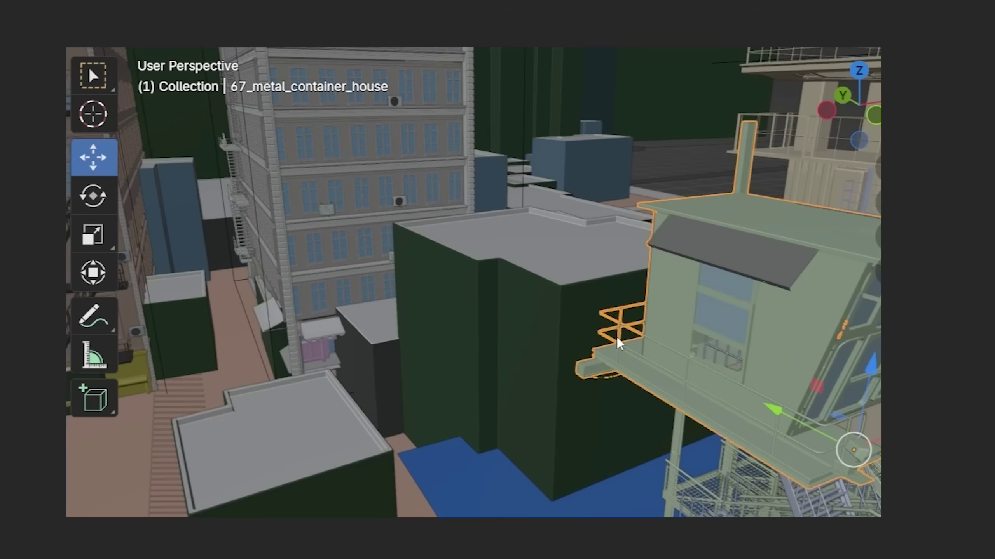
# - Enable Lock To 3D Cursor in the view settings and centre the view on the tower
pyautogui.press('n')
pyautogui.click(878, 261)
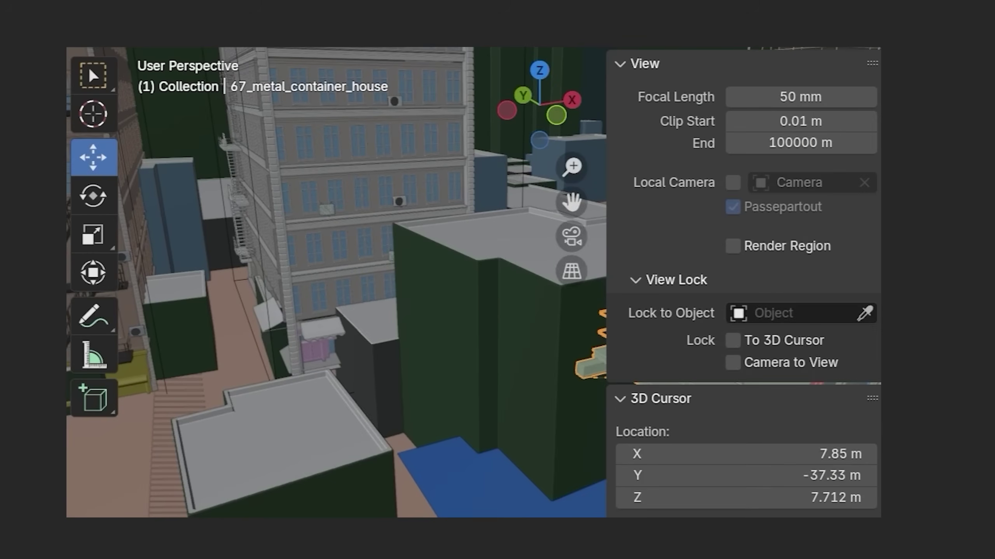
pyautogui.click(732, 340)
pyautogui.moveTo(528, 315); pyautogui.dragTo(409, 497, button='middle')
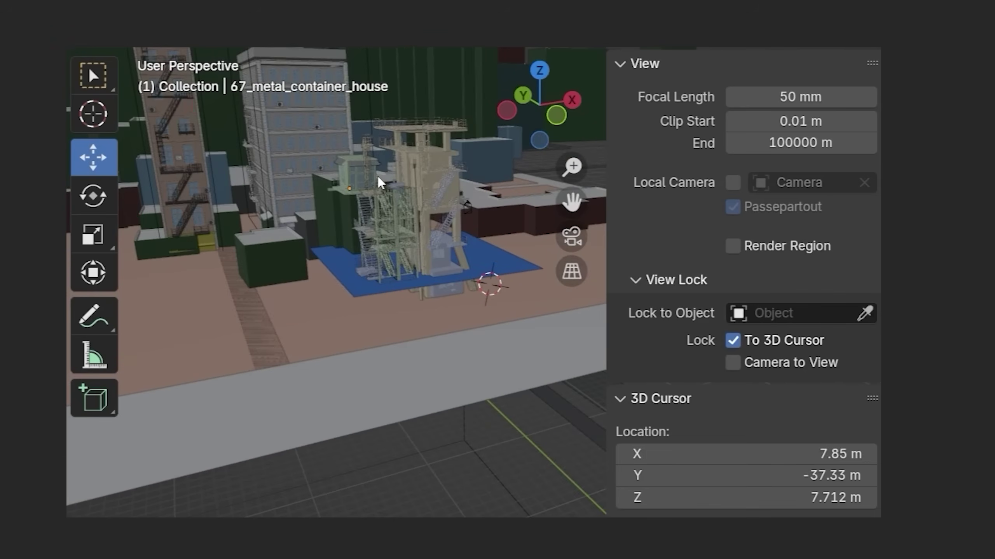
pyautogui.keyDown('shift'); pyautogui.rightClick(382, 187); pyautogui.keyUp('shift')
pyautogui.press('n')
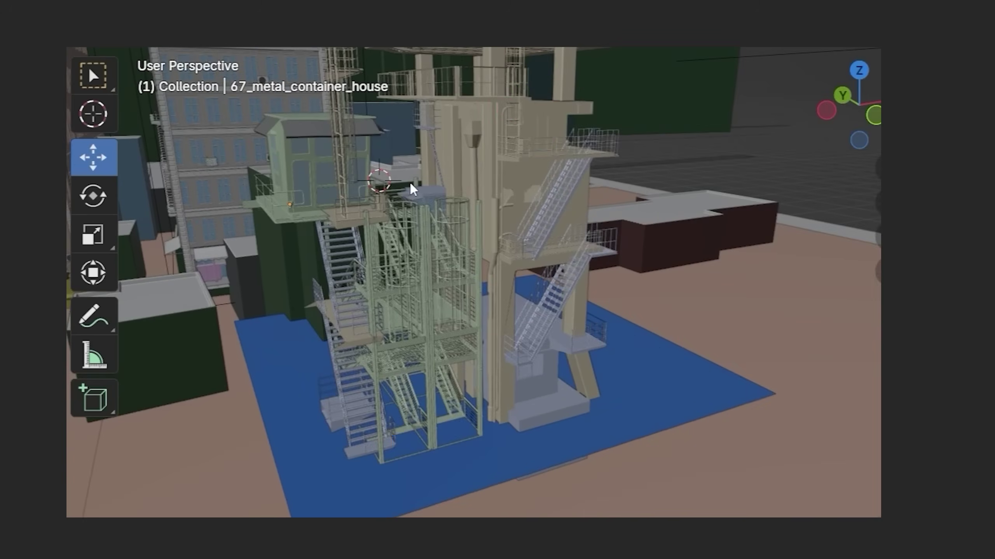
# - View the scene from above, recentring the 3D cursor on the ground and then the platform
pyautogui.scroll(3, 401, 248)
pyautogui.moveTo(402, 248); pyautogui.dragTo(393, 282, button='middle')
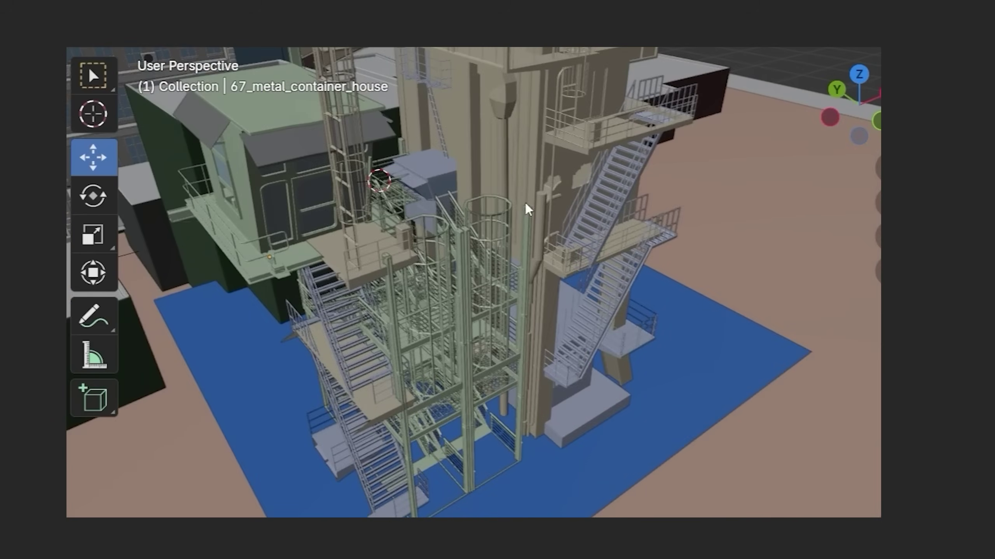
pyautogui.keyDown('shift'); pyautogui.rightClick(749, 197); pyautogui.keyUp('shift')
pyautogui.scroll(-4, 753, 222)
pyautogui.scroll(4, 741, 224)
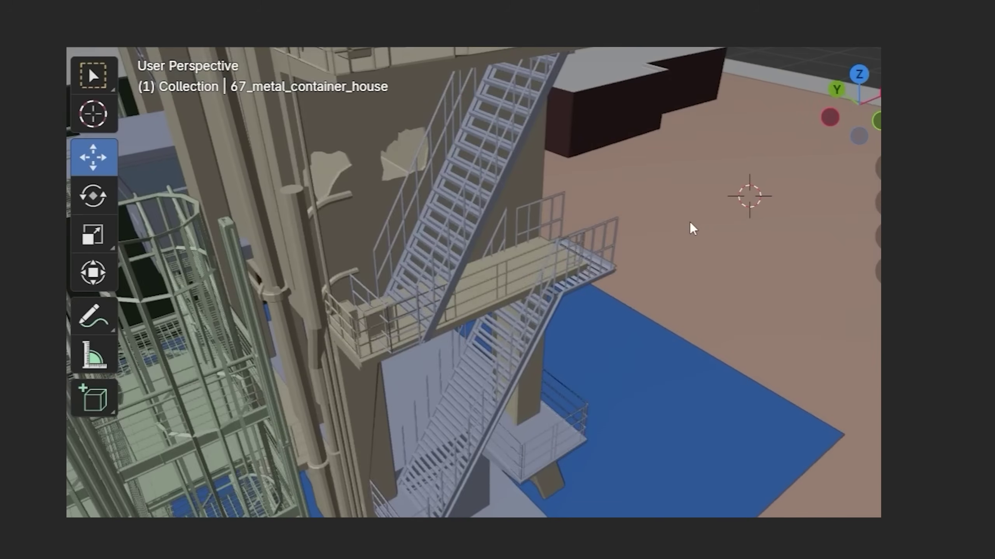
pyautogui.scroll(-3, 692, 228)
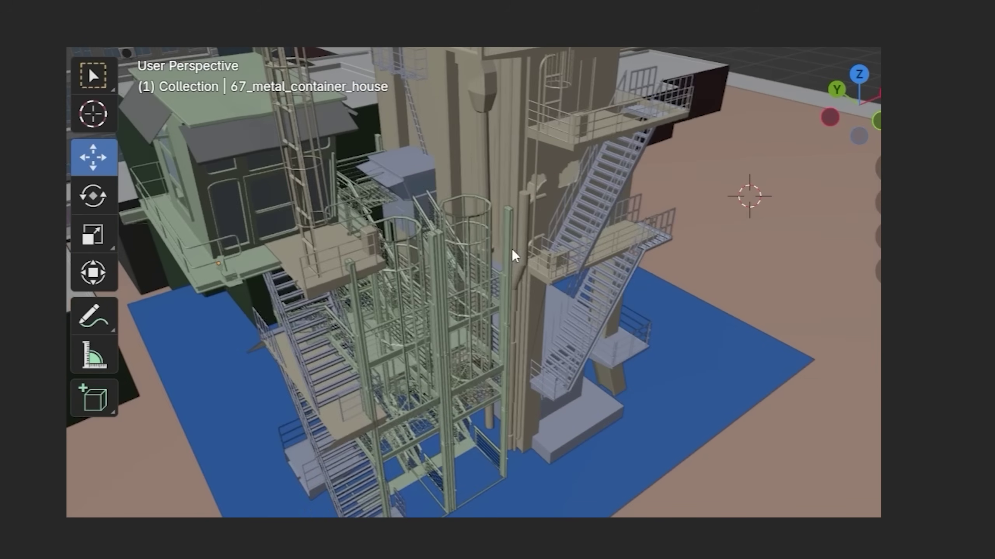
pyautogui.keyDown('shift'); pyautogui.rightClick(326, 231); pyautogui.keyUp('shift')
pyautogui.scroll(-4, 488, 322)
pyautogui.scroll(4, 415, 182)
pyautogui.scroll(2, 361, 235)
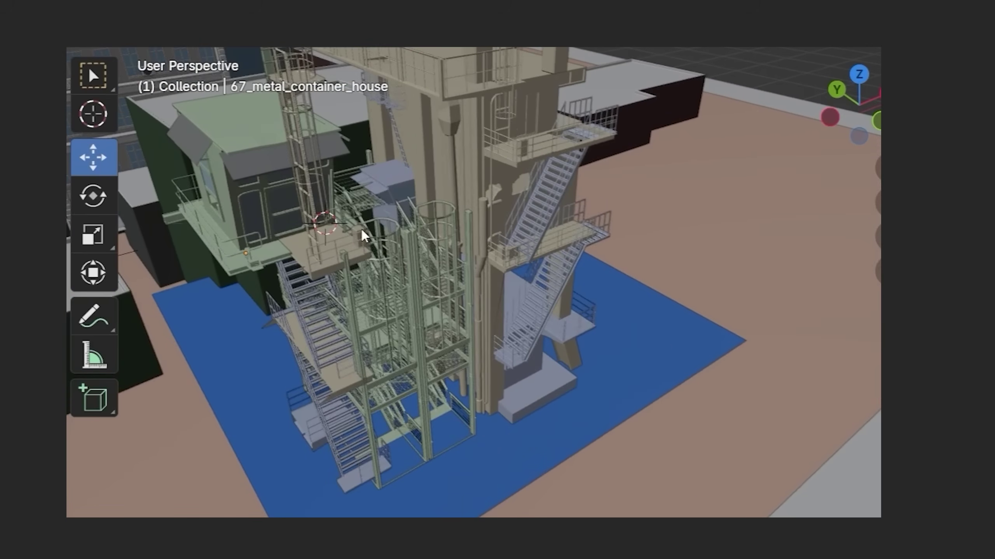
pyautogui.scroll(4, 475, 305)
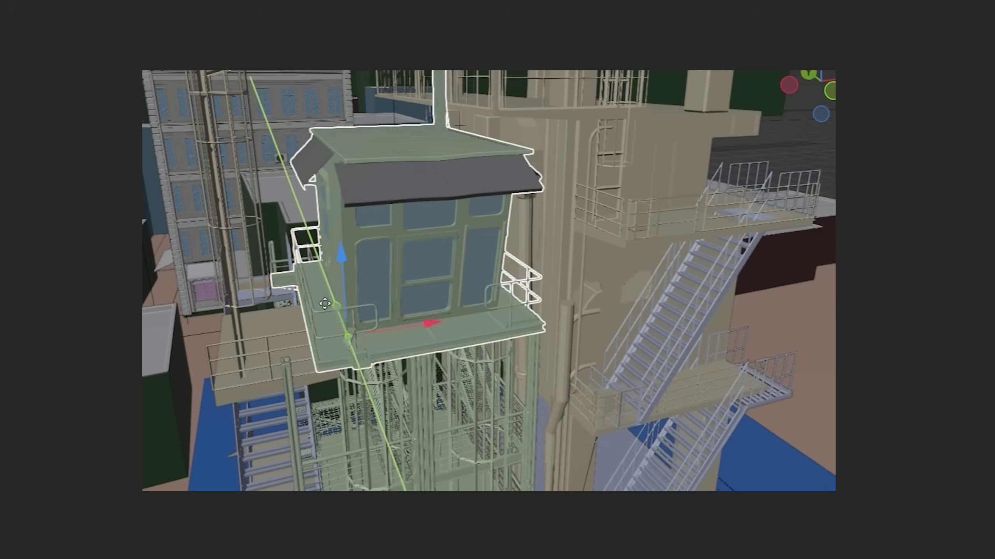
# - Move the container house and duplicate it along the X axis
pyautogui.moveTo(345, 170); pyautogui.dragTo(301, 205)
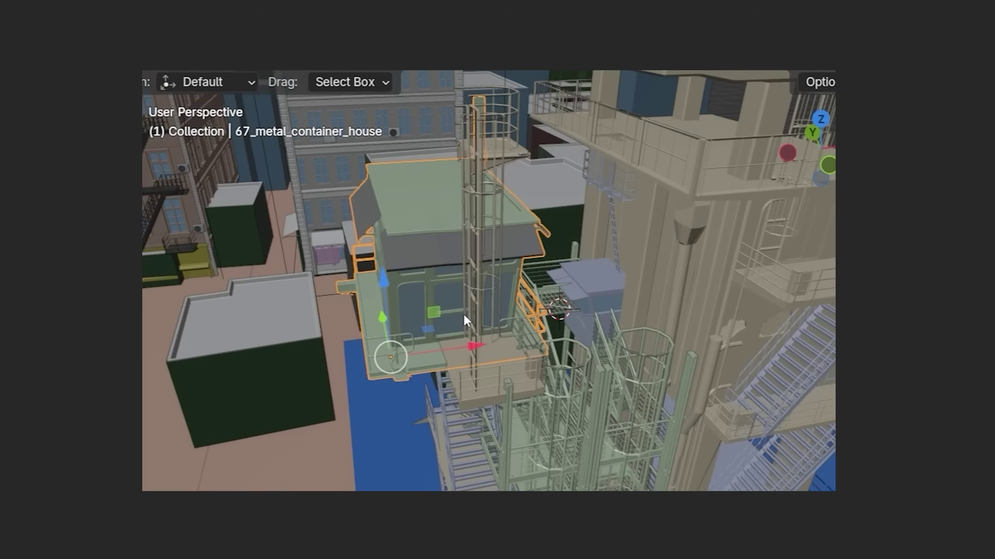
pyautogui.hotkey('shift', 'd')
pyautogui.press('x')
pyautogui.click(599, 298)
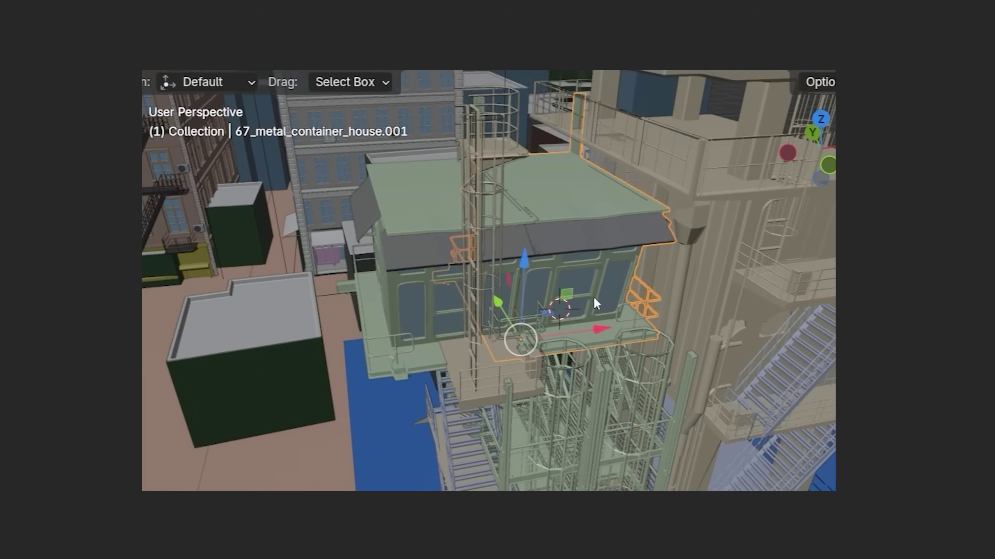
pyautogui.moveTo(594, 296); pyautogui.dragTo(531, 362, button='middle')
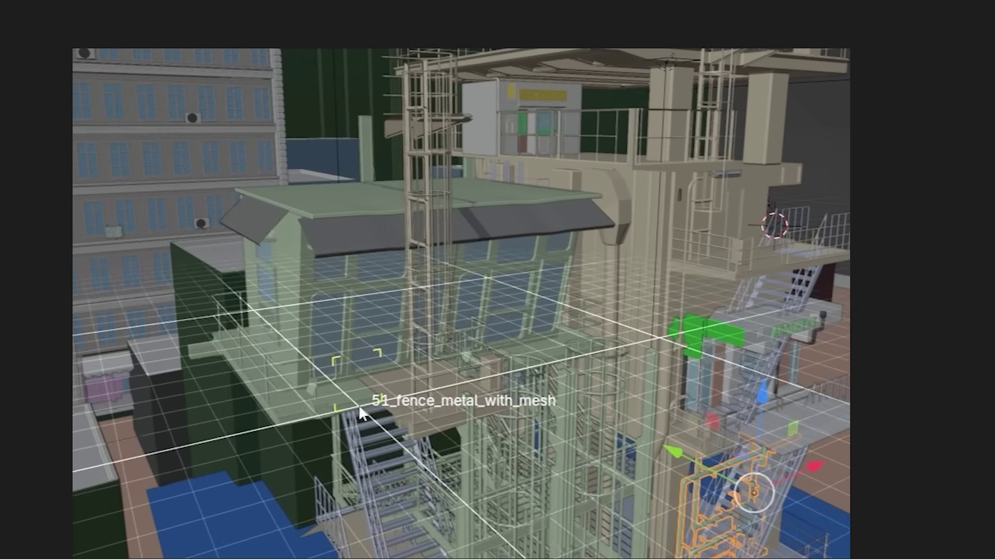
# - Shift the mesh fence along X and place the 68_metal platform with railing
pyautogui.click(358, 403)
pyautogui.press('g')
pyautogui.press('x')
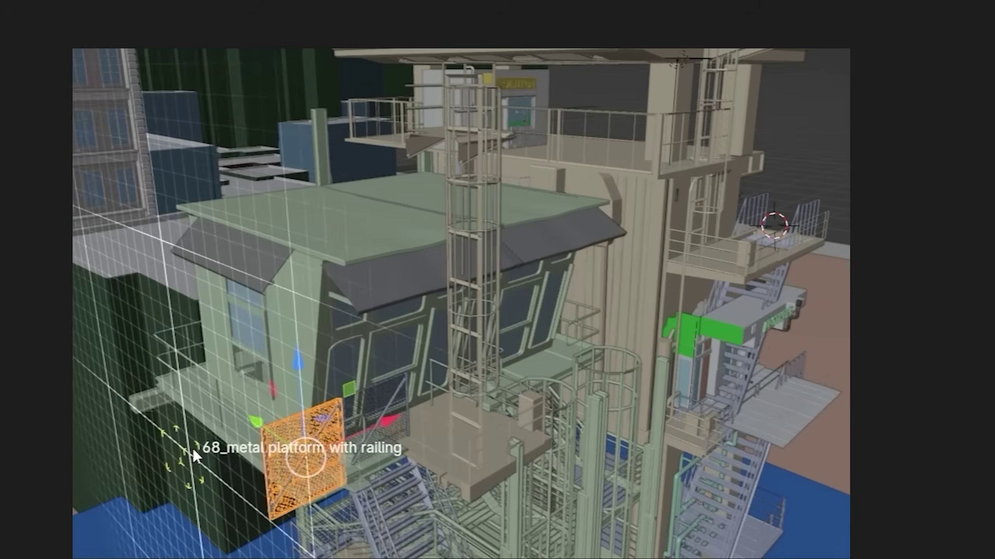
pyautogui.moveTo(194, 451); pyautogui.dragTo(247, 418)
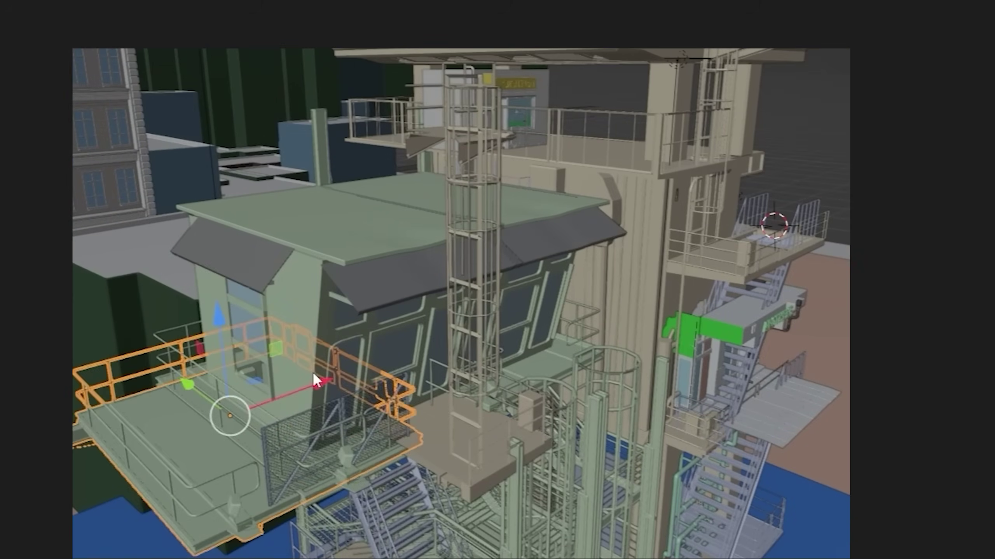
pyautogui.press('g')
pyautogui.press('x')
pyautogui.click(247, 418)
# - Set a fence panel at the balcony's left end rotated 90°, duplicate it along Y, and drop in 2_aphoteke
pyautogui.press('g')
pyautogui.press('x')
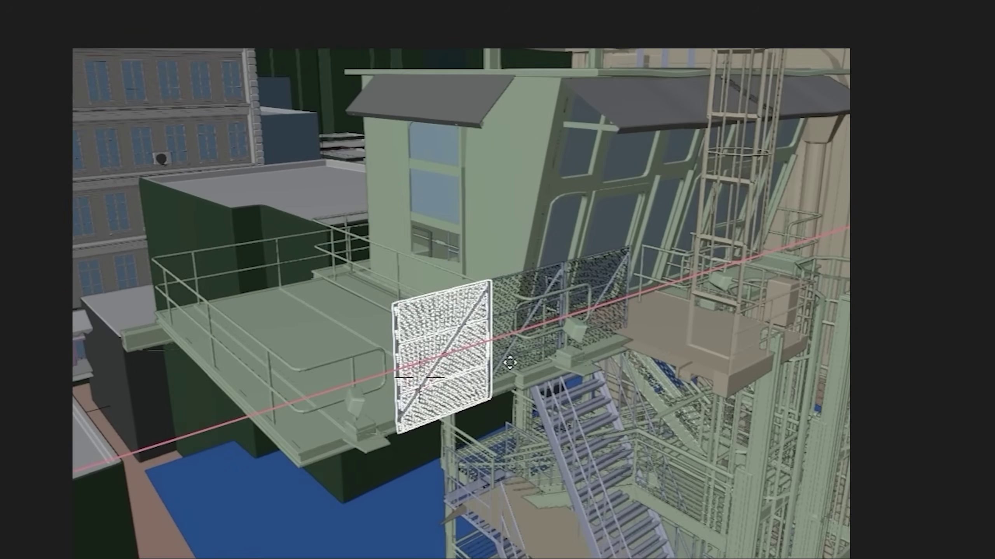
pyautogui.click(447, 410)
pyautogui.moveTo(345, 382); pyautogui.dragTo(289, 344)
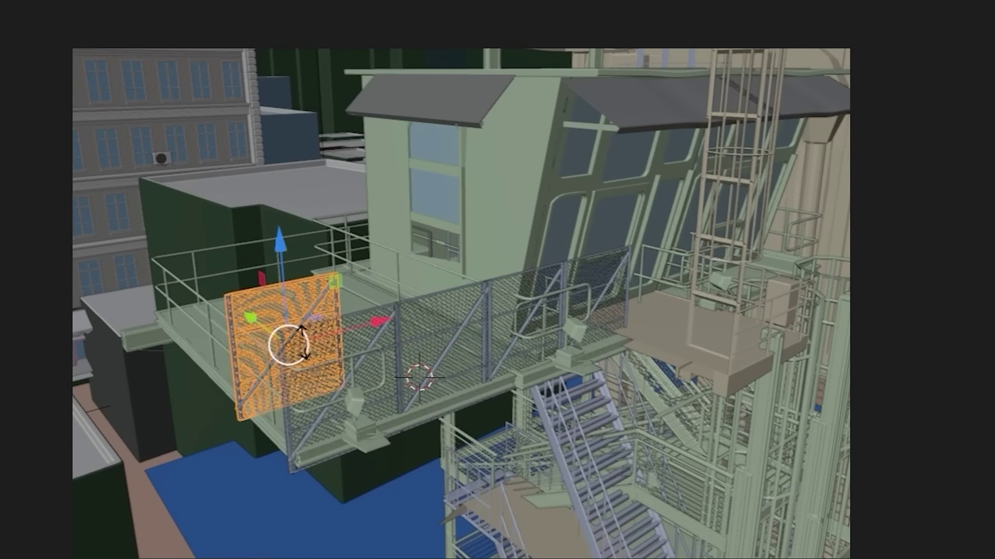
pyautogui.press('r')
pyautogui.click(359, 312)
pyautogui.hotkey('shift', 'd')
pyautogui.press('y')
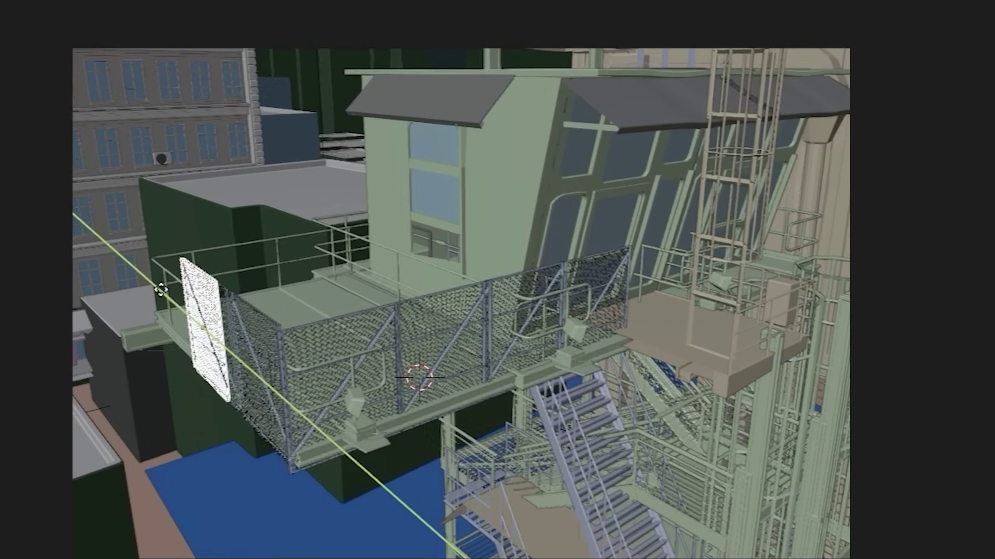
pyautogui.click(602, 143)
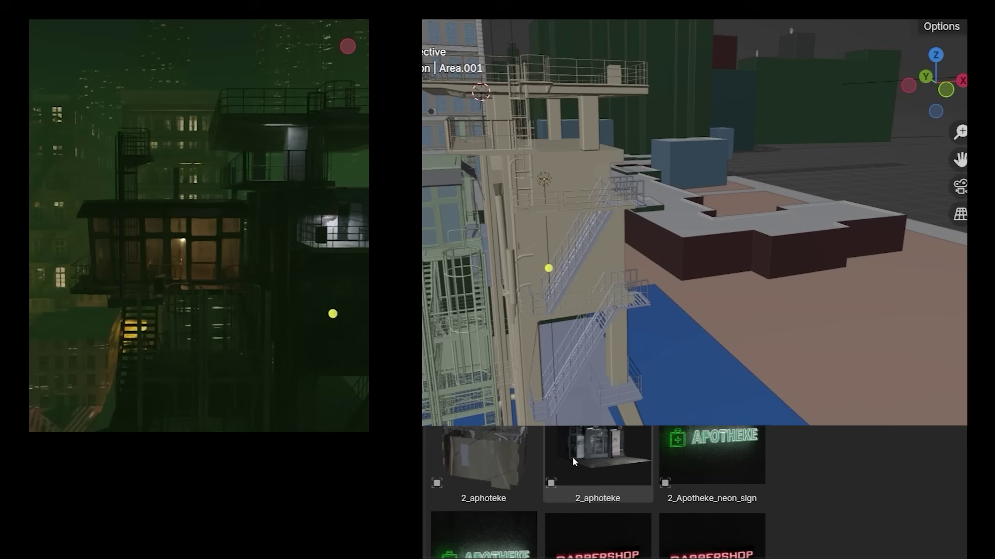
pyautogui.moveTo(595, 455); pyautogui.dragTo(733, 388)
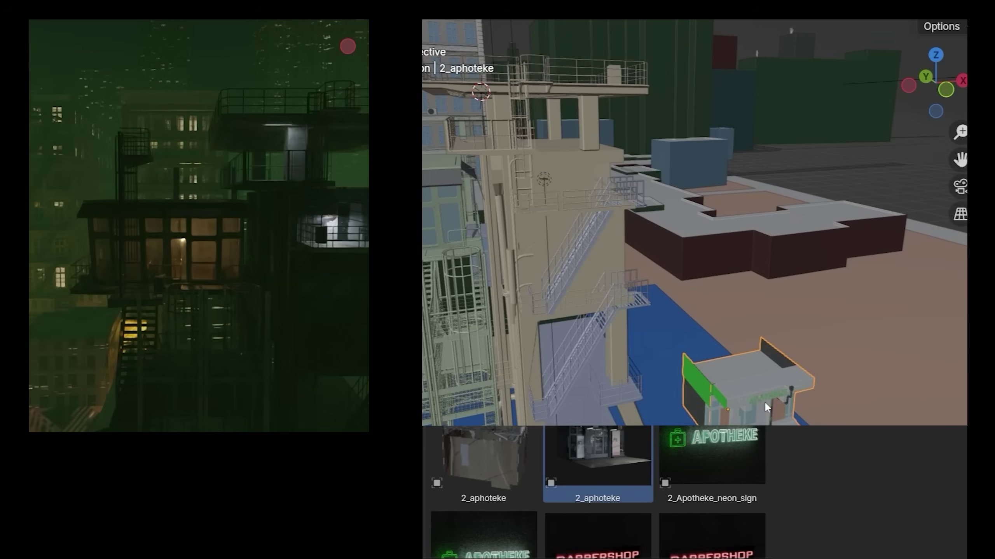
# - Set the 2_aphoteke shop onto the tower's side and slide it along Y
pyautogui.scroll(-10, 867, 84)
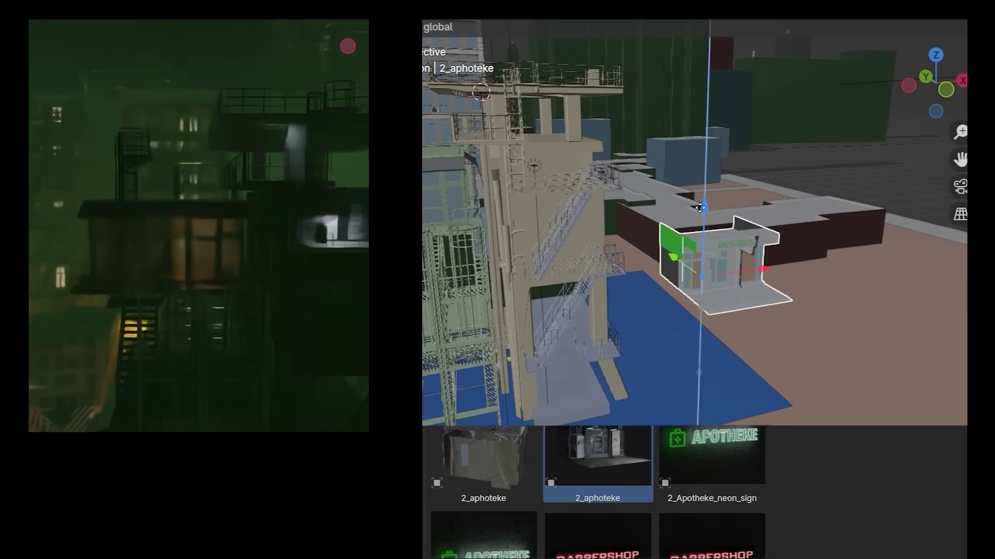
pyautogui.moveTo(700, 207); pyautogui.dragTo(625, 279)
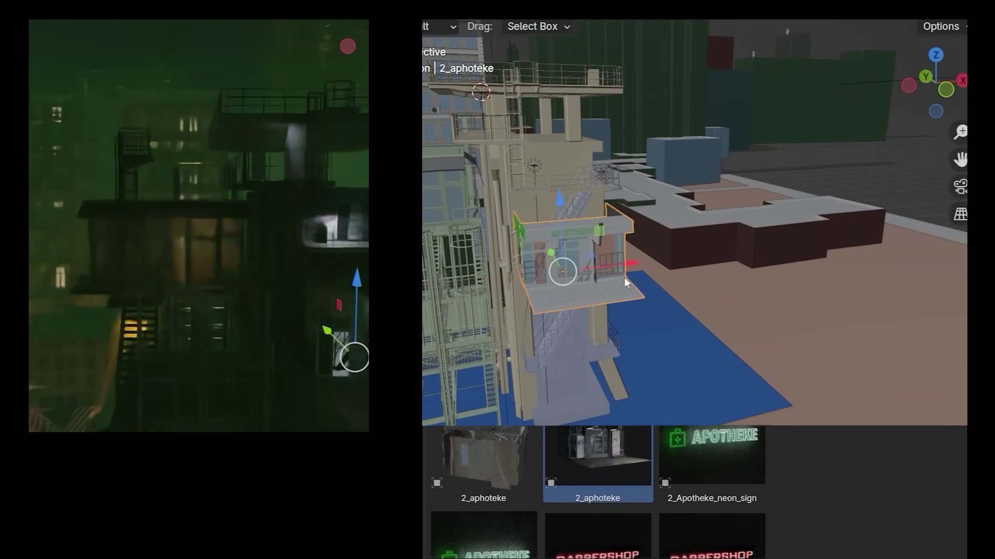
pyautogui.press('g')
pyautogui.press('y')
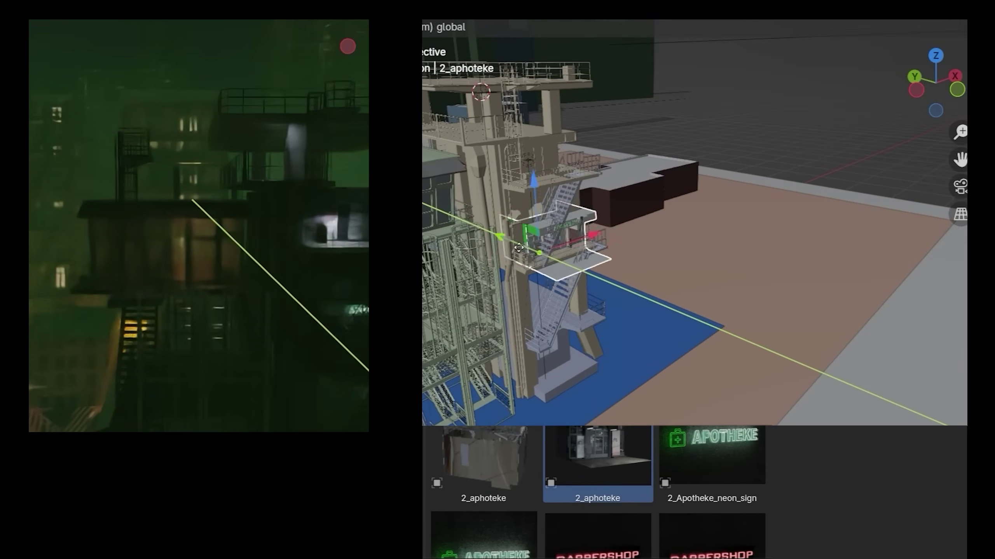
pyautogui.click(505, 244)
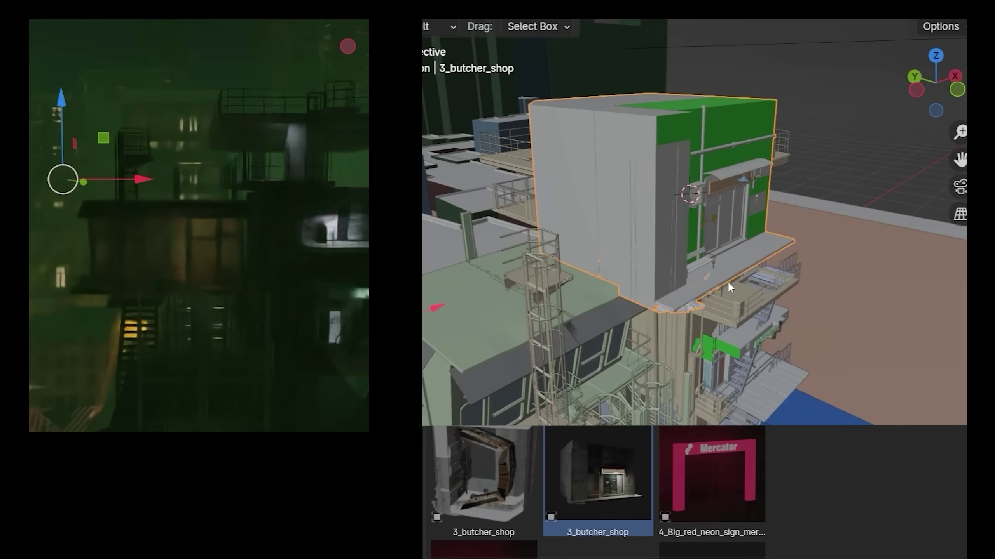
# - Shrink the butcher shop, add the 6_sushi shop, and raise the nearby light vertically
pyautogui.press('s')
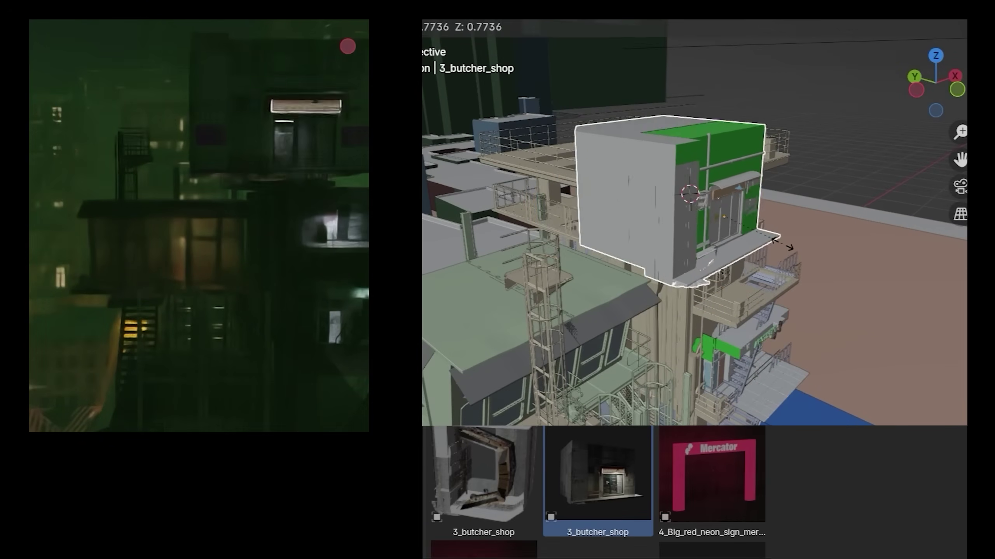
pyautogui.click(782, 243)
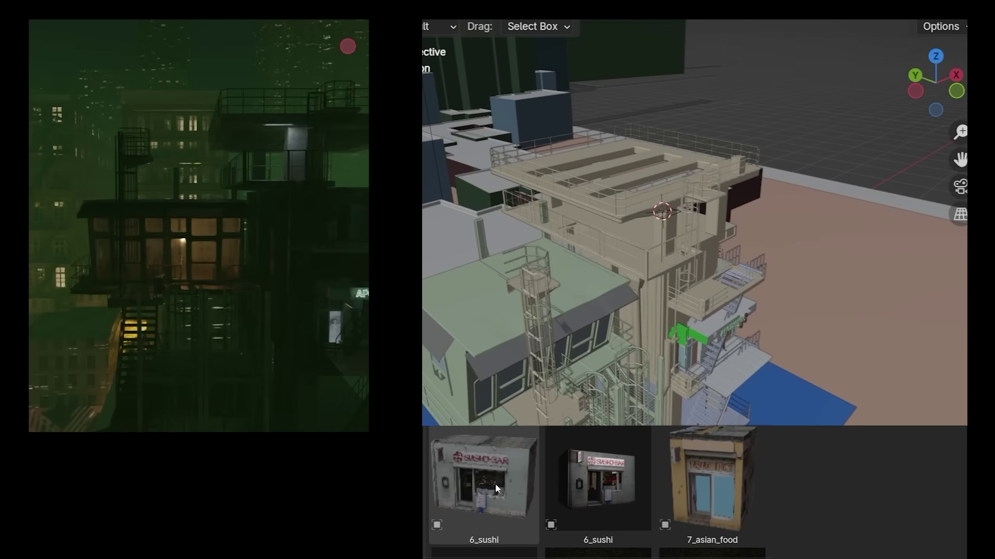
pyautogui.moveTo(484, 481); pyautogui.dragTo(739, 256)
pyautogui.click(659, 222)
pyautogui.press('g')
pyautogui.press('z')
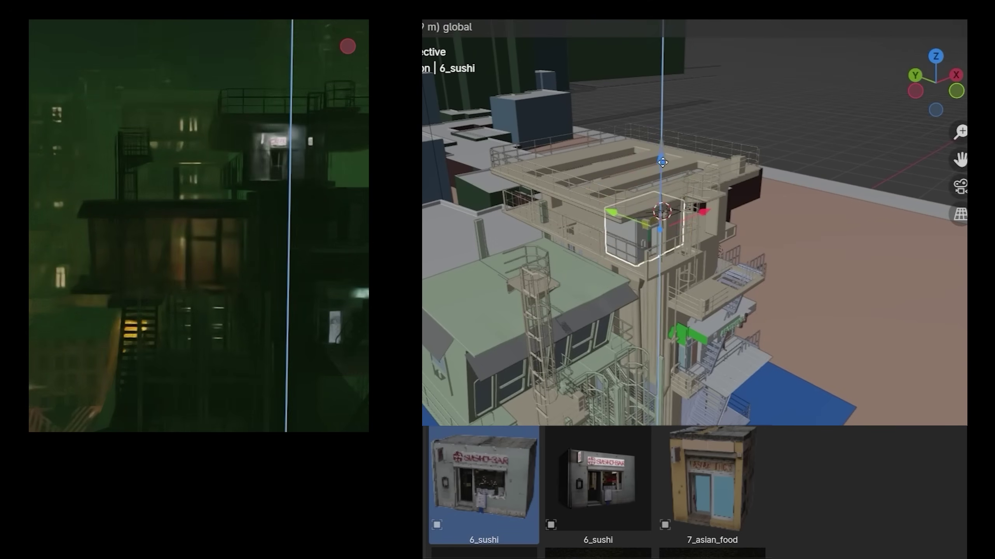
pyautogui.click(385, 496)
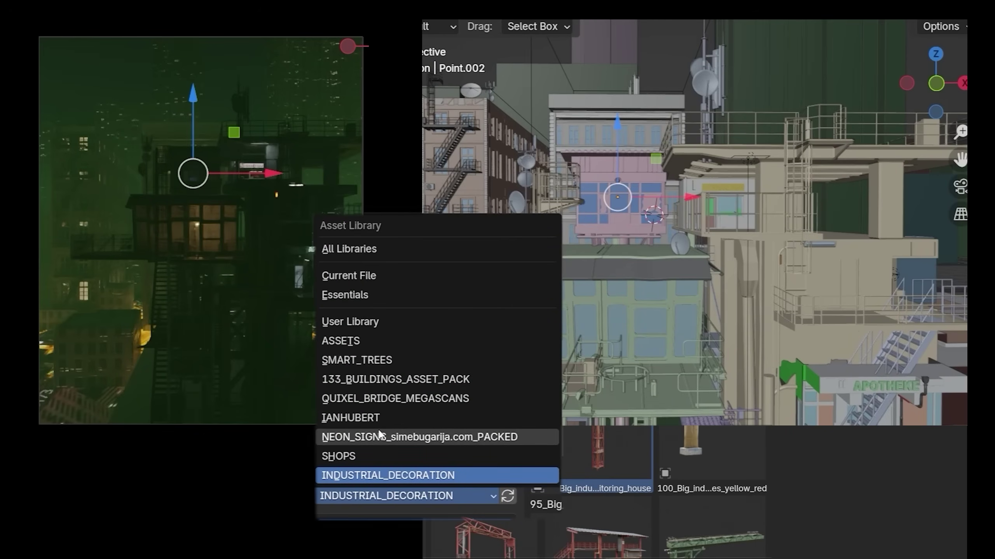
# - Drag a neon sign from the NEON_SIGNS asset library onto the tower
pyautogui.click(379, 437)
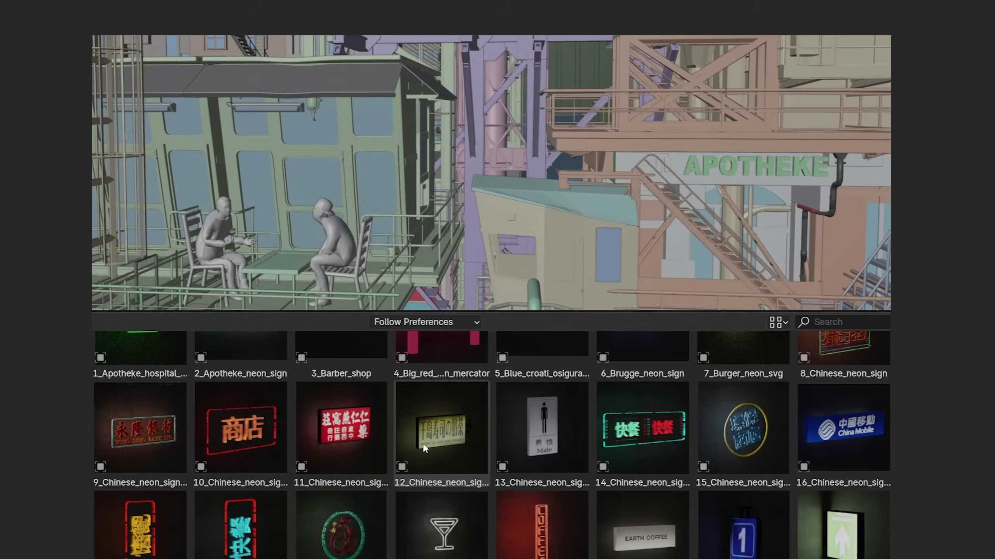
pyautogui.scroll(-2, 469, 479)
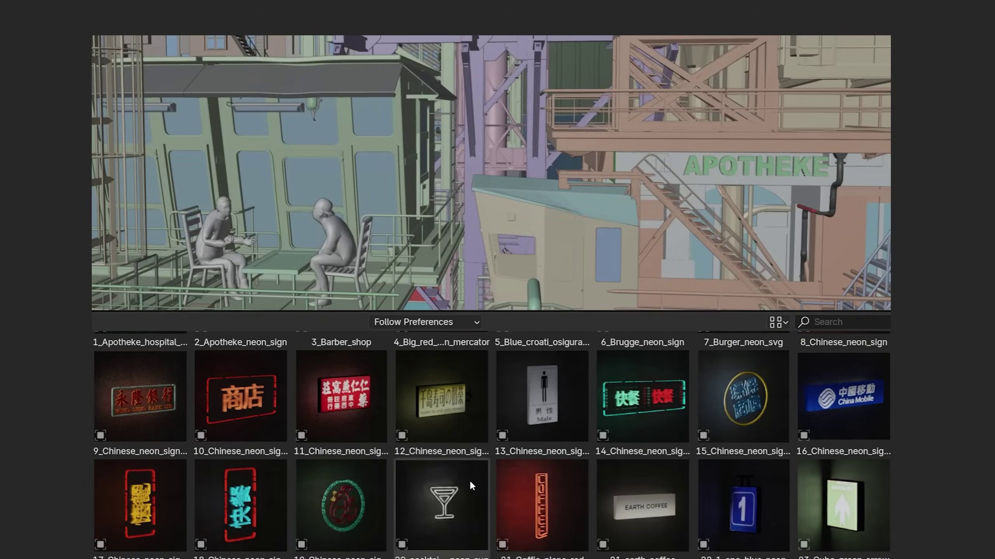
pyautogui.moveTo(517, 480); pyautogui.dragTo(430, 144)
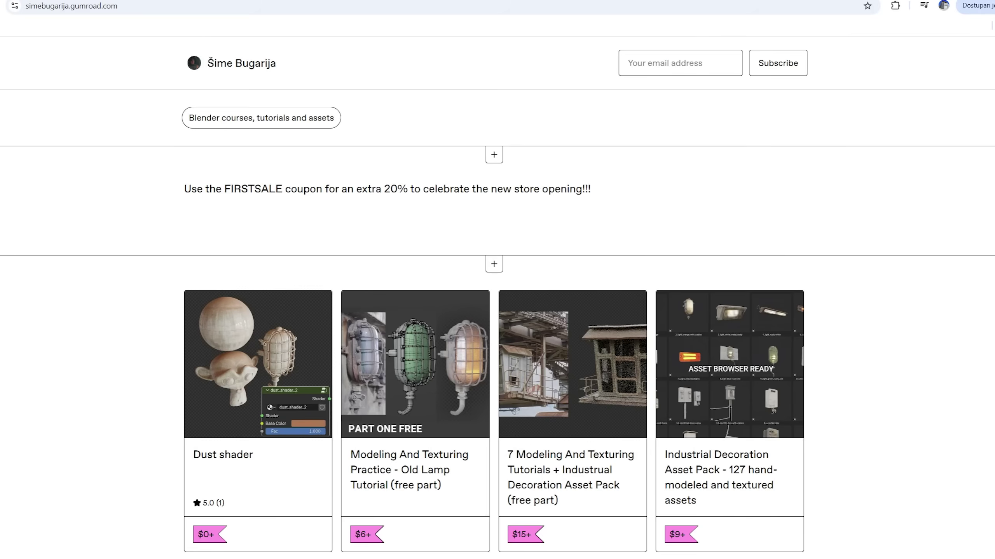
pyautogui.scroll(-1, 497, 314)
pyautogui.scroll(-10, 497, 314)
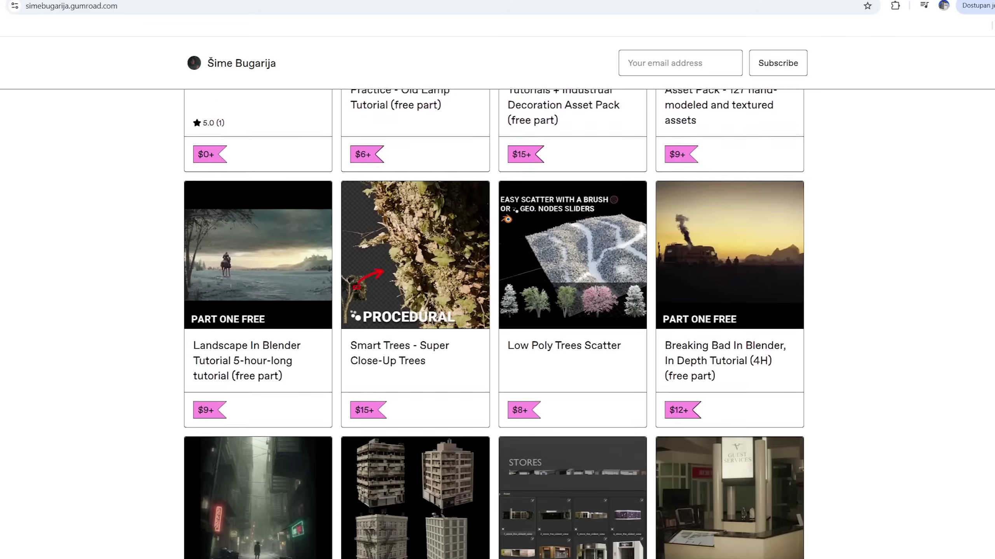
pyautogui.scroll(-10, 498, 314)
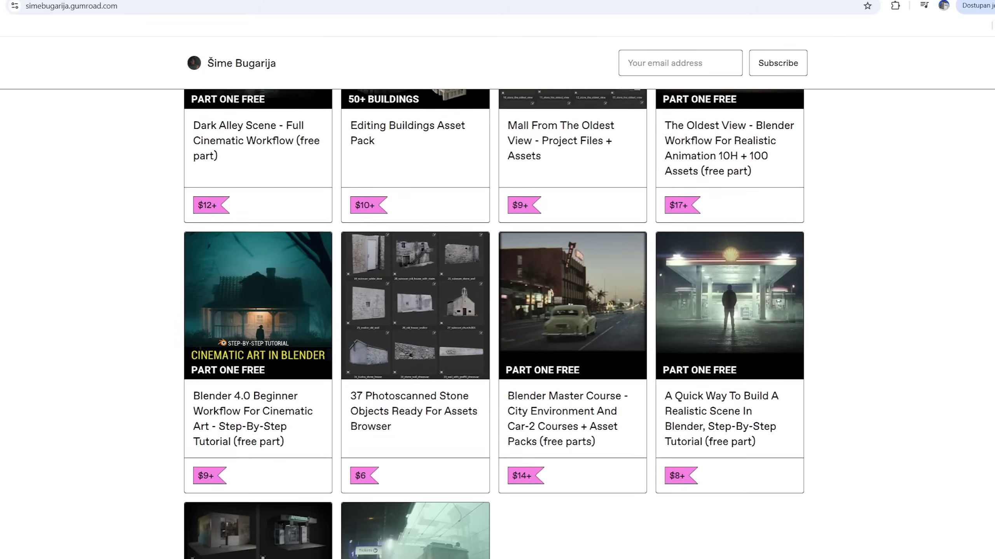
pyautogui.scroll(-10, 497, 314)
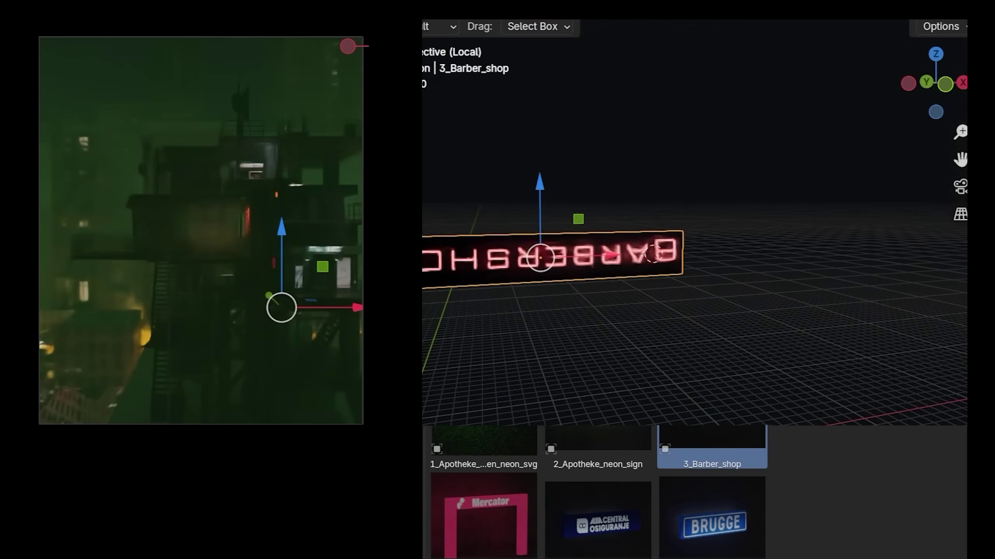
# - Slide the Barbershop sign along Y and rotate the subway plane 90° on X to stand upright
pyautogui.press('g')
pyautogui.press('y')
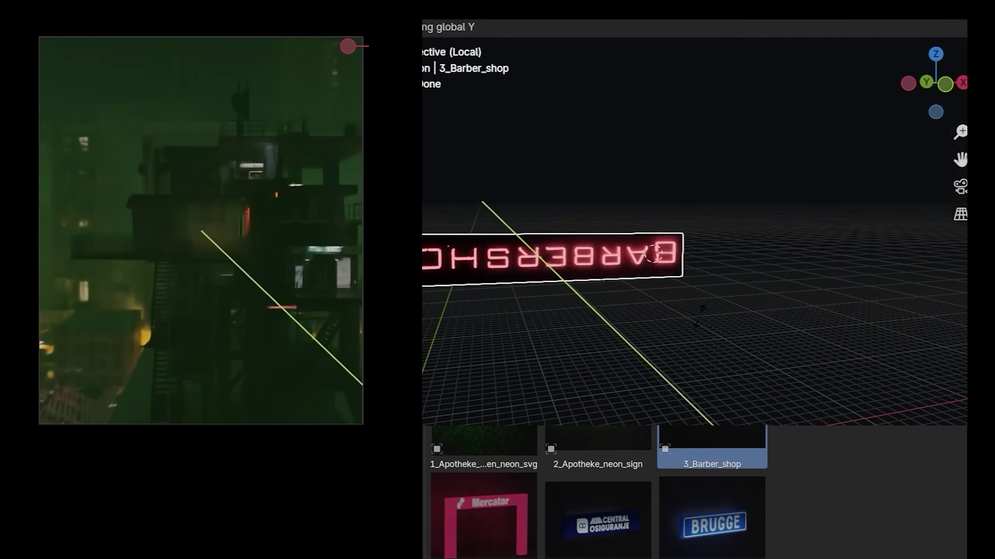
pyautogui.click(681, 314)
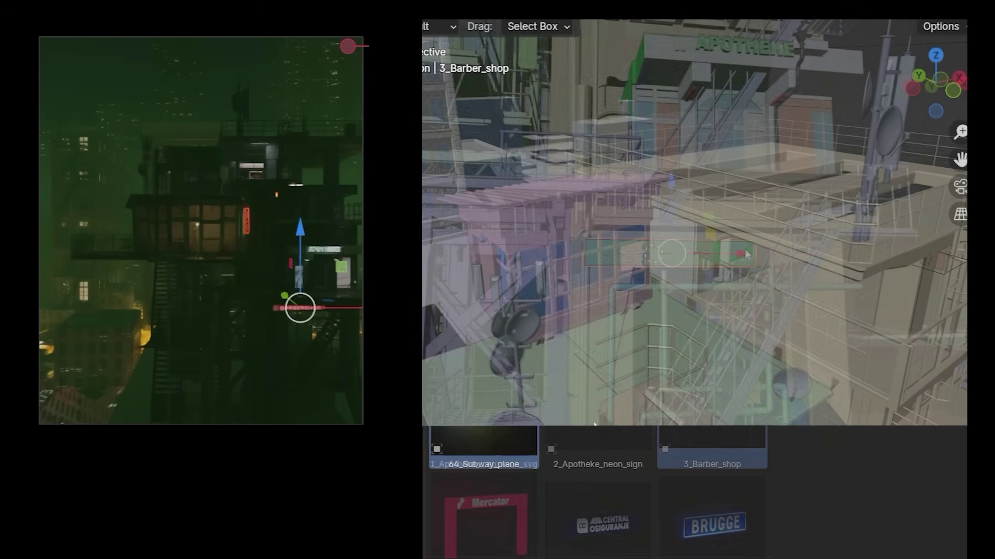
pyautogui.press('r')
pyautogui.press('x')
pyautogui.press('9')
pyautogui.press('0')
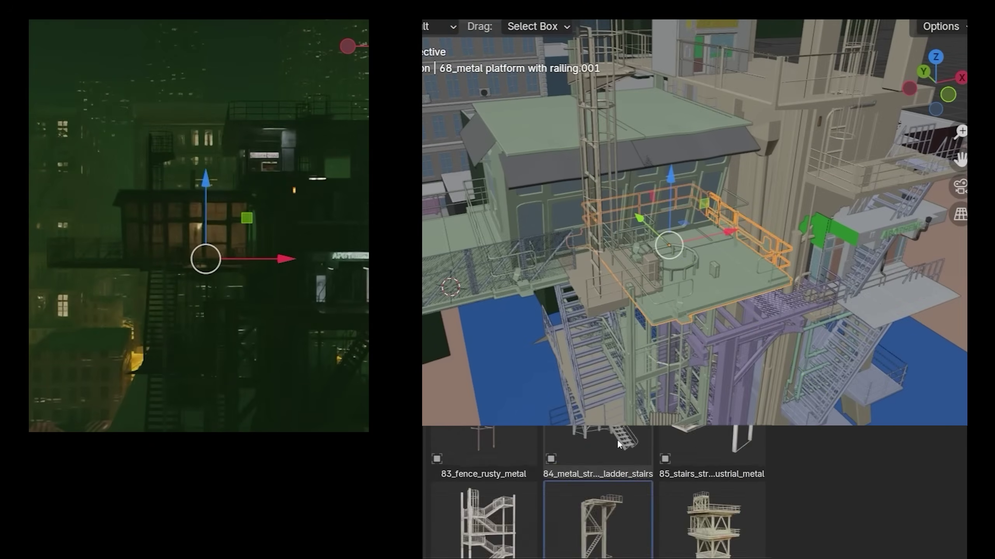
# - Place the 106_Roof_deco_6_satelite dish and lift it vertically onto the roof
pyautogui.scroll(-5, 617, 439)
pyautogui.moveTo(710, 447); pyautogui.dragTo(489, 130)
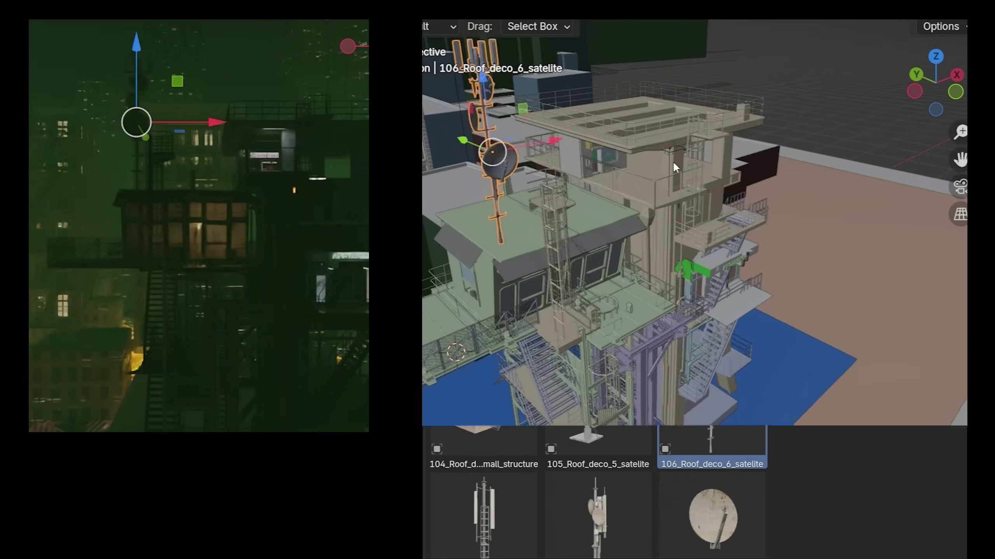
pyautogui.press('g')
pyautogui.press('z')
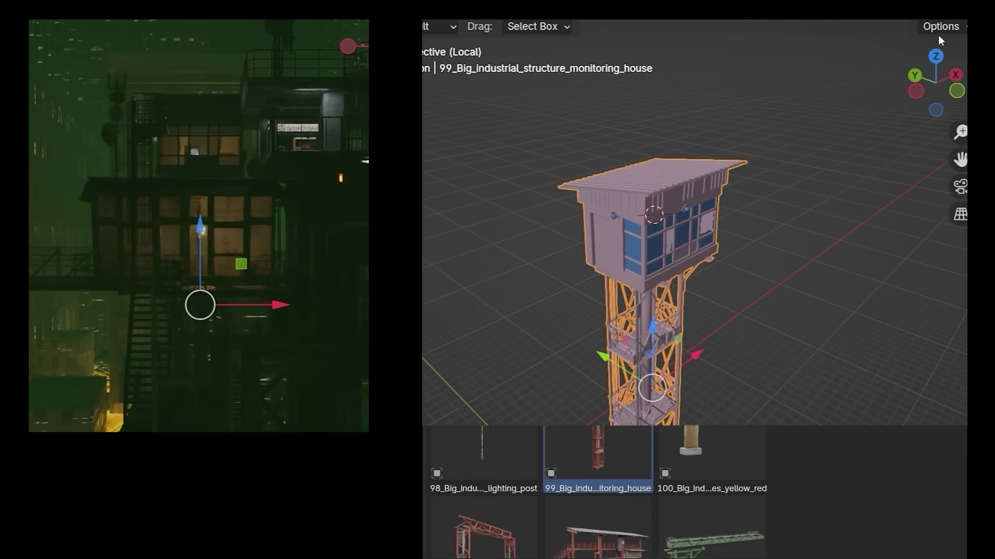
pyautogui.scroll(10, 692, 177)
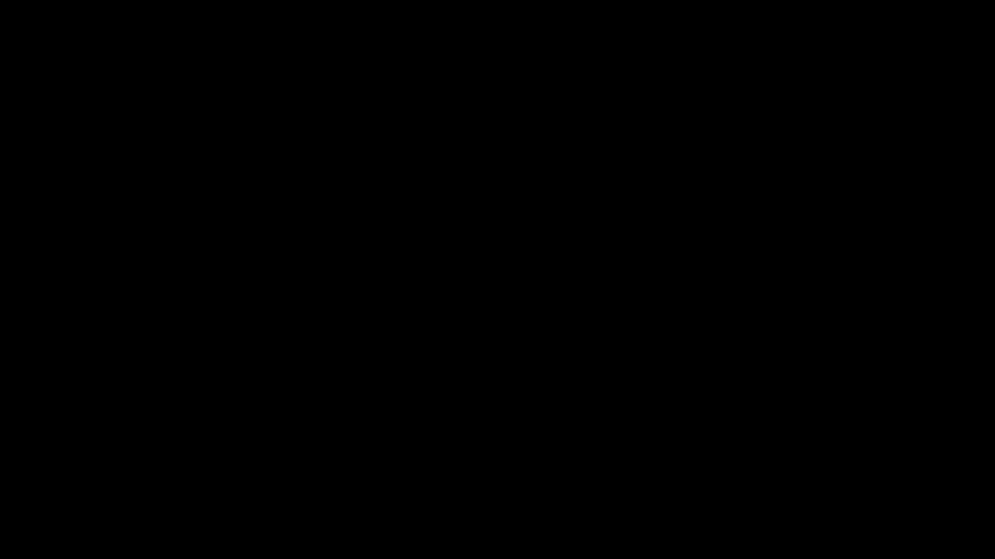
# - Move the Viewer and Composite nodes to the right to make room
pyautogui.moveTo(748, 393); pyautogui.dragTo(595, 235)
pyautogui.press('g')
pyautogui.scroll(1, 770, 218)
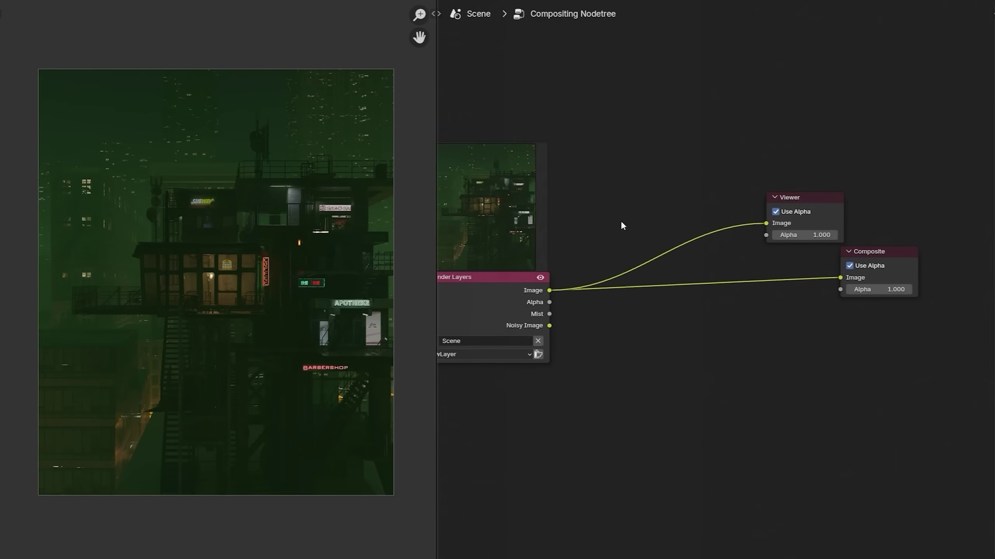
# - Insert a Mix node between Render Layers and Viewer, with its factor at 0.000
pyautogui.hotkey('shift', 'a')
pyautogui.write('mi')
pyautogui.press('Return')
pyautogui.click(783, 336)
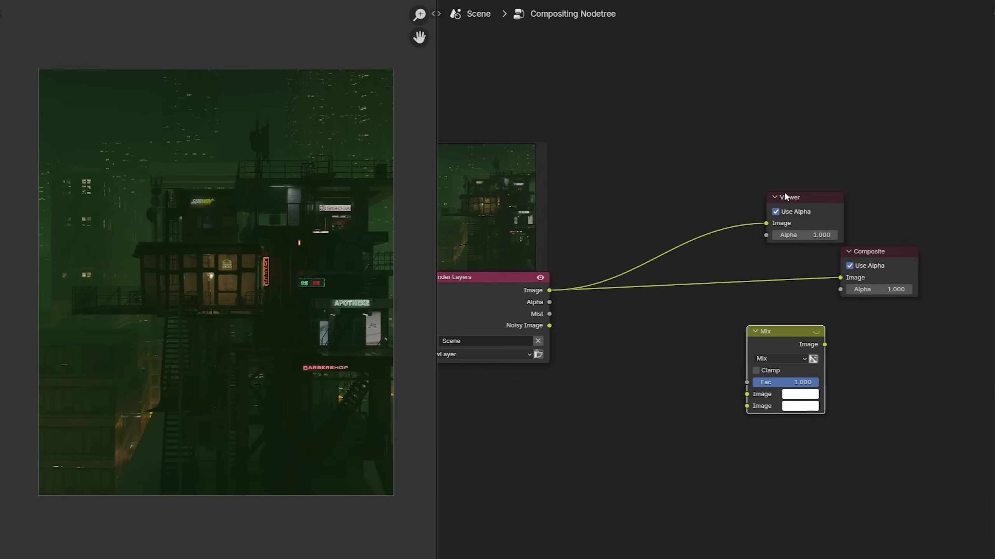
pyautogui.moveTo(785, 196); pyautogui.dragTo(810, 78)
pyautogui.scroll(-2, 756, 329)
pyautogui.scroll(1, 754, 199)
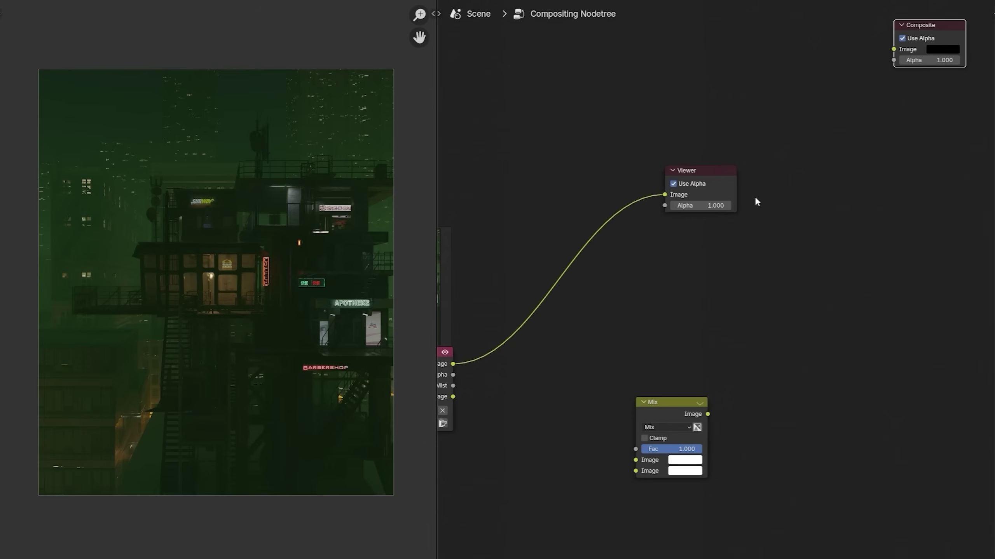
pyautogui.scroll(-2, 945, 228)
pyautogui.scroll(1, 709, 290)
pyautogui.moveTo(735, 385); pyautogui.dragTo(692, 245)
pyautogui.moveTo(724, 282); pyautogui.dragTo(785, 318)
# - Add a Color Ramp node fed by the Mist pass and preview it
pyautogui.scroll(1, 630, 407)
pyautogui.moveTo(629, 408); pyautogui.dragTo(679, 370, button='middle')
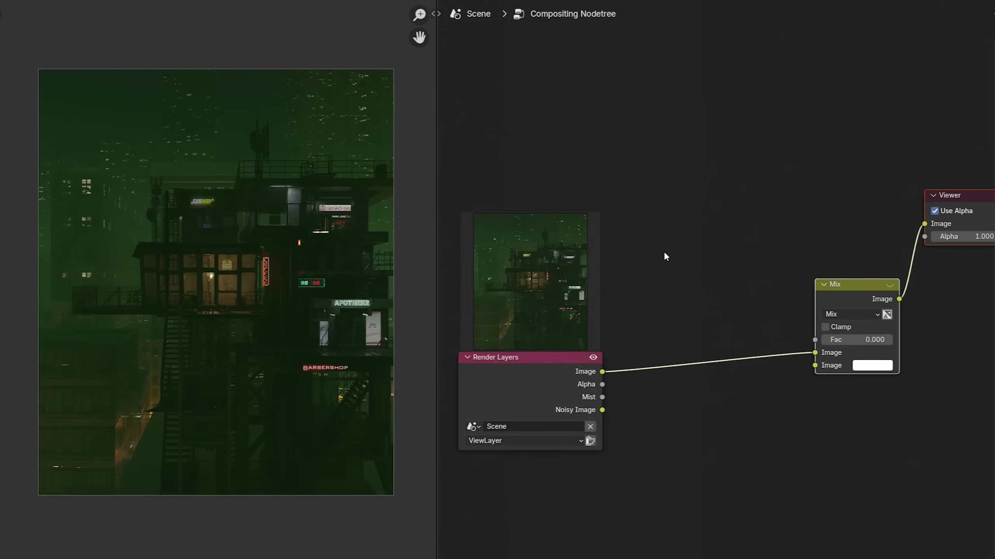
pyautogui.hotkey('shift', 'a')
pyautogui.write('col')
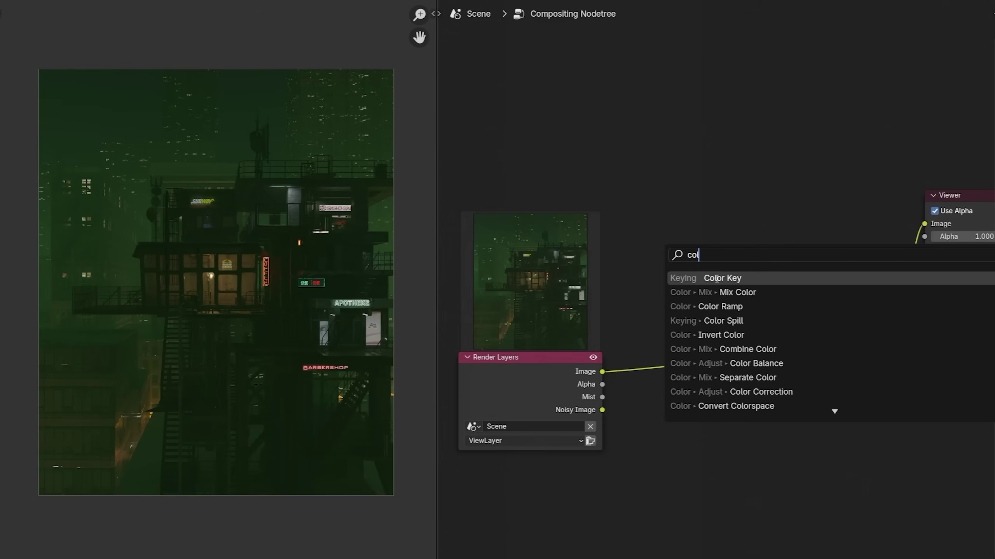
pyautogui.click(720, 306)
pyautogui.click(705, 253)
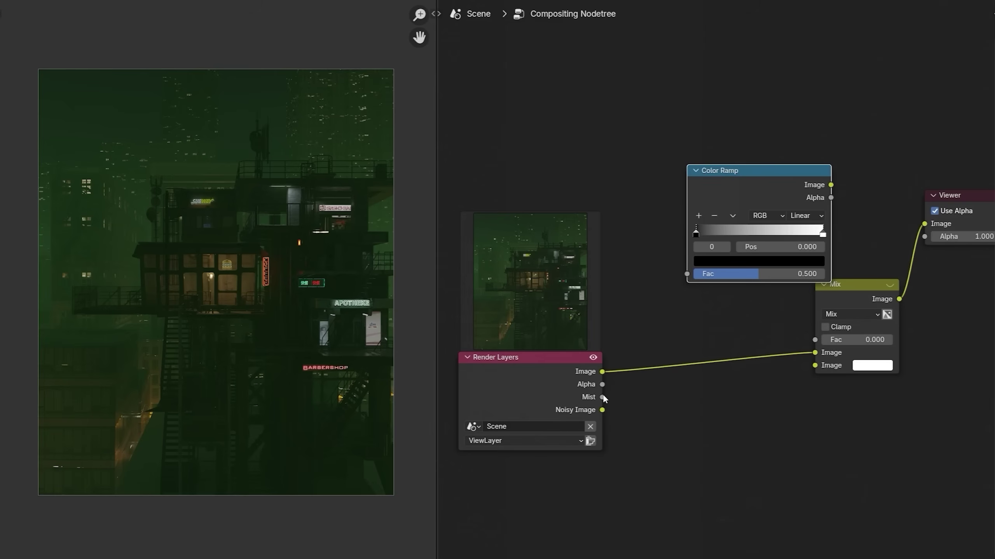
pyautogui.moveTo(602, 397); pyautogui.dragTo(687, 274)
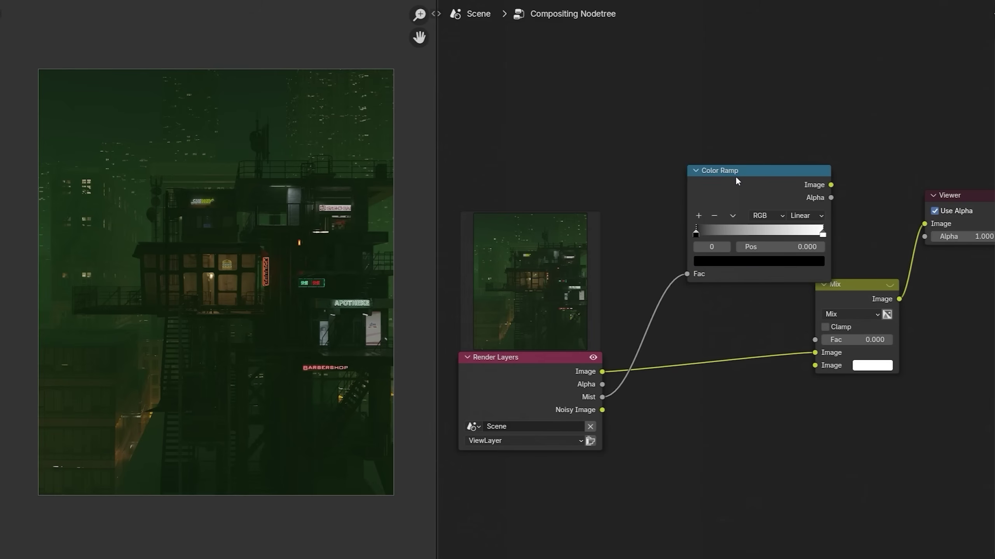
pyautogui.keyDown('ctrl'); pyautogui.keyDown('shift'); pyautogui.click(736, 179); pyautogui.keyUp('shift'); pyautogui.keyUp('ctrl')
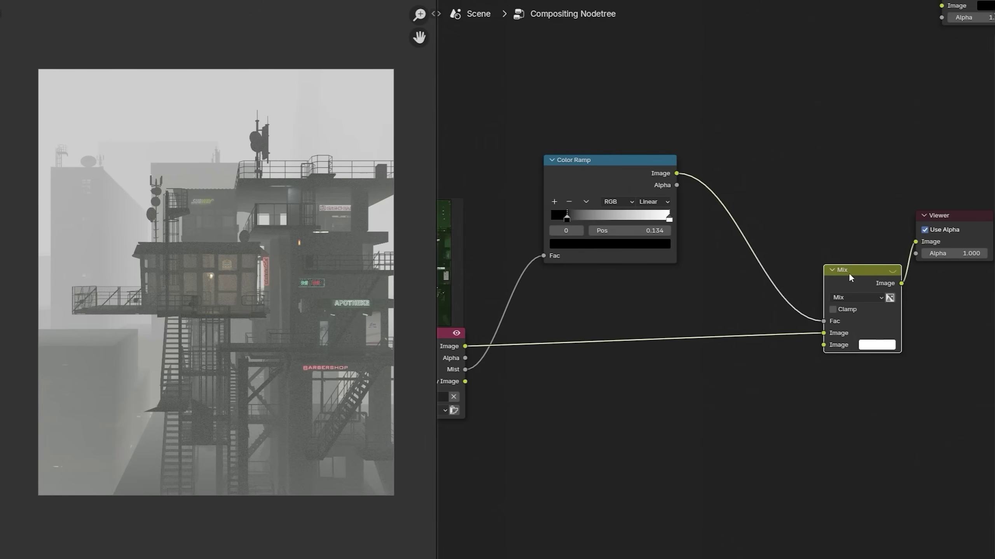
# - Set the Mix node's second colour to pale green
pyautogui.moveTo(848, 273); pyautogui.dragTo(866, 263, button='middle')
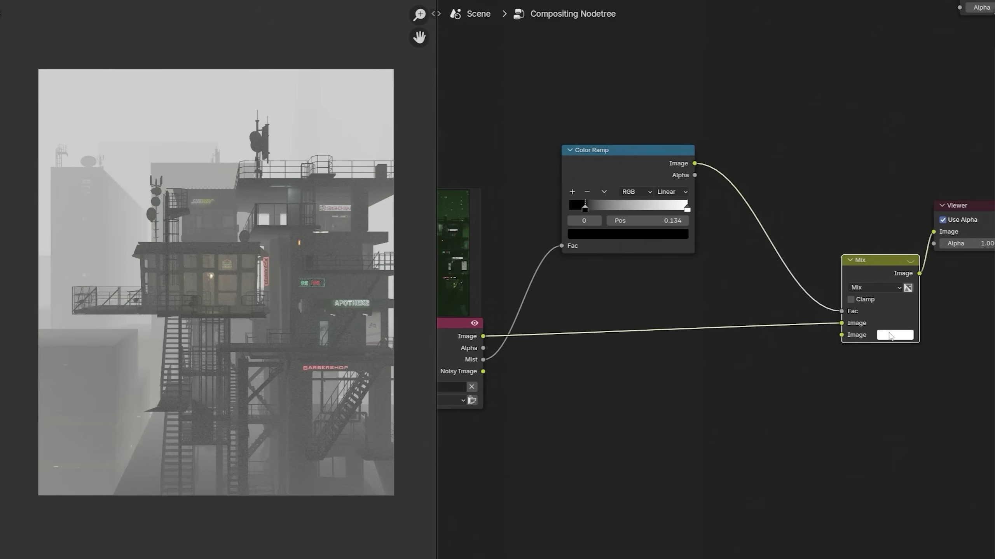
pyautogui.click(895, 335)
pyautogui.moveTo(921, 198); pyautogui.dragTo(914, 193)
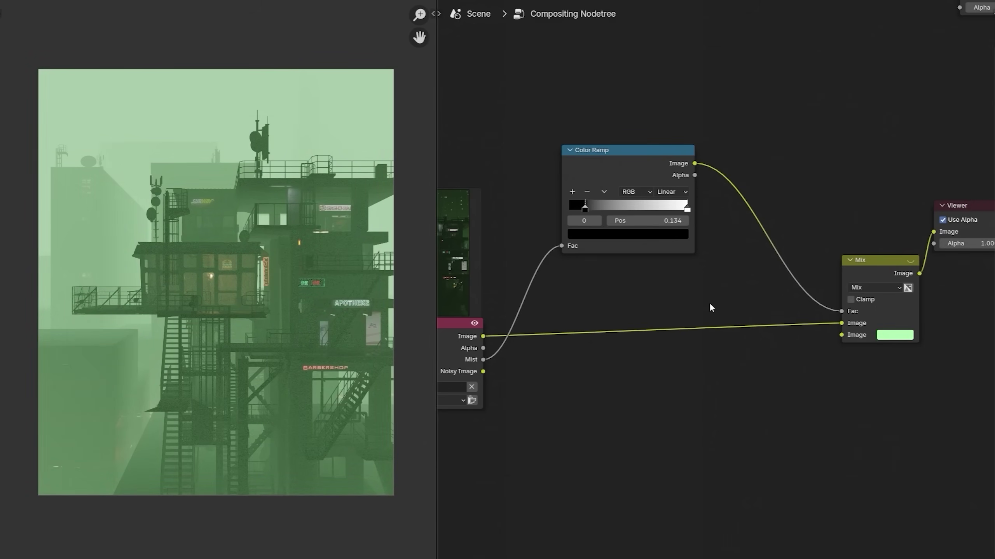
# - Adjust the ramp stops: white stop to black, left stop at 0.364, right stop value 0.187
pyautogui.click(671, 233)
pyautogui.moveTo(669, 87); pyautogui.dragTo(669, 119)
pyautogui.moveTo(572, 209); pyautogui.dragTo(612, 206)
pyautogui.click(608, 340)
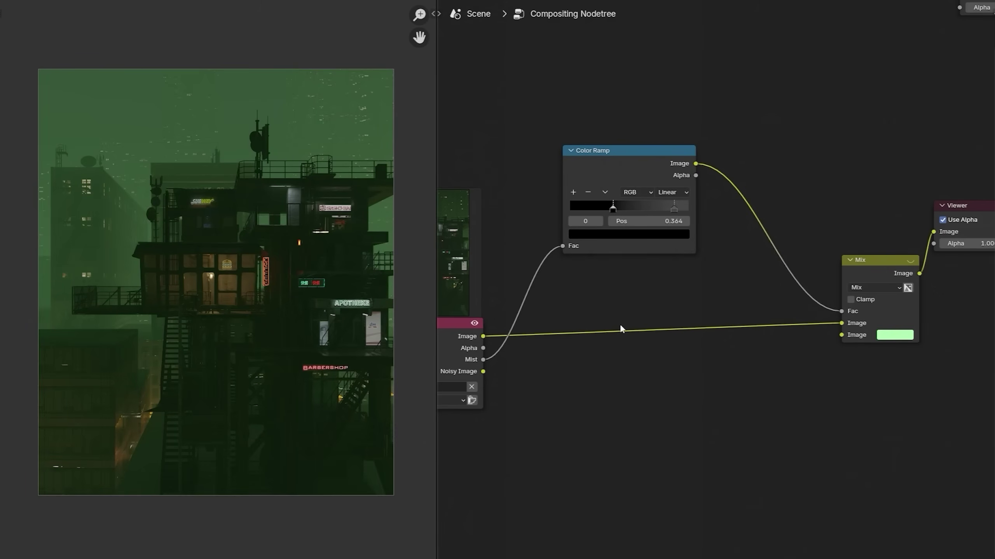
pyautogui.scroll(-1, 620, 323)
pyautogui.moveTo(556, 164); pyautogui.dragTo(588, 334)
pyautogui.scroll(1, 671, 323)
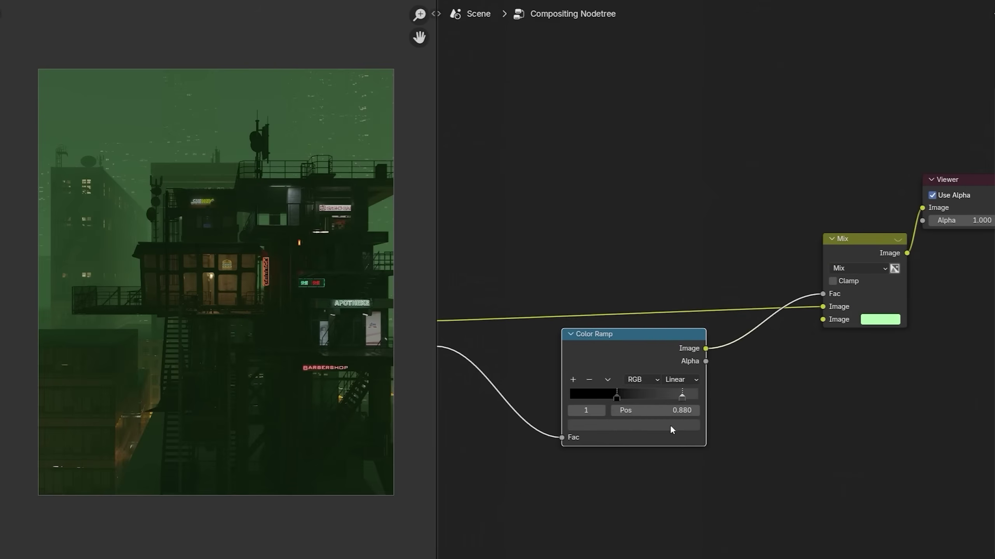
pyautogui.click(673, 428)
pyautogui.click(678, 283)
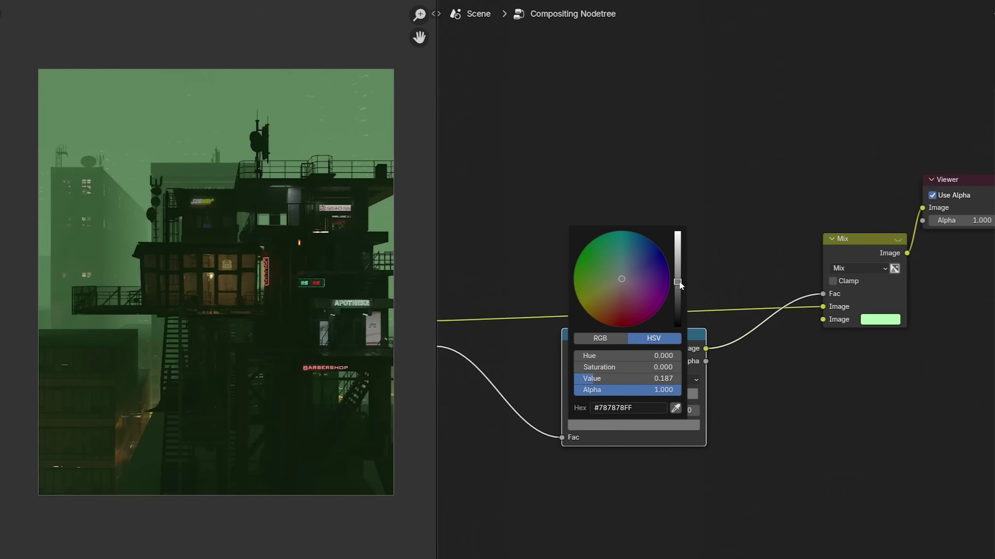
# - Add a second Mix Color node before the Viewer, fed by the green-mist result
pyautogui.scroll(-2, 662, 235)
pyautogui.hotkey('shift', 'a')
pyautogui.write('m')
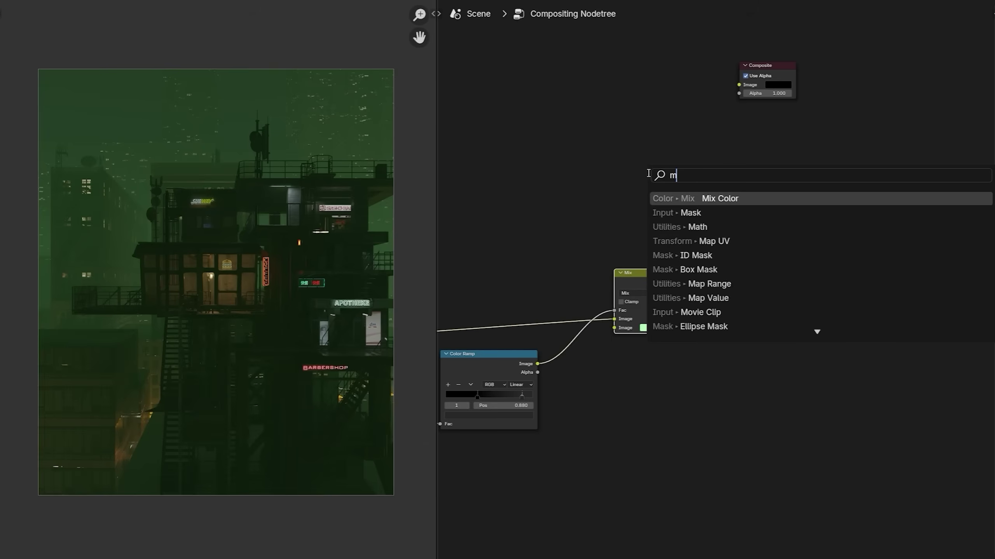
pyautogui.press('Return')
pyautogui.click(671, 283)
pyautogui.moveTo(671, 283); pyautogui.dragTo(762, 303)
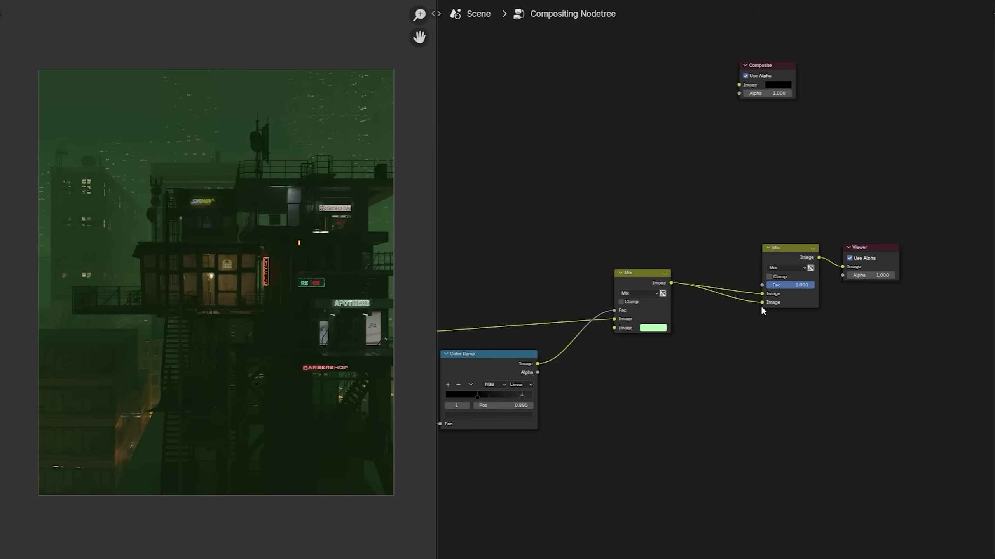
pyautogui.scroll(2, 761, 305)
# - Add a Blur node of size 300 on the link and raise the final Mix factor to 1.000
pyautogui.hotkey('shift', 'a')
pyautogui.write('blu')
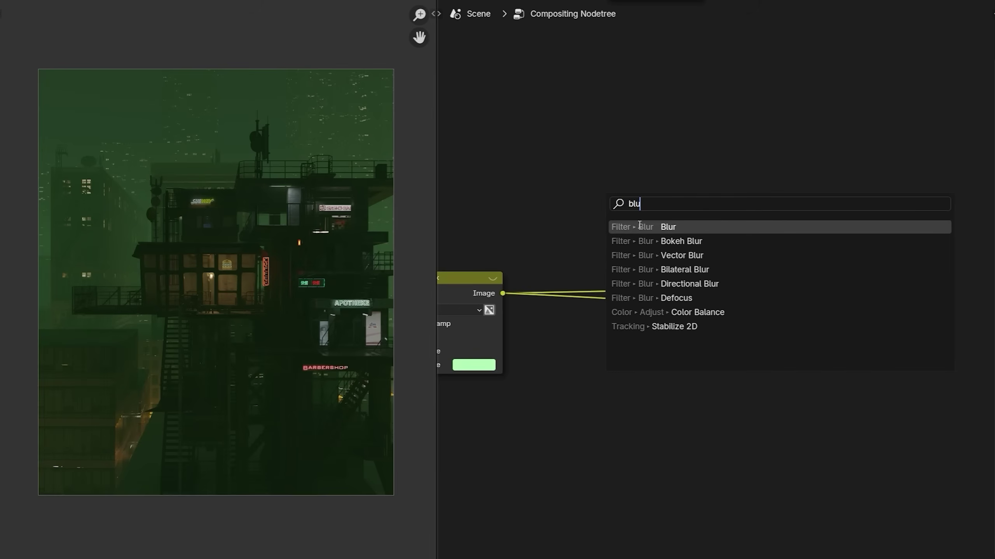
pyautogui.press('Return')
pyautogui.click(587, 299)
pyautogui.click(631, 409)
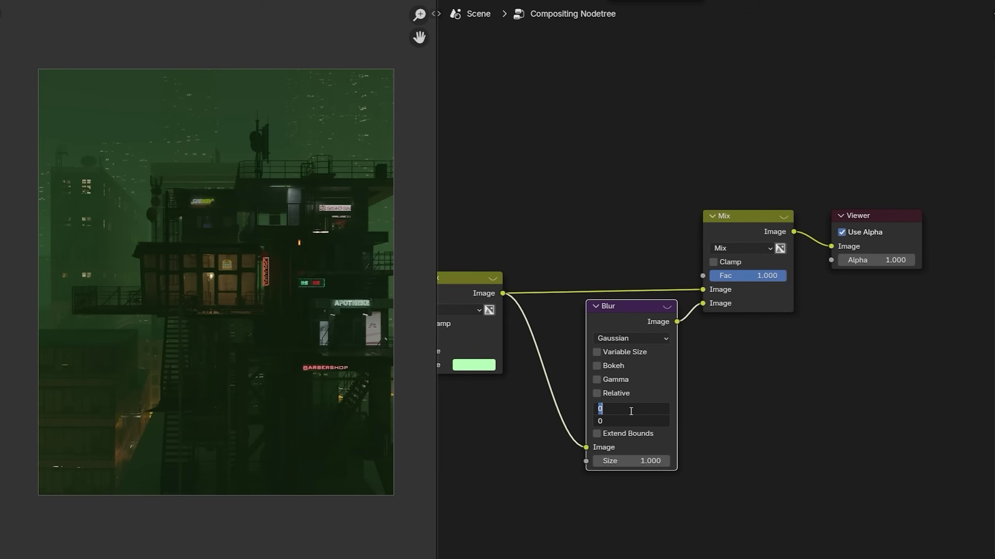
pyautogui.write('300')
pyautogui.press('Return')
pyautogui.scroll(1, 830, 308)
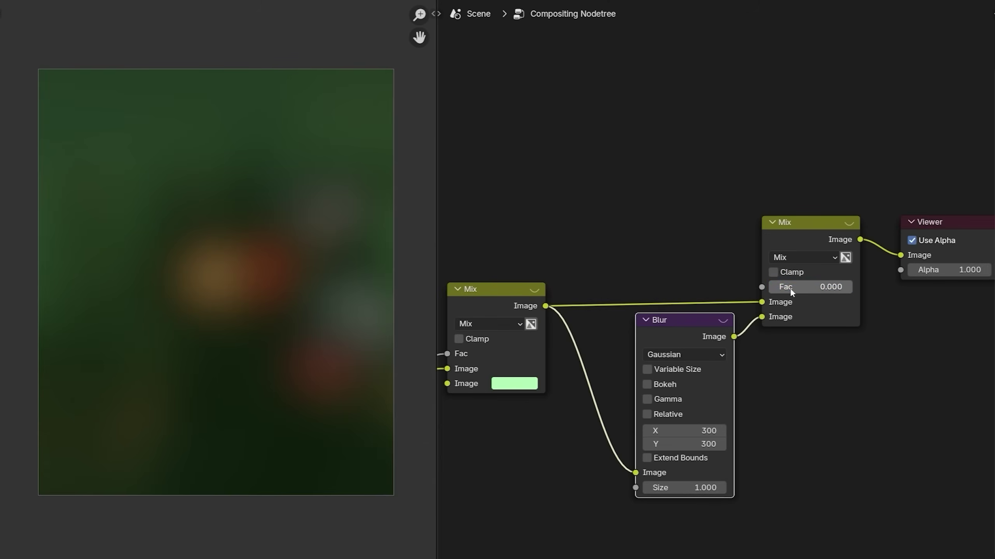
pyautogui.moveTo(789, 287); pyautogui.dragTo(842, 288)
# - Duplicate the Color Ramp, feeding it from Mist and into the final Mix factor
pyautogui.scroll(-3, 632, 289)
pyautogui.keyDown('ctrl'); pyautogui.moveTo(631, 289); pyautogui.dragTo(723, 289, button='middle'); pyautogui.keyUp('ctrl')
pyautogui.click(546, 408)
pyautogui.hotkey('shift', 'd')
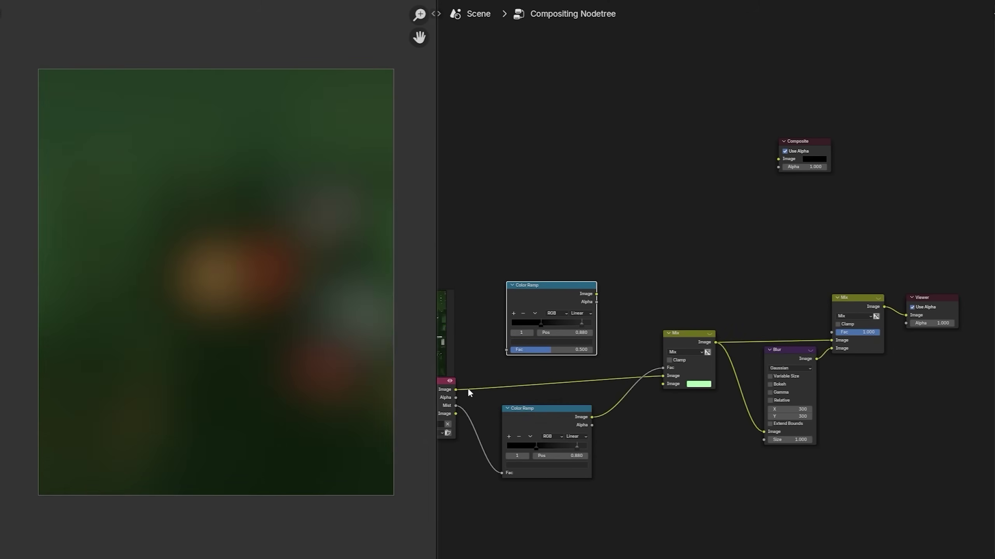
pyautogui.moveTo(504, 355); pyautogui.dragTo(507, 350)
pyautogui.scroll(1, 838, 302)
pyautogui.moveTo(596, 294); pyautogui.dragTo(831, 332)
pyautogui.keyDown('ctrl'); pyautogui.moveTo(627, 353); pyautogui.dragTo(537, 360, button='middle'); pyautogui.keyUp('ctrl')
# - Move the top ramp's light stop to 0.851 and brighten its value to 0.820
pyautogui.click(538, 360)
pyautogui.moveTo(539, 235); pyautogui.dragTo(543, 198)
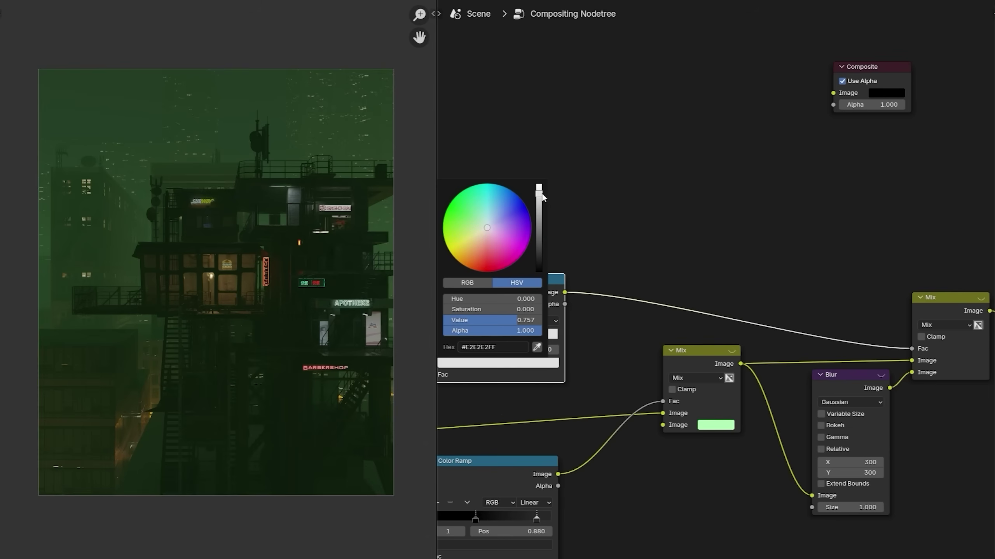
pyautogui.moveTo(542, 338); pyautogui.dragTo(675, 331, button='middle')
pyautogui.scroll(1, 675, 331)
pyautogui.moveTo(677, 332); pyautogui.dragTo(674, 333)
pyautogui.click(666, 362)
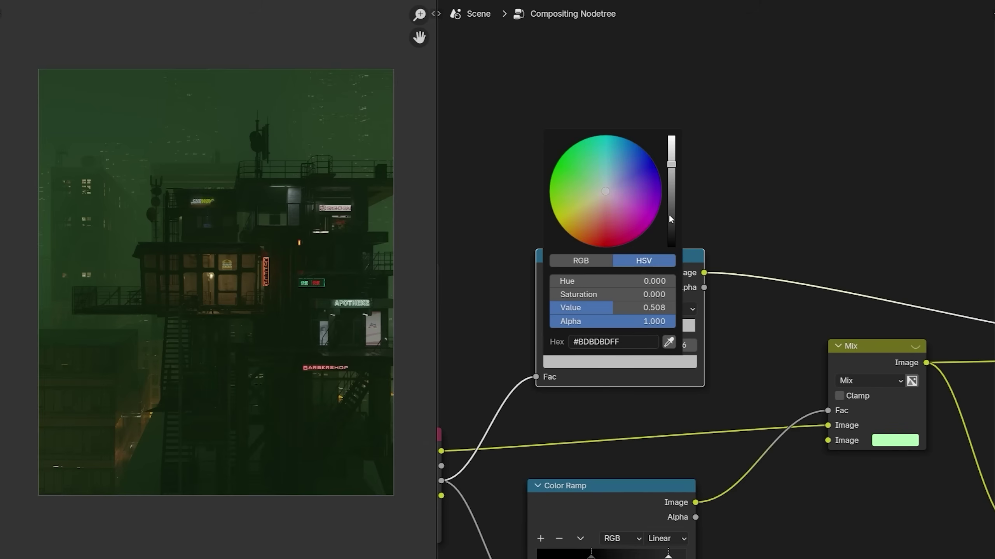
pyautogui.moveTo(672, 169); pyautogui.dragTo(673, 164)
# - Box-select the compositing nodes and scale them closer together
pyautogui.scroll(-4, 719, 294)
pyautogui.moveTo(566, 240); pyautogui.dragTo(756, 419)
pyautogui.press('s')
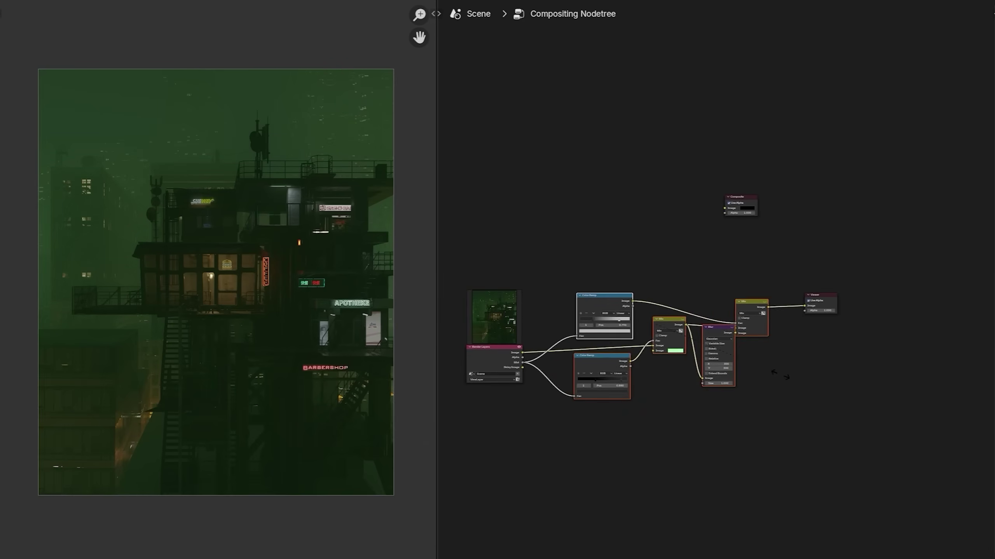
pyautogui.click(679, 361)
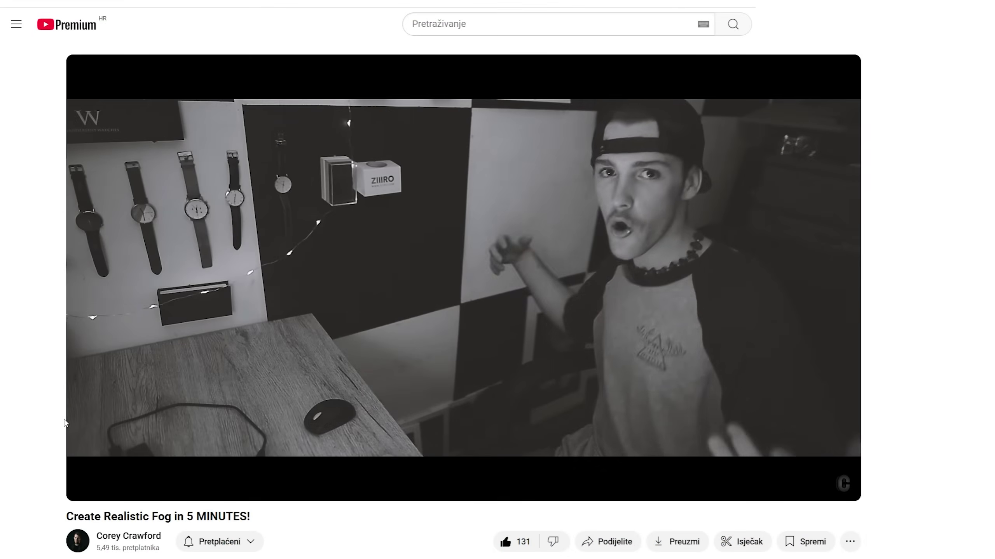
# - Browse the FOG overlays folder and bring Fog 10.png into Blender's node editor
pyautogui.scroll(-2, 65, 423)
pyautogui.click(73, 447)
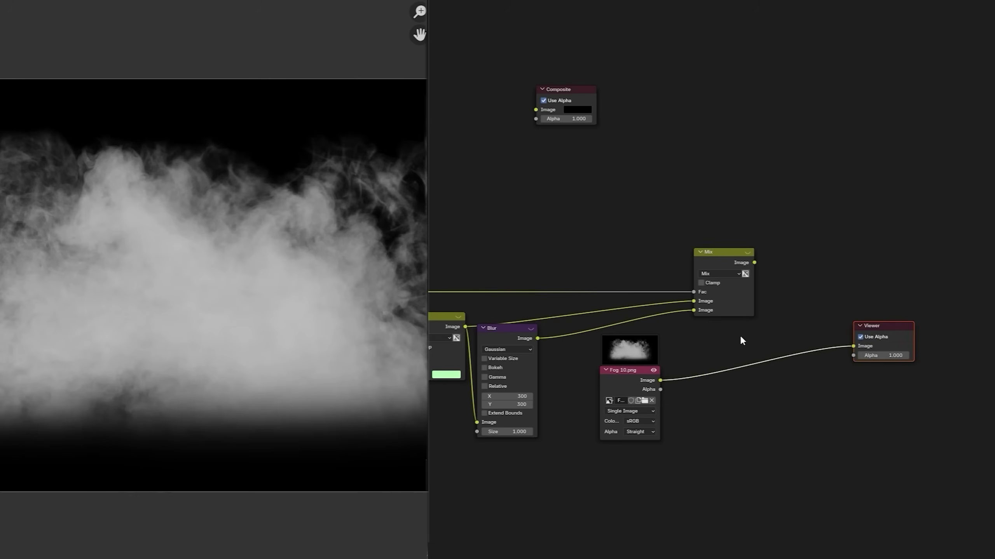
# - Add a Scale node for the fog set to Render Size with Fit
pyautogui.hotkey('shift', 'a')
pyautogui.write('sca')
pyautogui.press('Return')
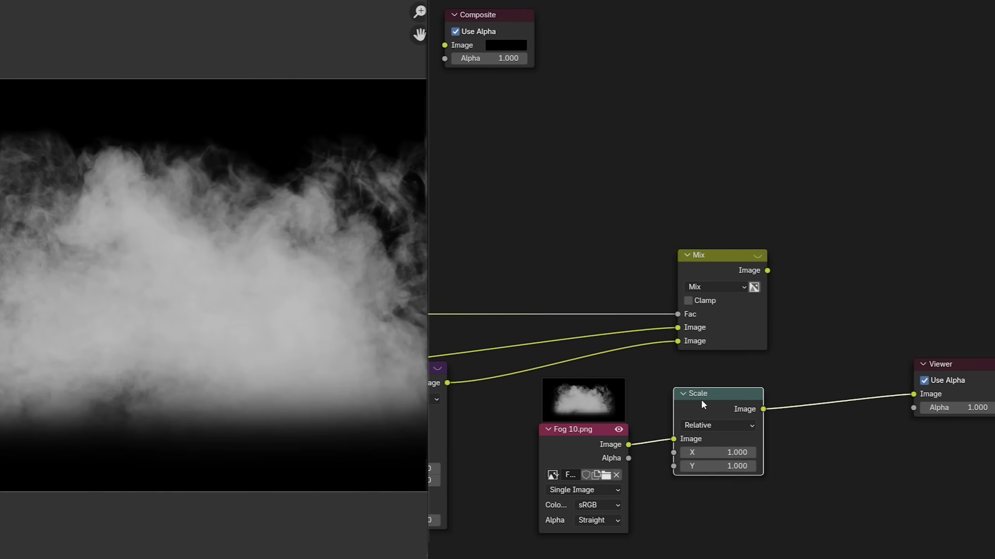
pyautogui.click(718, 425)
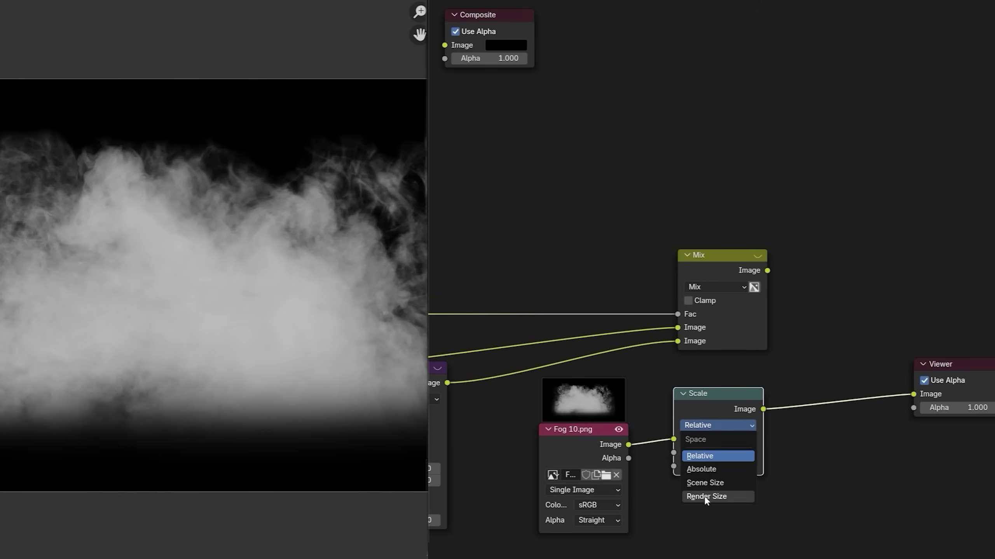
pyautogui.click(703, 497)
pyautogui.click(719, 440)
# - Add a Mix node screening the scaled fog over the scene at factor 0.770
pyautogui.click(634, 202)
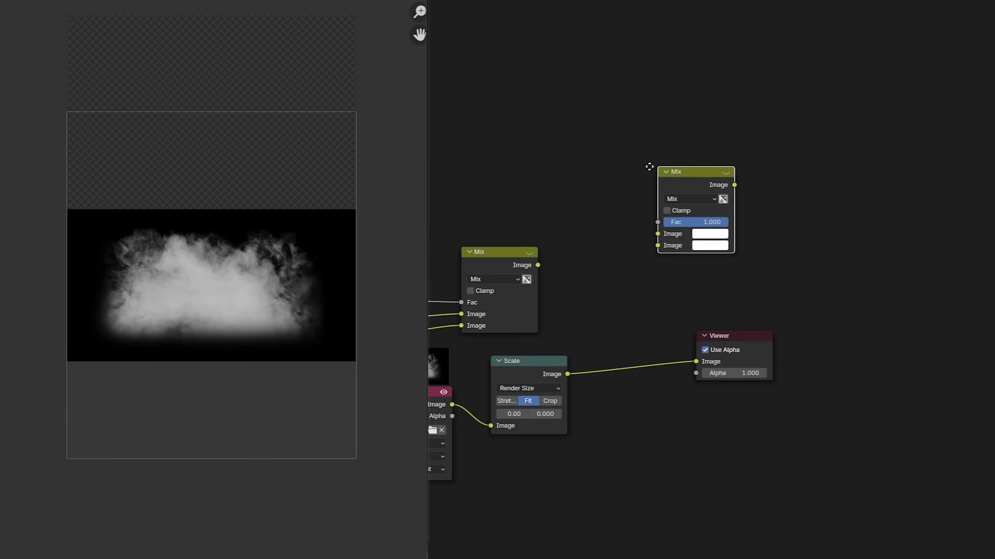
pyautogui.click(583, 230)
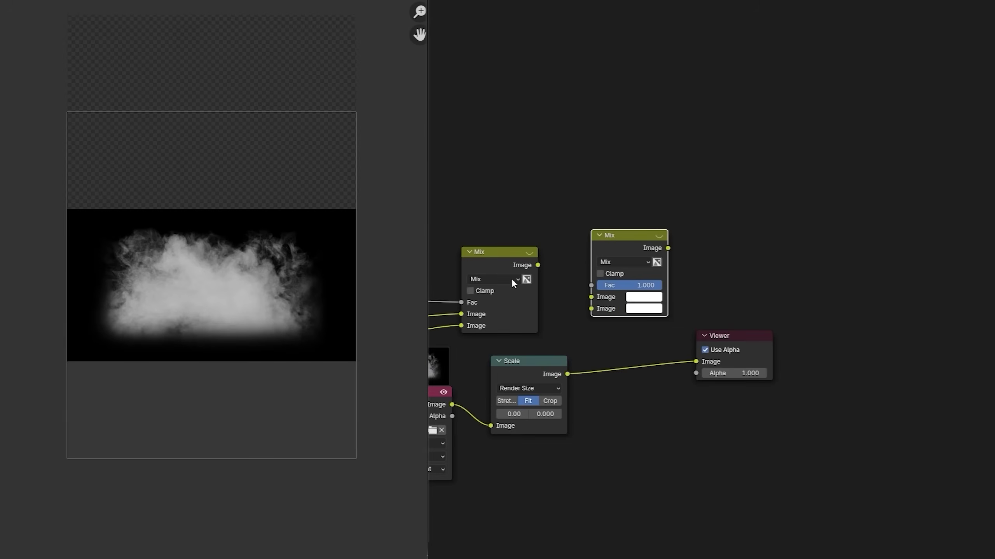
pyautogui.moveTo(589, 289); pyautogui.dragTo(591, 297)
pyautogui.moveTo(567, 374); pyautogui.dragTo(591, 308)
pyautogui.keyDown('ctrl'); pyautogui.keyDown('shift'); pyautogui.click(634, 251); pyautogui.keyUp('shift'); pyautogui.keyUp('ctrl')
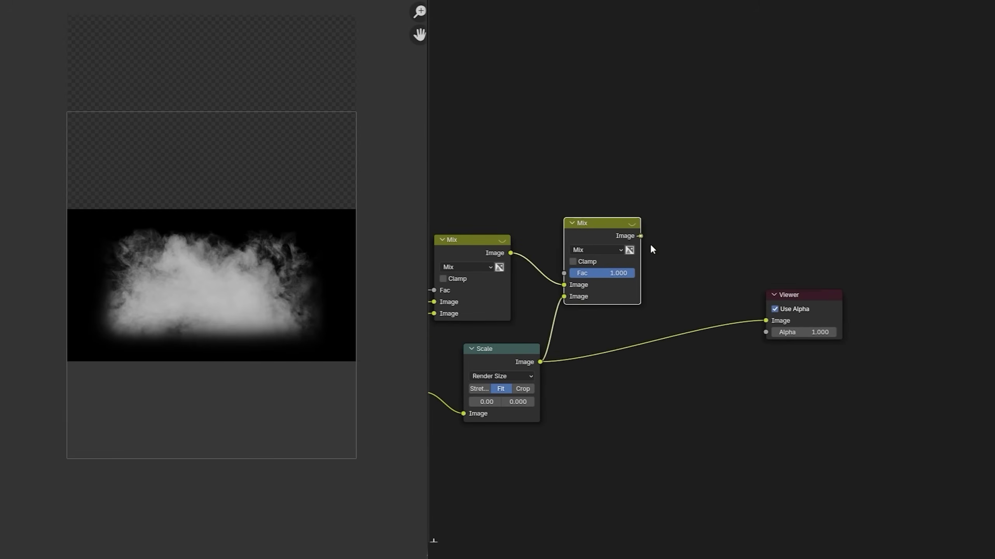
pyautogui.moveTo(619, 273)
pyautogui.mouseDown()
pyautogui.moveTo(599, 273)
pyautogui.moveTo(609, 275)
pyautogui.mouseUp()
pyautogui.moveTo(576, 275); pyautogui.dragTo(699, 214, button='middle')
pyautogui.click(700, 214)
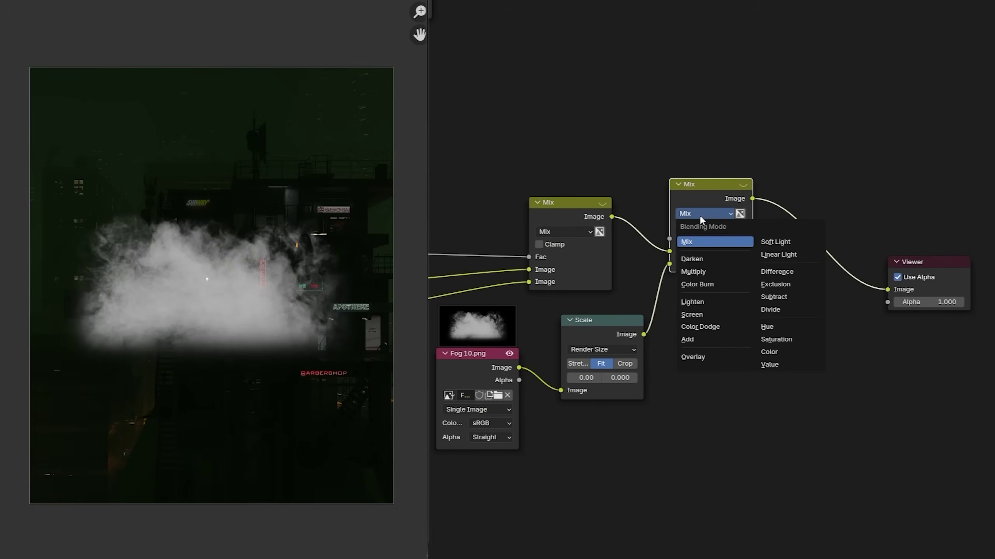
pyautogui.click(695, 311)
# - Shift the fog upward with a Y offset of 0.150
pyautogui.scroll(-1, 665, 352)
pyautogui.click(641, 412)
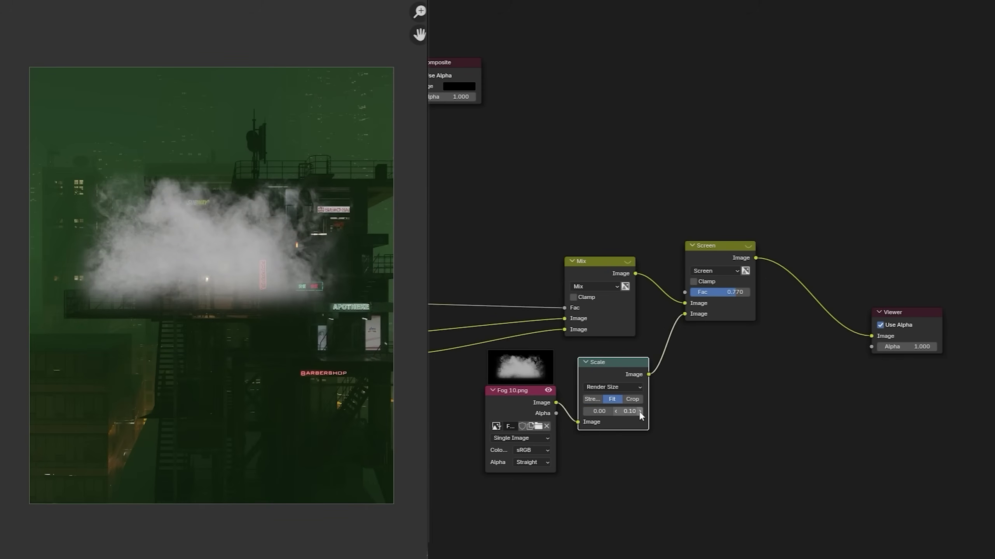
pyautogui.moveTo(649, 403); pyautogui.dragTo(704, 404)
pyautogui.click(665, 411)
pyautogui.write('5')
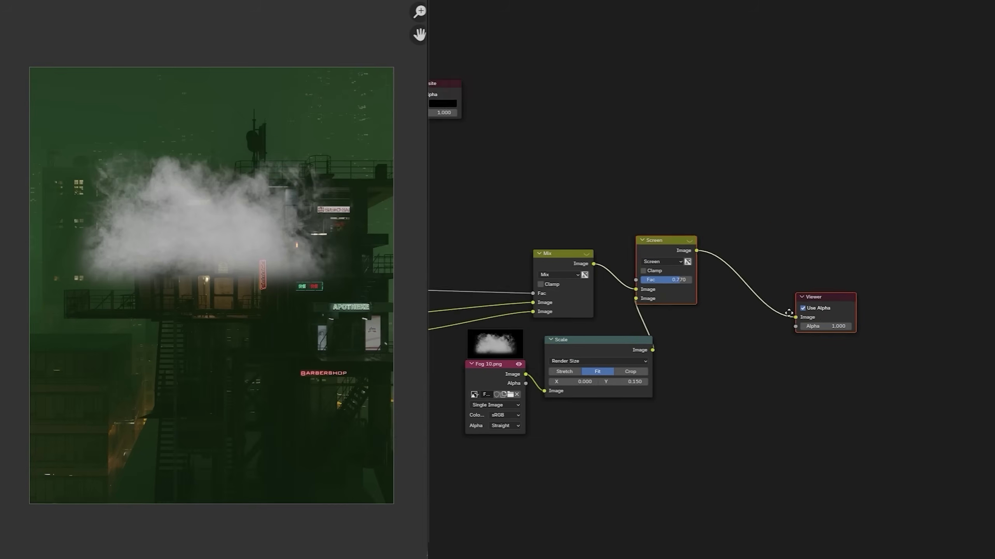
pyautogui.press('Return')
# - Insert a second Scale node on the fog link, scaling it to 2.000
pyautogui.hotkey('shift', 'a')
pyautogui.click(682, 334)
pyautogui.click(747, 408)
pyautogui.moveTo(747, 407); pyautogui.dragTo(747, 397)
pyautogui.write('20')
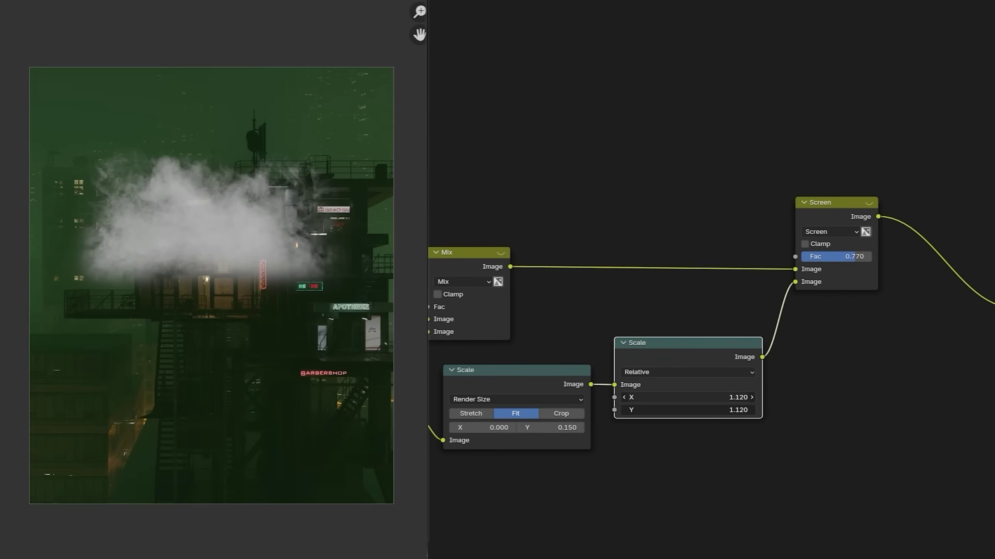
pyautogui.press('Return')
# - Move the top ramp's dark stop to 0.379 and lower the fog Y offset to 0.050
pyautogui.press('Home')
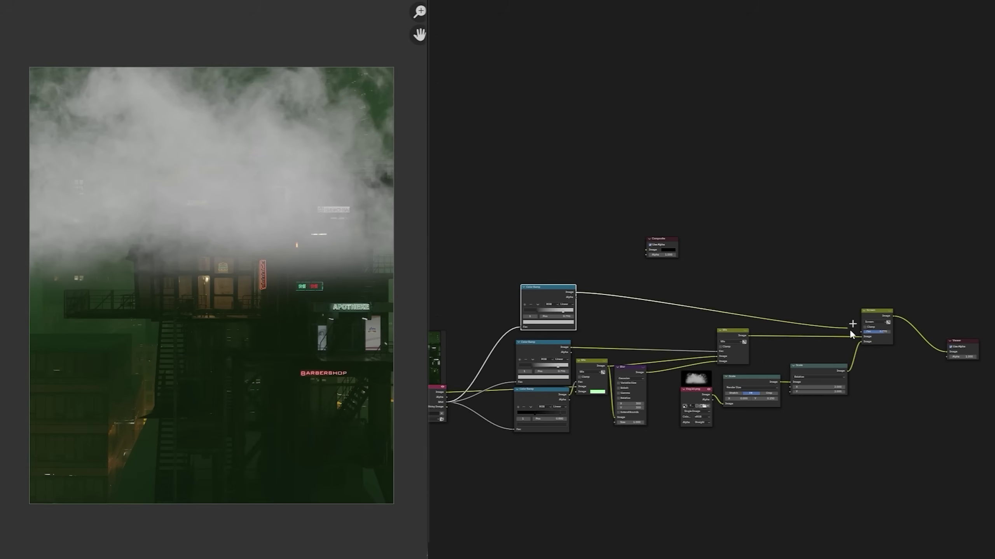
pyautogui.scroll(2, 627, 325)
pyautogui.moveTo(532, 310); pyautogui.dragTo(543, 311)
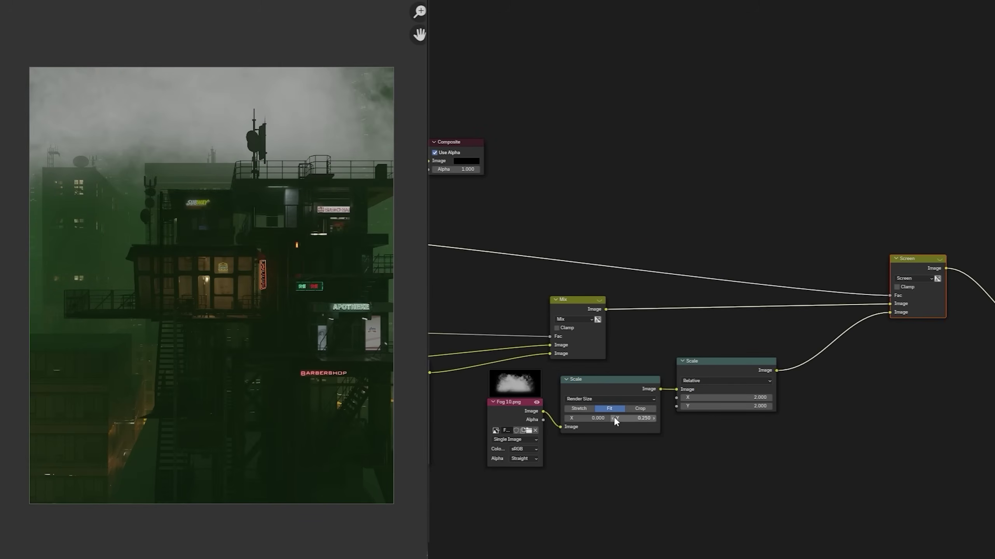
pyautogui.click(613, 419)
pyautogui.click(613, 418)
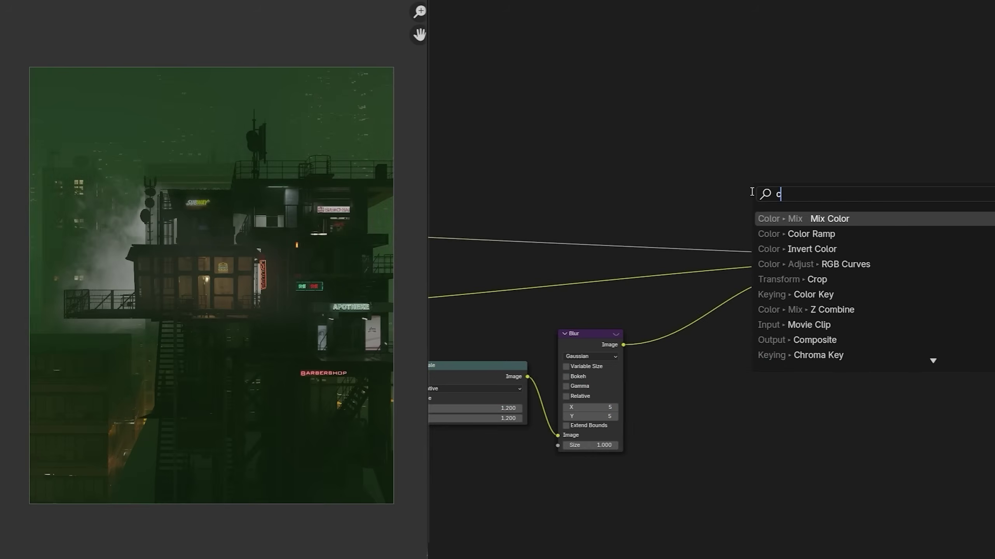
# - Add a Color Ramp between Blur and Screen, tinting its light stop pale yellow
pyautogui.write('col')
pyautogui.click(799, 251)
pyautogui.click(765, 357)
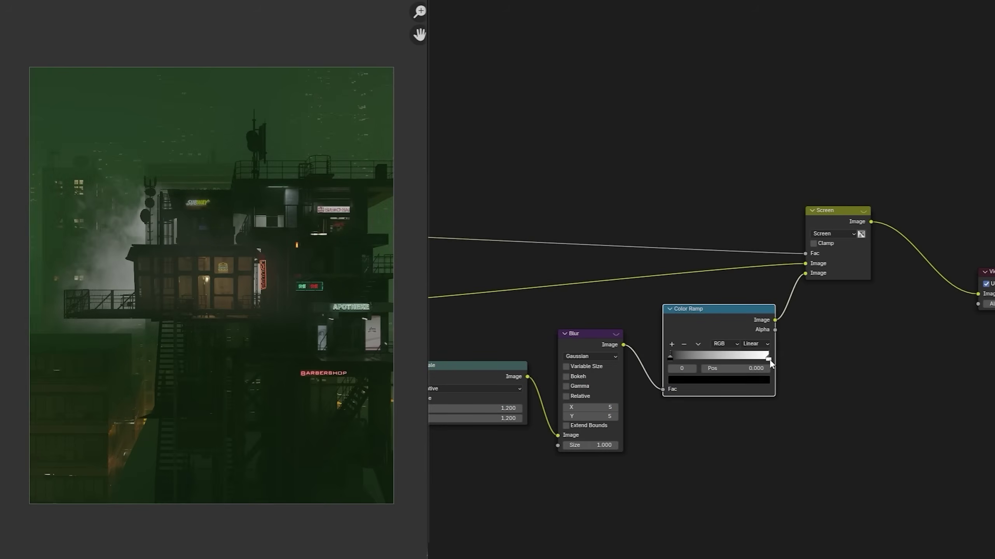
pyautogui.click(718, 379)
pyautogui.moveTo(713, 268); pyautogui.dragTo(698, 271)
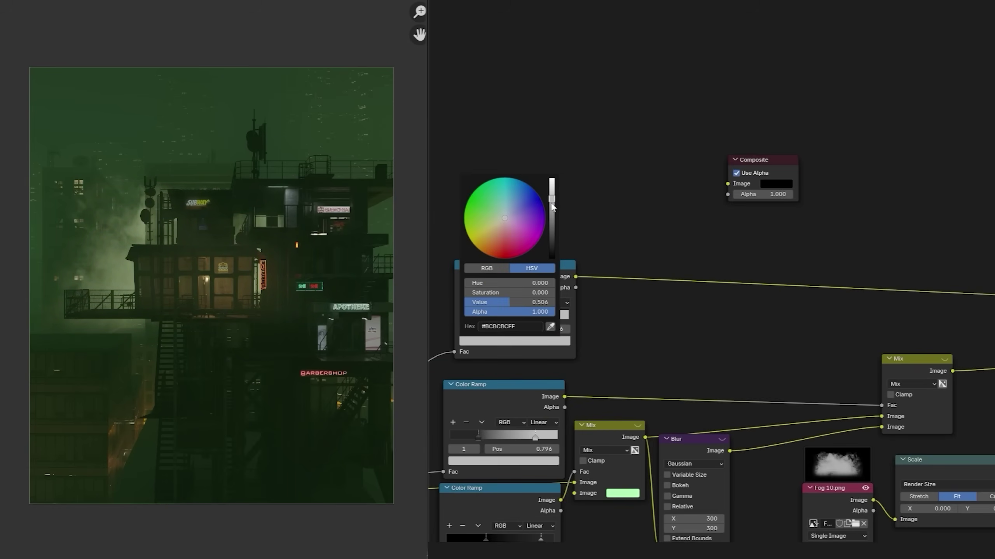
pyautogui.moveTo(551, 208)
pyautogui.mouseDown()
pyautogui.moveTo(551, 179)
pyautogui.moveTo(551, 203)
pyautogui.mouseUp()
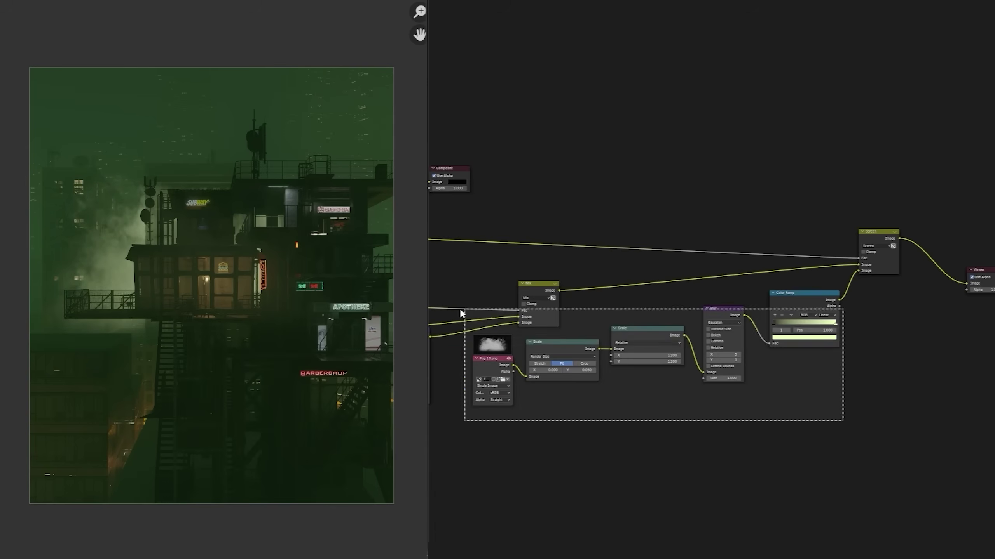
# - Tighten the fog nodes and add a Screen Mix before the Viewer at factor 0.663
pyautogui.press('s')
pyautogui.click(657, 340)
pyautogui.keyDown('ctrl'); pyautogui.hscroll(5, 657, 340); pyautogui.keyUp('ctrl')
pyautogui.hotkey('shift', 'a')
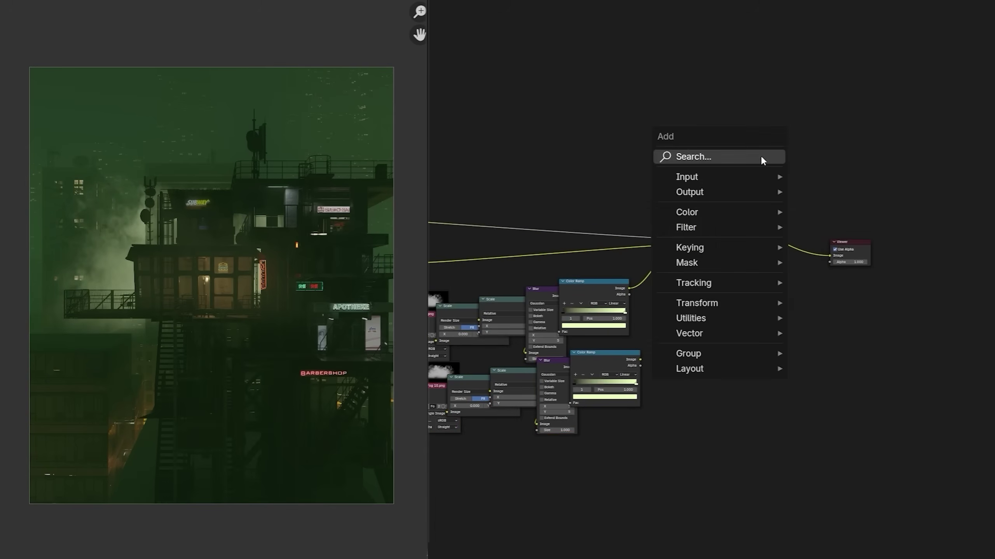
pyautogui.write('mix')
pyautogui.press('Return')
pyautogui.click(777, 221)
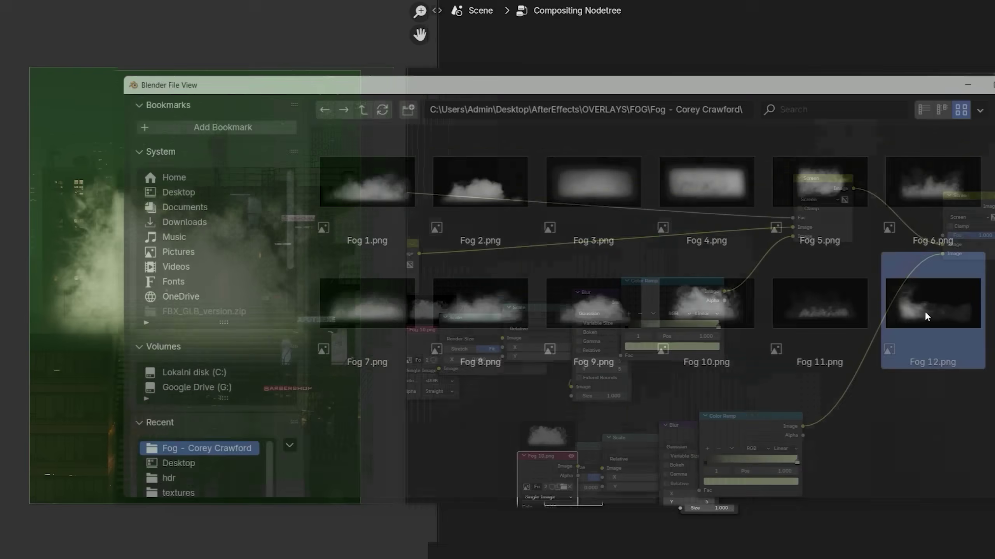
pyautogui.moveTo(907, 214); pyautogui.dragTo(897, 218)
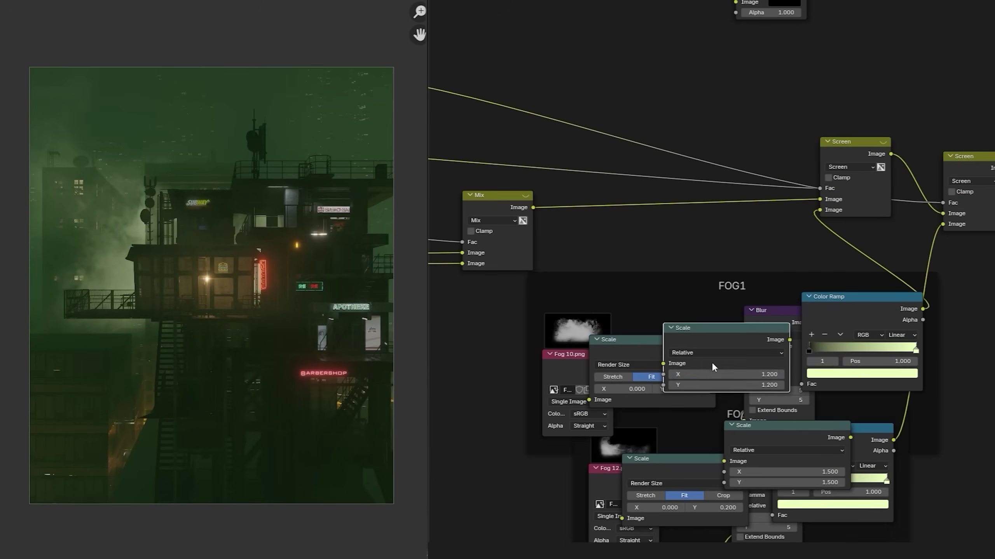
# - Refine the fog mask ramps: light stop to 0.711, darker stops, lowest ramp near black
pyautogui.doubleClick(711, 372)
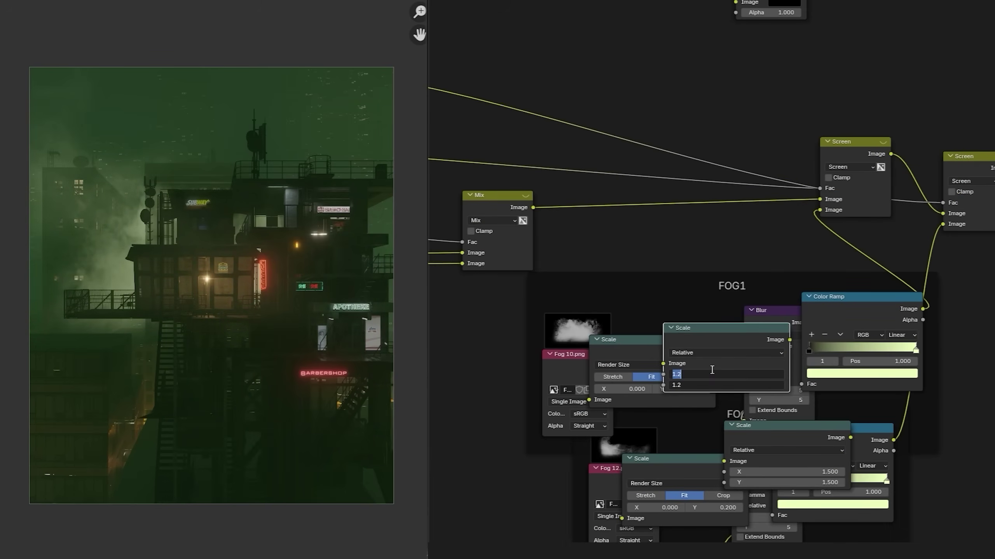
pyautogui.press('Return')
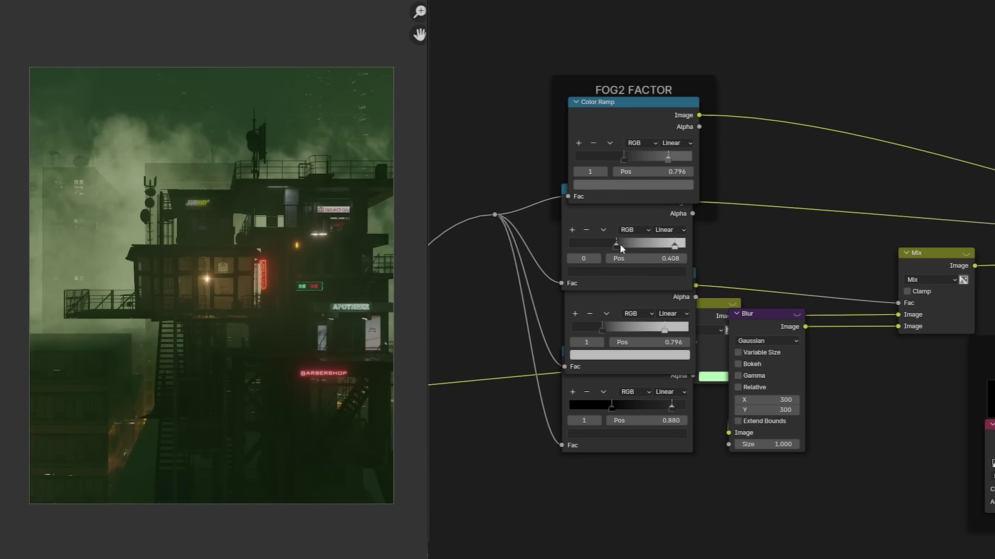
pyautogui.moveTo(621, 244); pyautogui.dragTo(604, 245)
pyautogui.moveTo(675, 245); pyautogui.dragTo(648, 247)
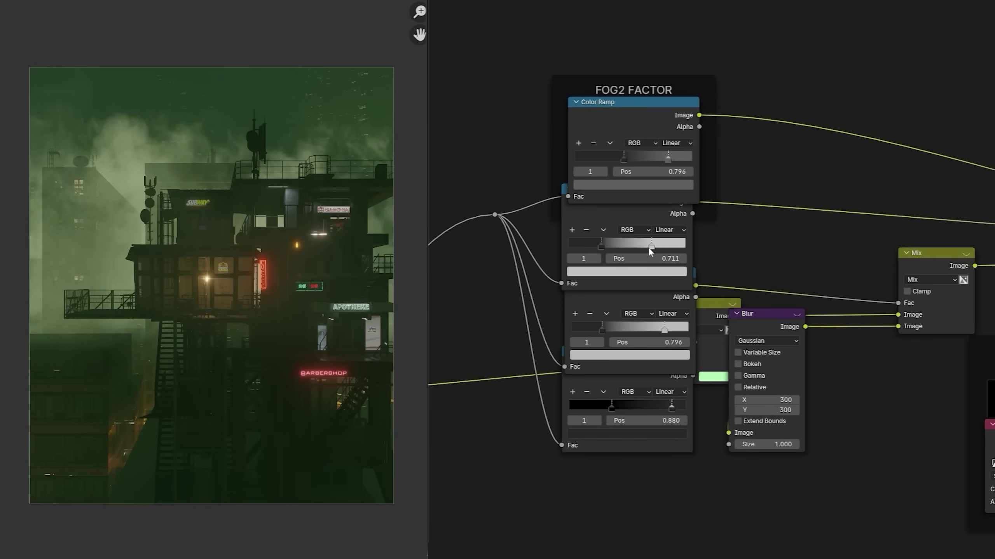
pyautogui.click(661, 272)
pyautogui.moveTo(667, 122); pyautogui.dragTo(668, 147)
pyautogui.scroll(-2, 676, 298)
pyautogui.scroll(2, 830, 460)
pyautogui.click(556, 380)
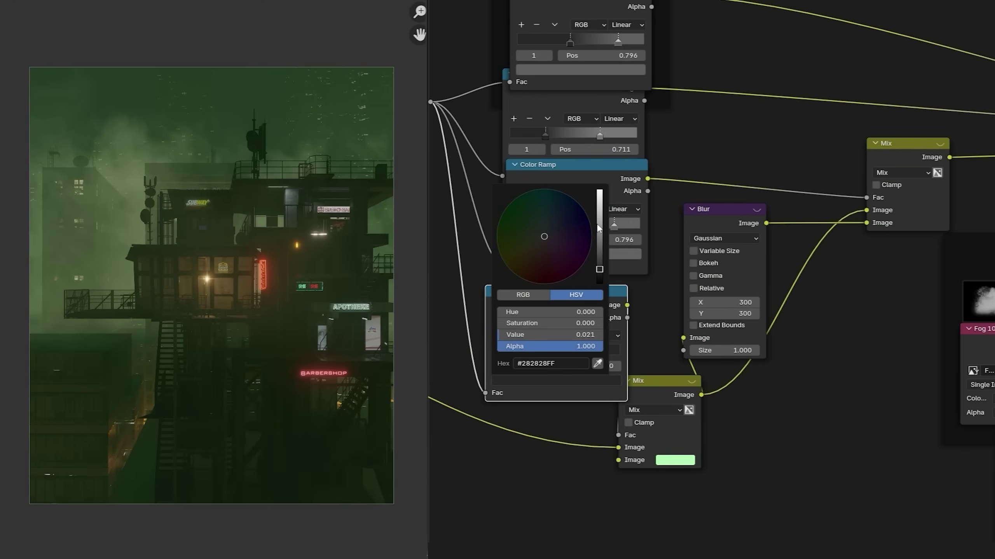
pyautogui.moveTo(599, 268)
pyautogui.mouseDown()
pyautogui.moveTo(600, 235)
pyautogui.moveTo(599, 262)
pyautogui.mouseUp()
# - Select every node in the tree and unmute them all
pyautogui.scroll(-6, 794, 432)
pyautogui.moveTo(506, 111); pyautogui.dragTo(937, 418)
pyautogui.press('m')
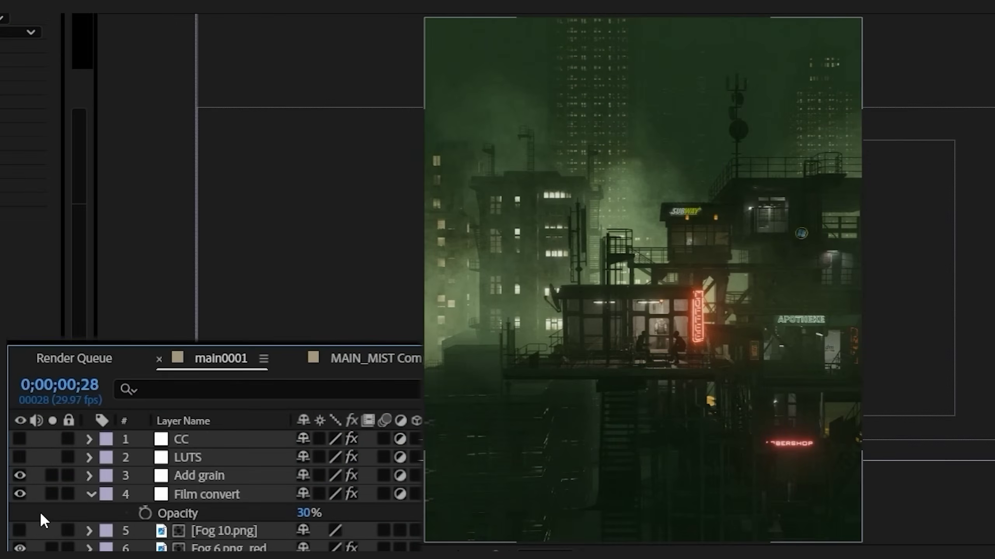
# - Create a full-frame 1800 × 2160 red (FF0000) solid layer in main0001
pyautogui.rightClick(40, 513)
pyautogui.moveTo(150, 262)
pyautogui.click(354, 313)
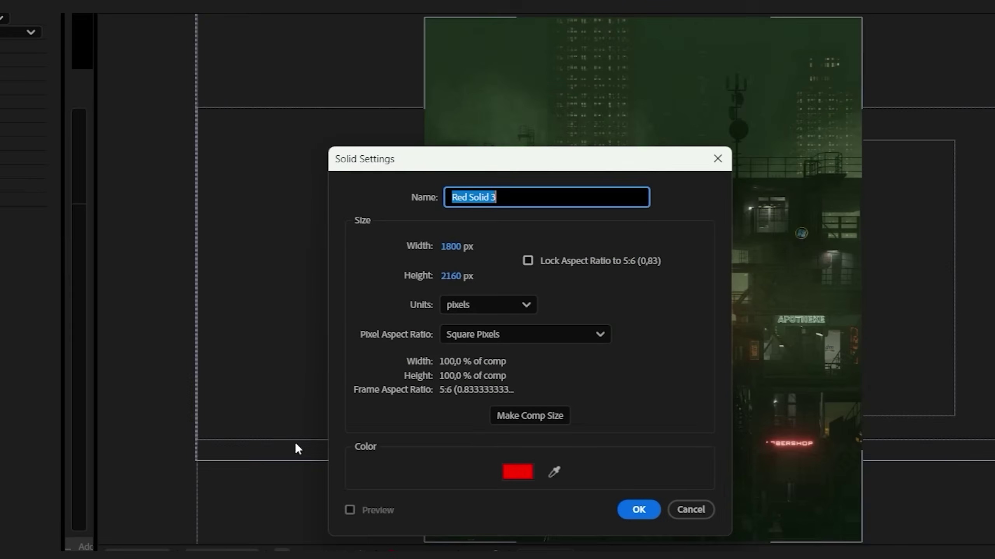
pyautogui.moveTo(595, 160); pyautogui.dragTo(329, 34)
pyautogui.click(248, 347)
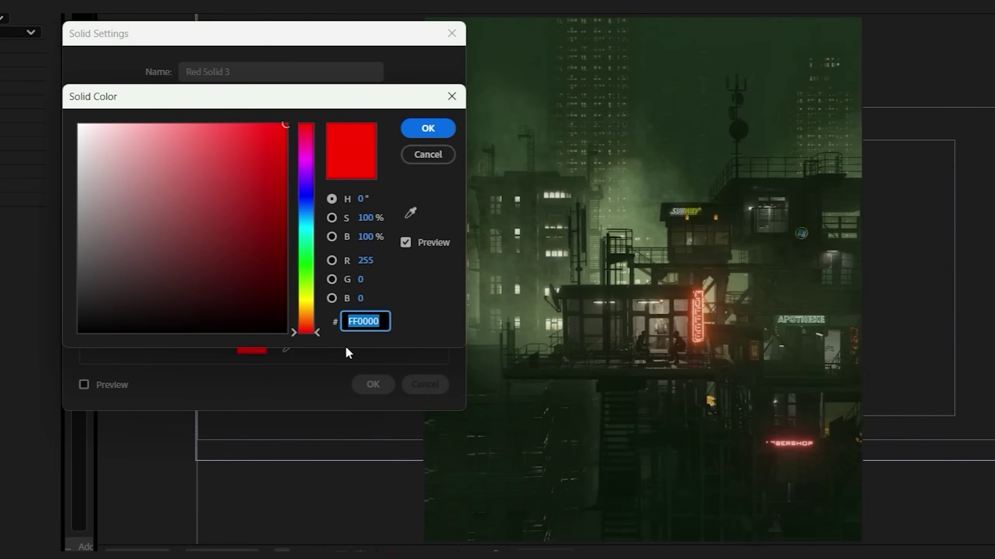
pyautogui.click(428, 128)
pyautogui.click(382, 384)
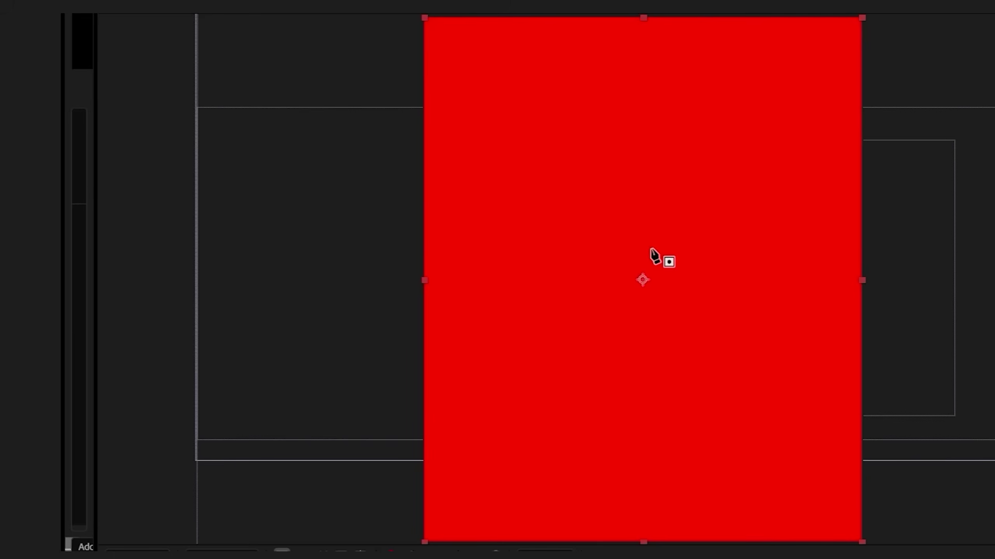